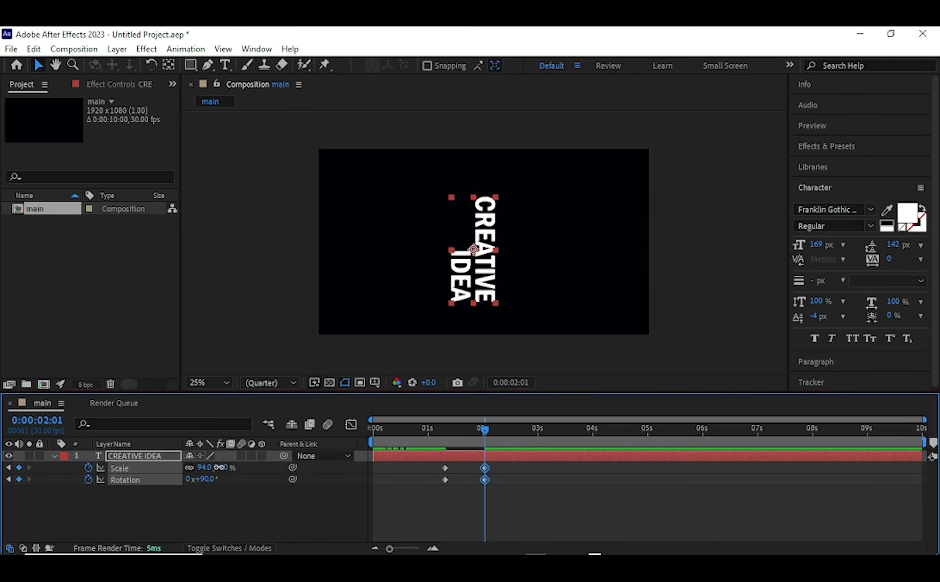
Adjust the CREATIVE IDEA layer's scale at 0:00:02:01 and preview the animation from the start.
left_click_drag(219, 467, 206, 467)
left_click(220, 467)
left_click_drag(486, 431, 352, 437)
key("space")
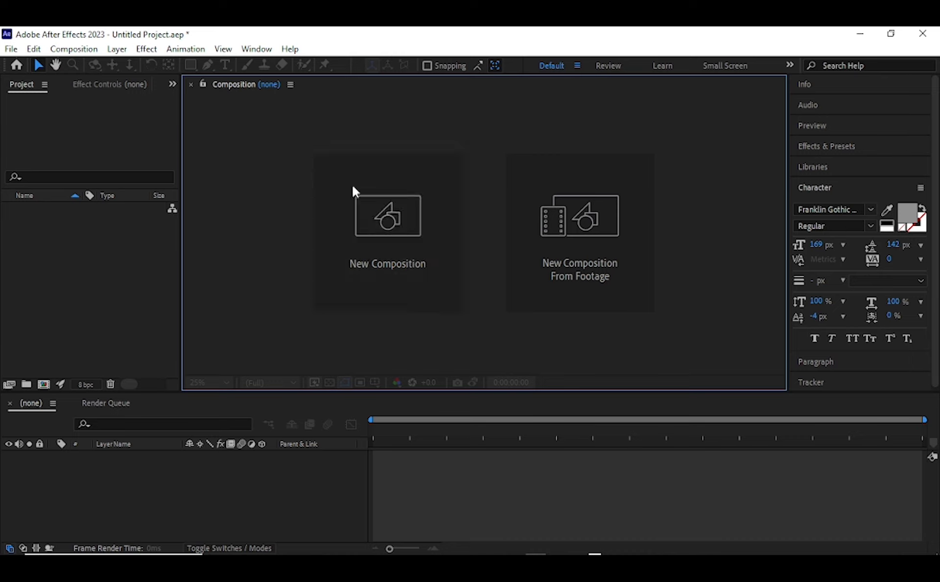
Create a 1920x1080 composition named main at 30 fps with a duration of 10 seconds.
left_click(377, 218)
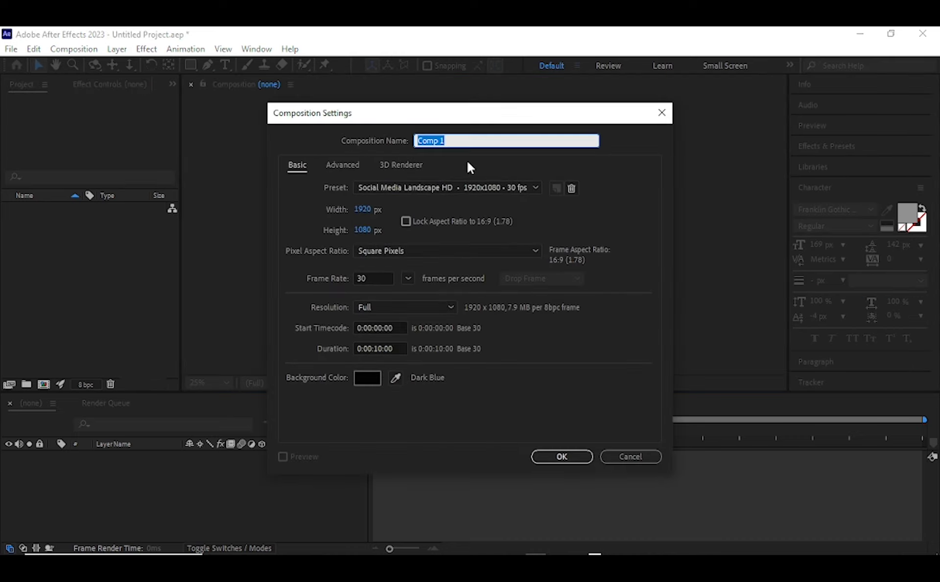
type("MAIN")
key("BackSpace")
left_click(566, 459)
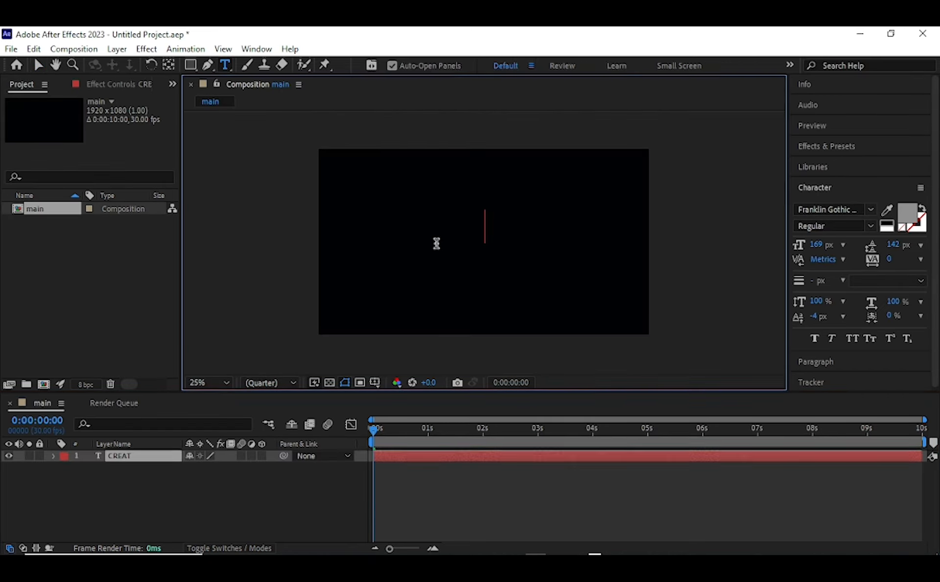
Complete the text CREATIVE IDEA on two lines and right-align it.
type("IVE ID")
type("EA")
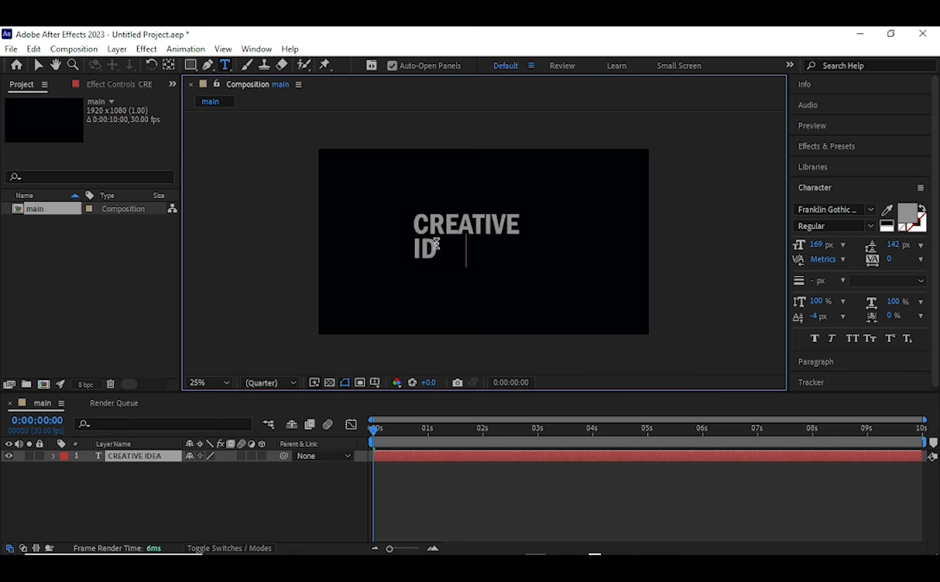
key("ctrl+a")
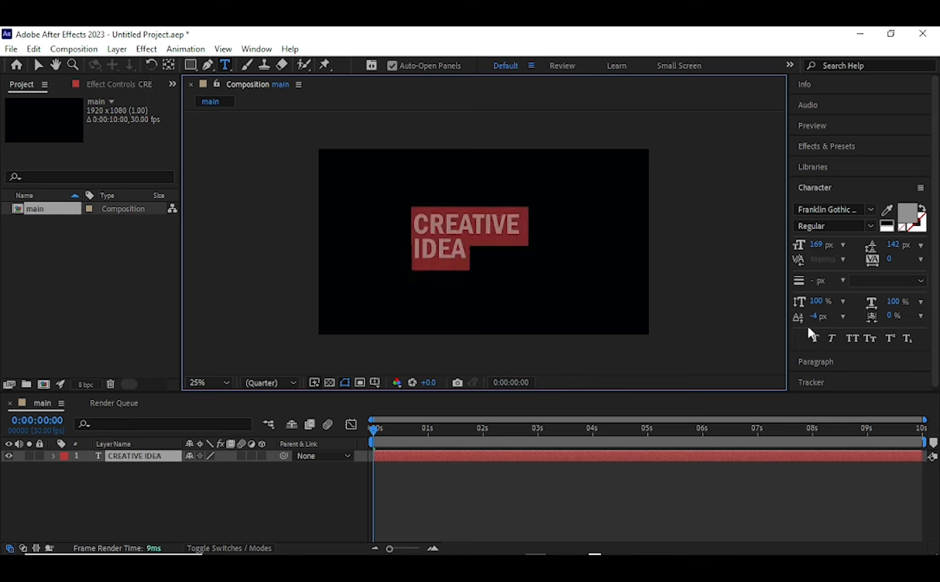
left_click(815, 361)
left_click(835, 227)
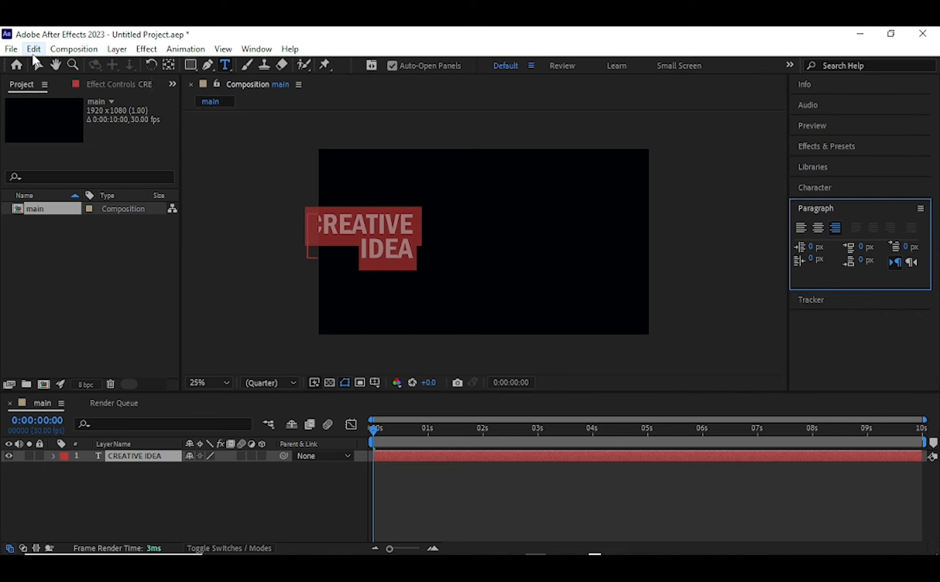
Move the text to the middle of the frame and center its anchor point on the text.
left_click(38, 67)
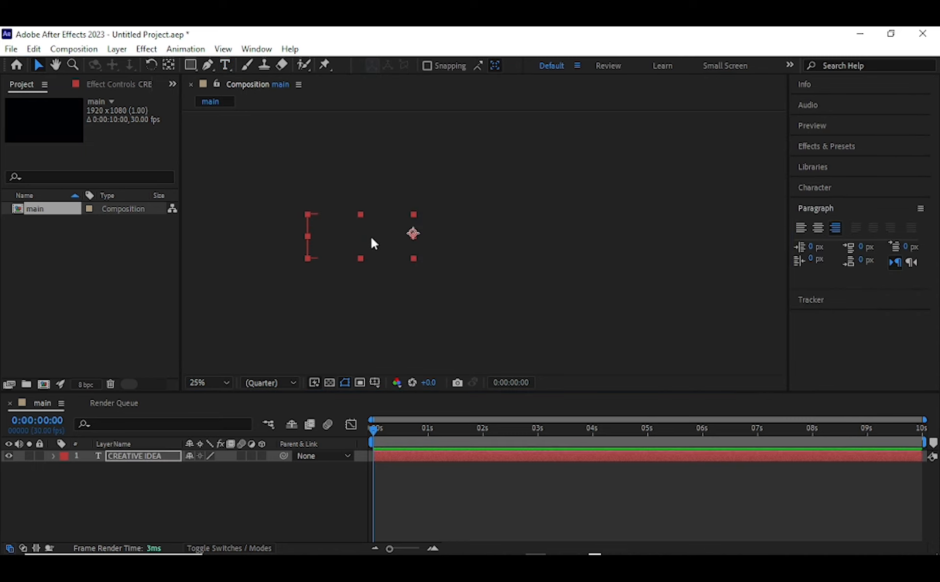
left_click_drag(374, 240, 488, 255)
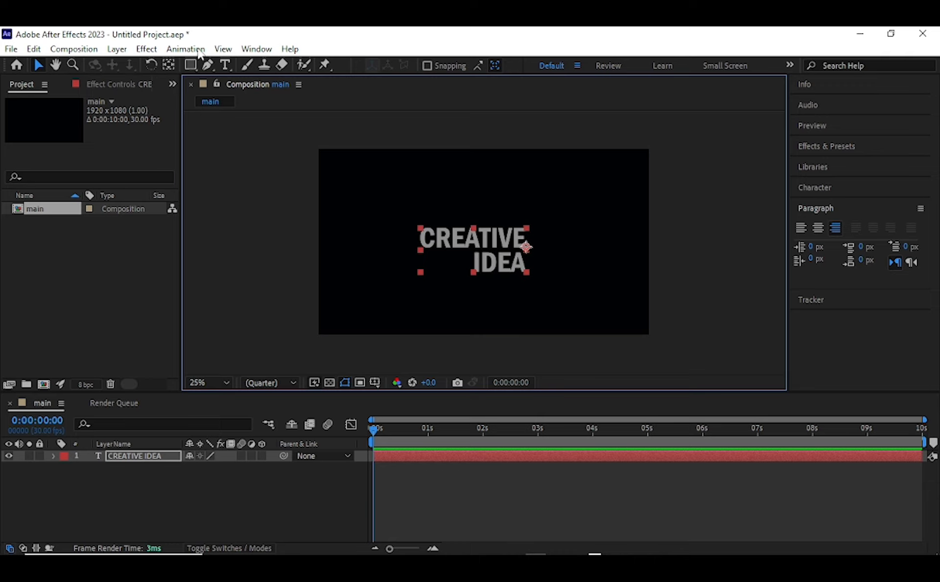
key("ctrl+alt+Home")
left_click(169, 65)
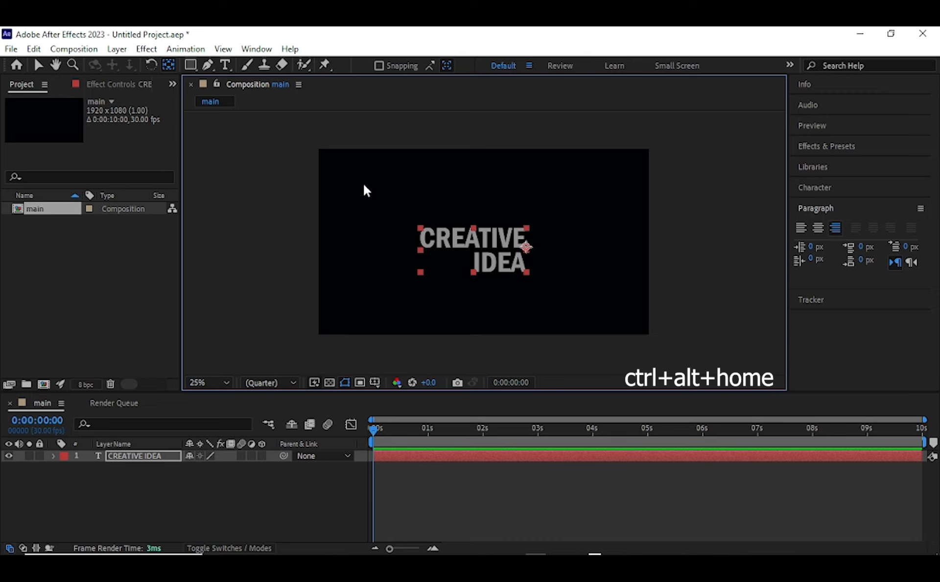
key("ctrl+alt+Home")
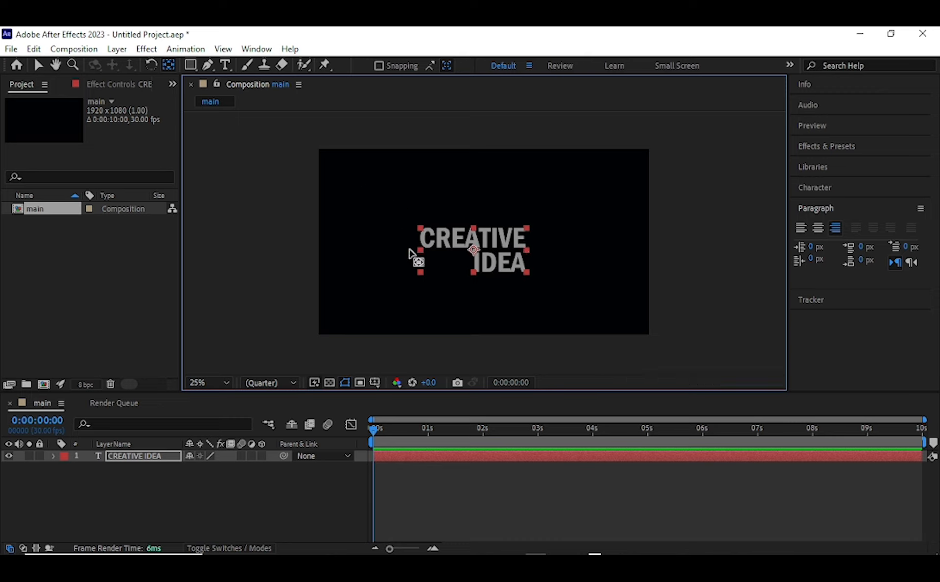
Change the fill color of the whole CREATIVE IDEA text to white (FFFFFF).
key("ctrl+t")
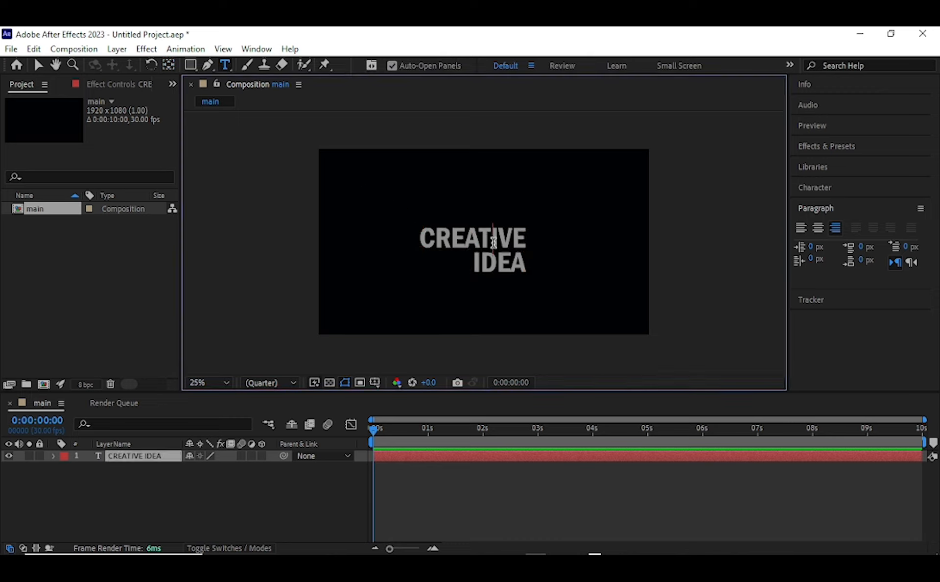
double_click(493, 244)
left_click_drag(527, 264, 418, 230)
left_click(822, 188)
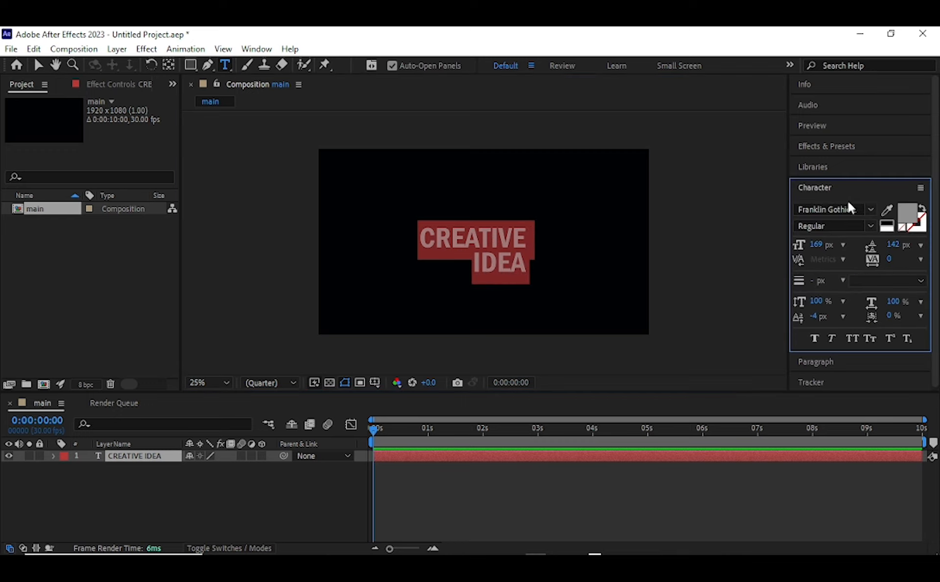
left_click(906, 213)
left_click_drag(395, 365, 325, 329)
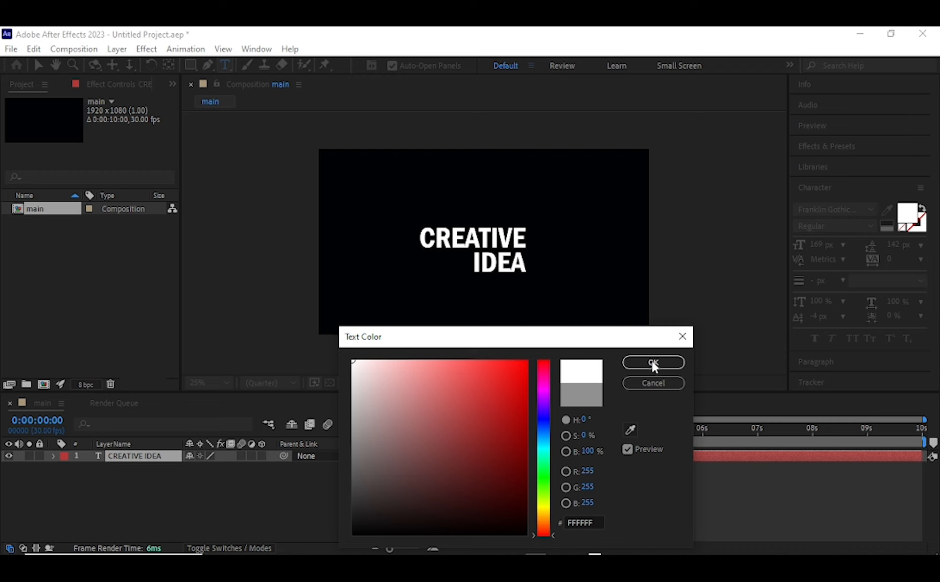
key("Return")
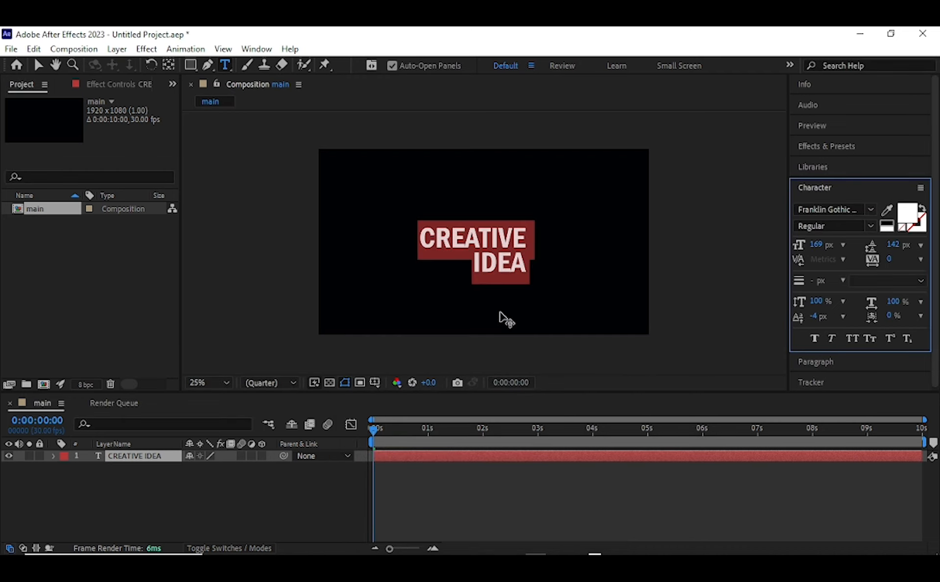
left_click(38, 68)
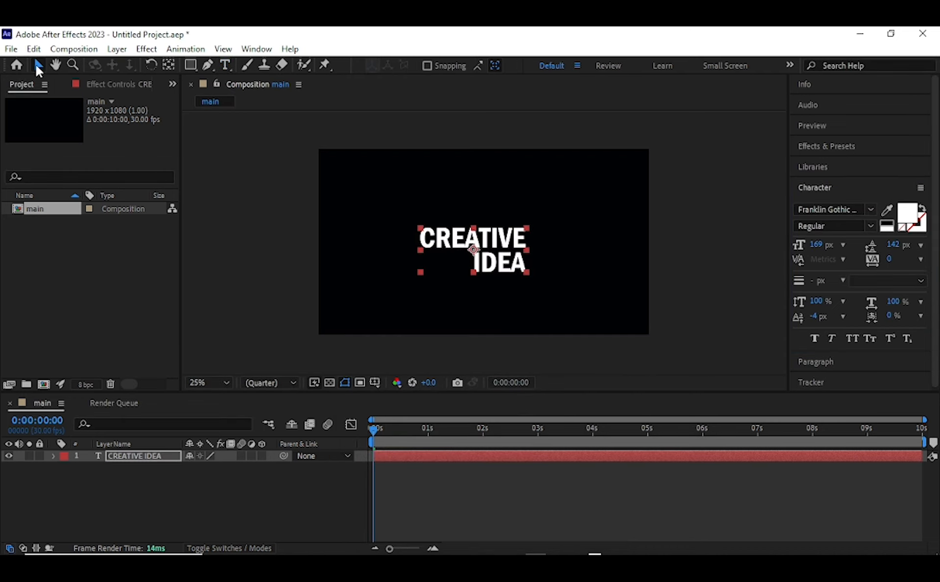
Add an Opacity text animator to the CREATIVE IDEA layer with opacity at 0%.
left_click(53, 455)
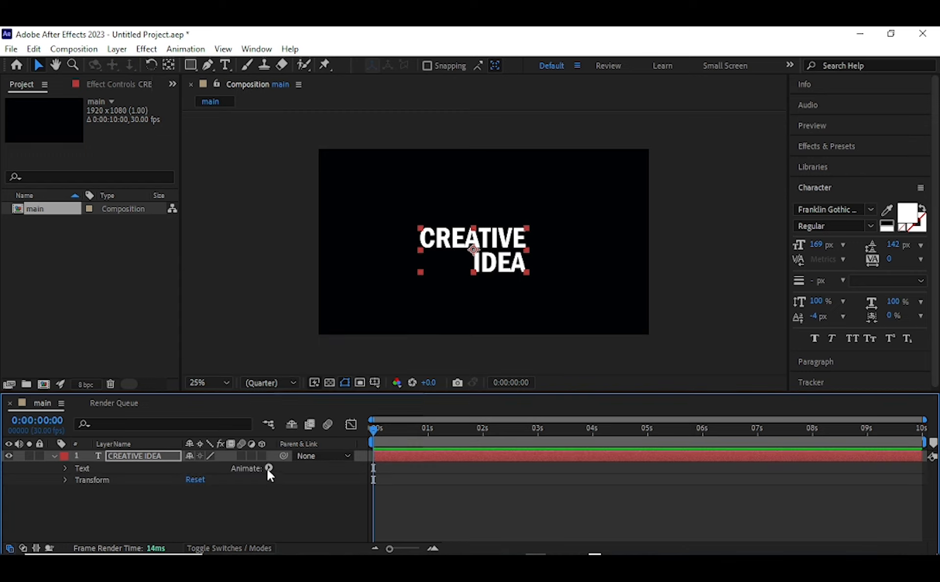
left_click(267, 468)
left_click(324, 284)
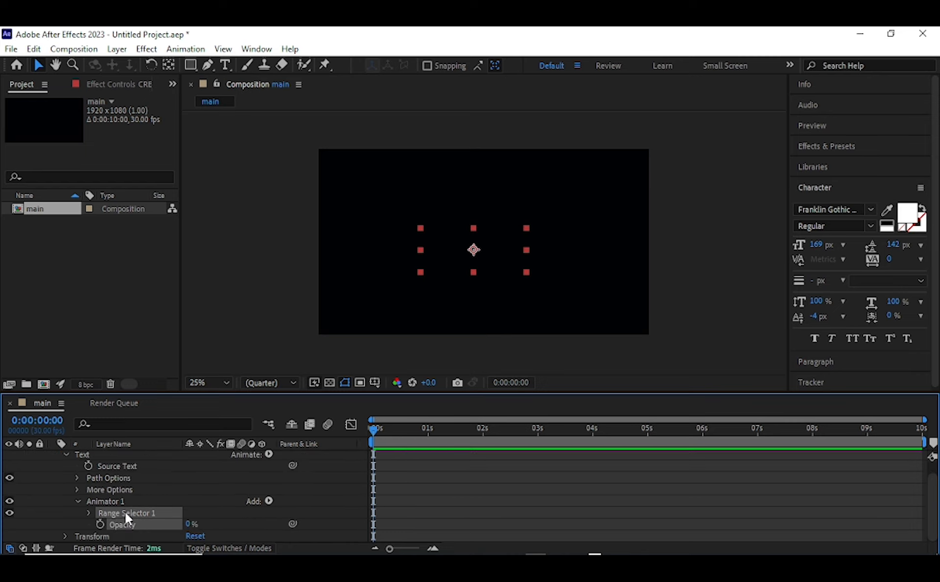
left_click_drag(189, 525, 177, 523)
Keyframe the range selector's Start from 0% at 0:00:00:00 to 100% at 0:00:00:22 and preview the text reveal.
left_click(89, 512)
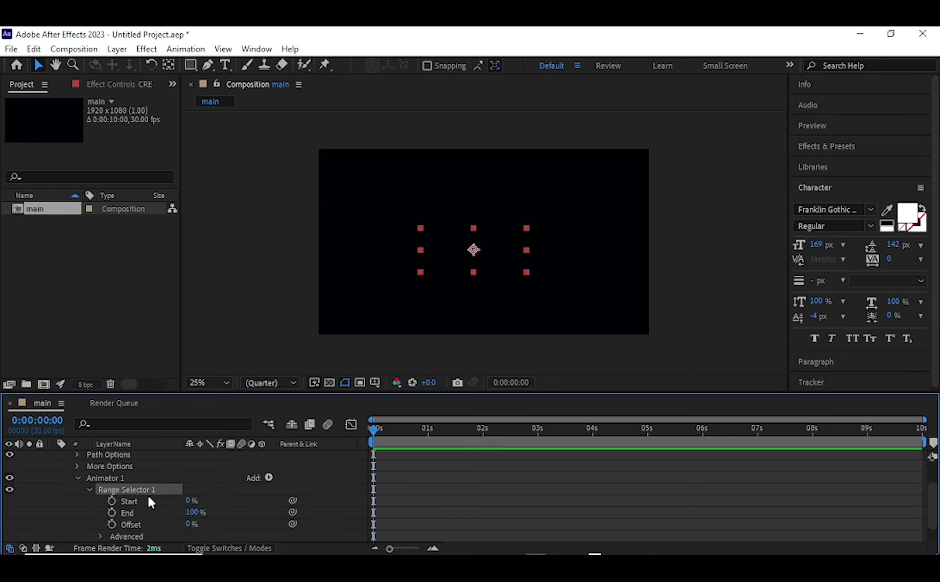
left_click(112, 500)
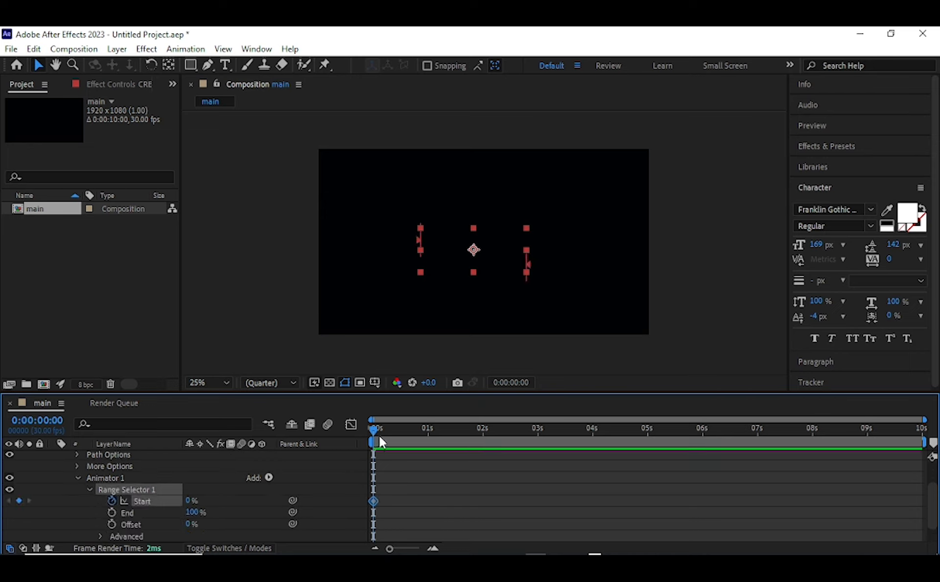
left_click_drag(374, 430, 412, 430)
left_click_drag(191, 500, 419, 500)
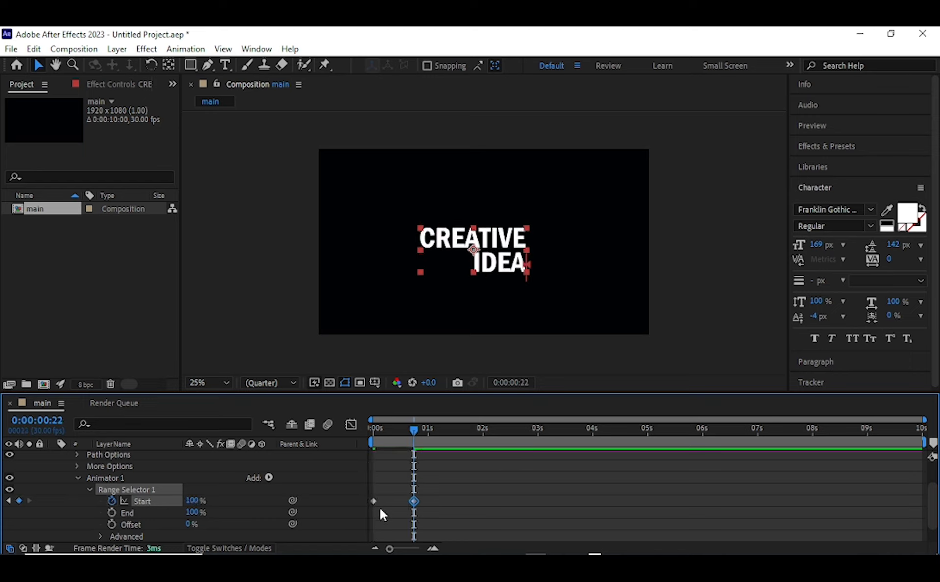
left_click_drag(415, 429, 326, 427)
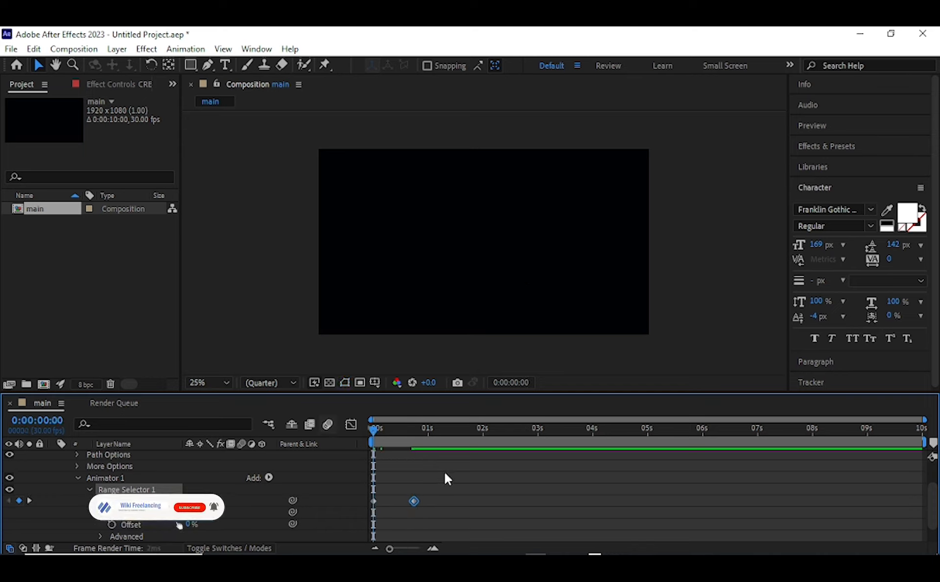
key("space")
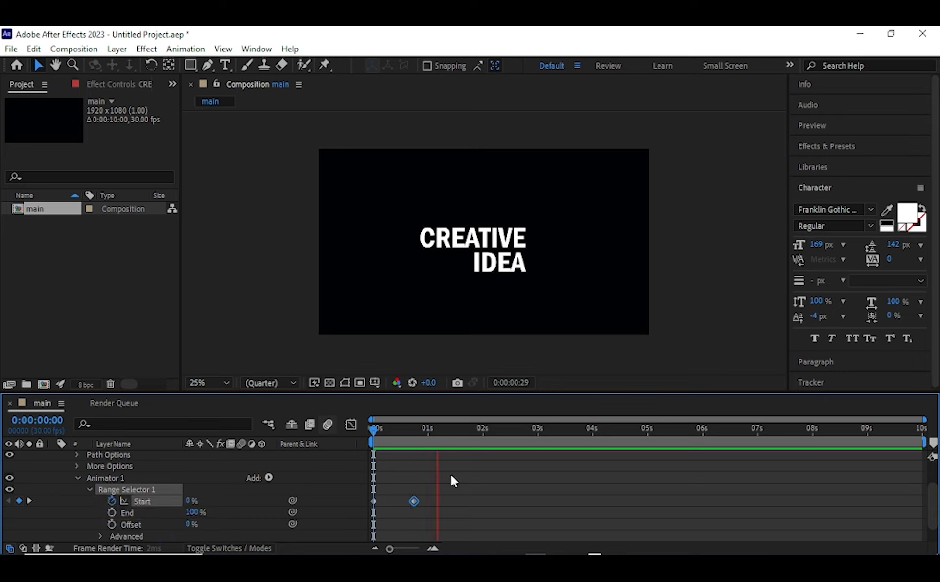
Shift the second Start keyframe slightly earlier in time and preview the faster reveal from the beginning.
left_click(415, 500)
left_click_drag(407, 500, 405, 499)
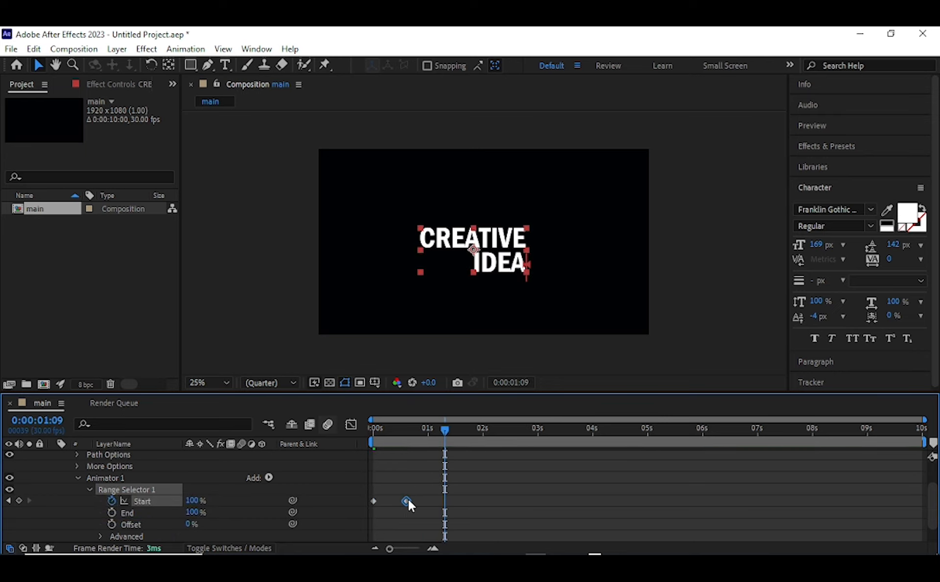
key("Home")
key("space")
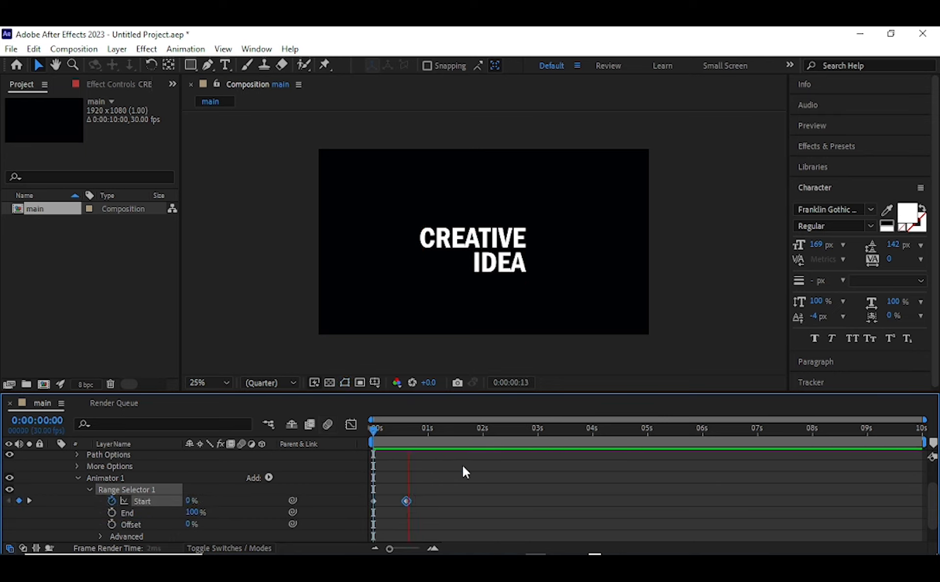
key("space")
Base the range selector on Words in its advanced options and preview the reveal from the beginning.
scroll(69, 510, "down", 1)
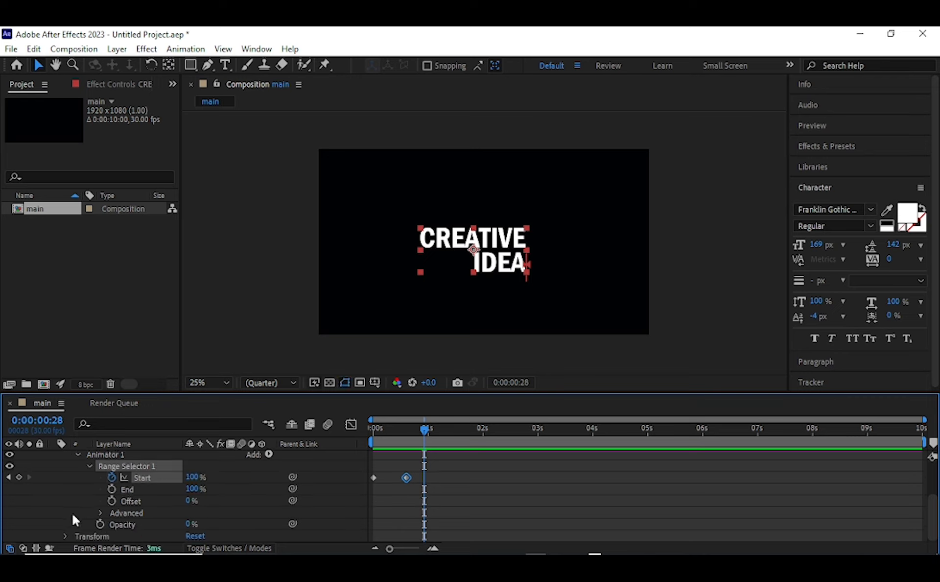
left_click(99, 513)
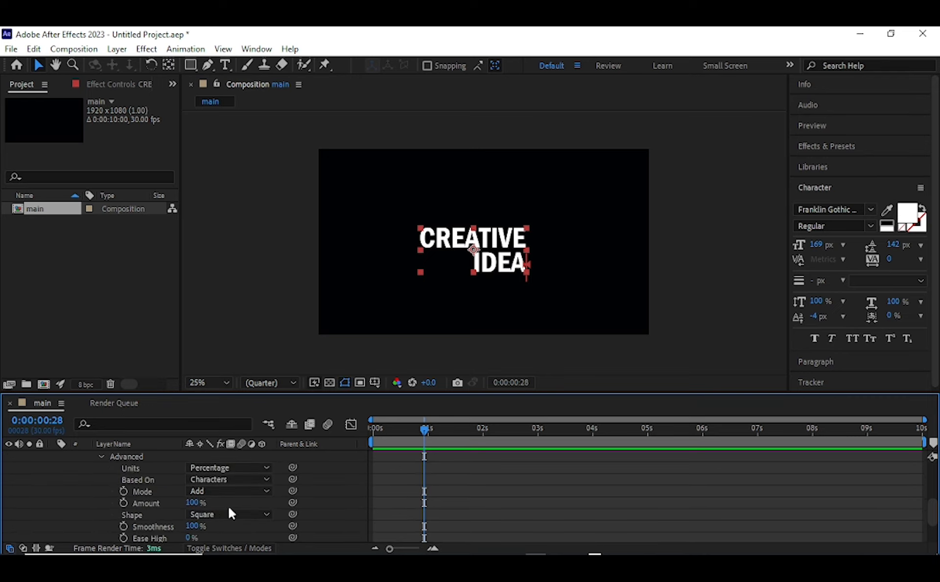
left_click(258, 485)
left_click(244, 523)
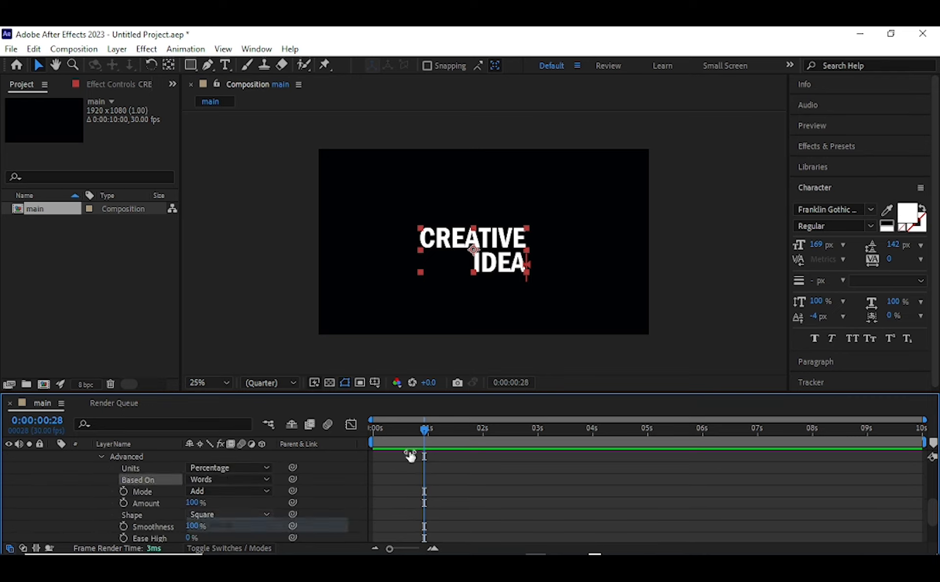
left_click_drag(420, 436, 346, 431)
key("space")
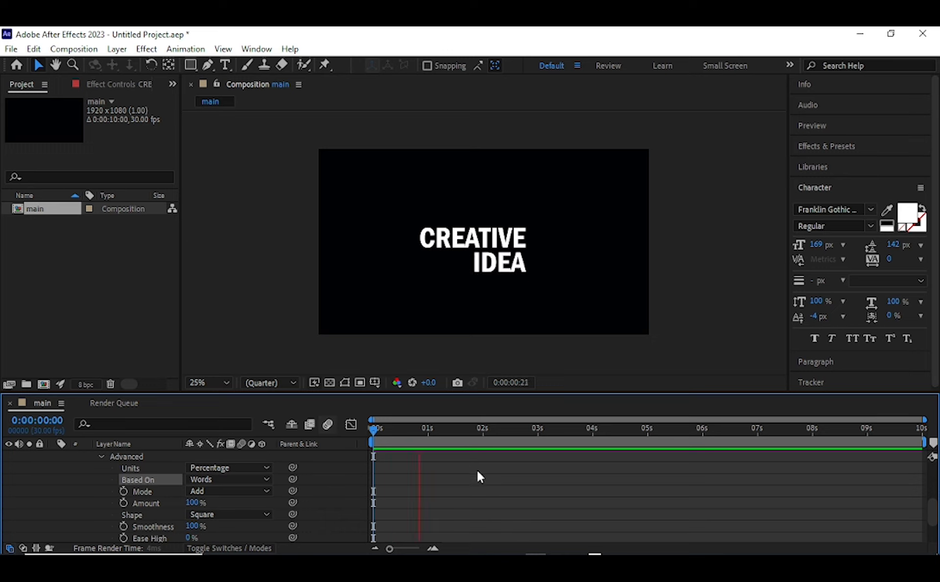
Apply Easy Ease to the second Start keyframe and preview the animation.
scroll(476, 467, "up", 3)
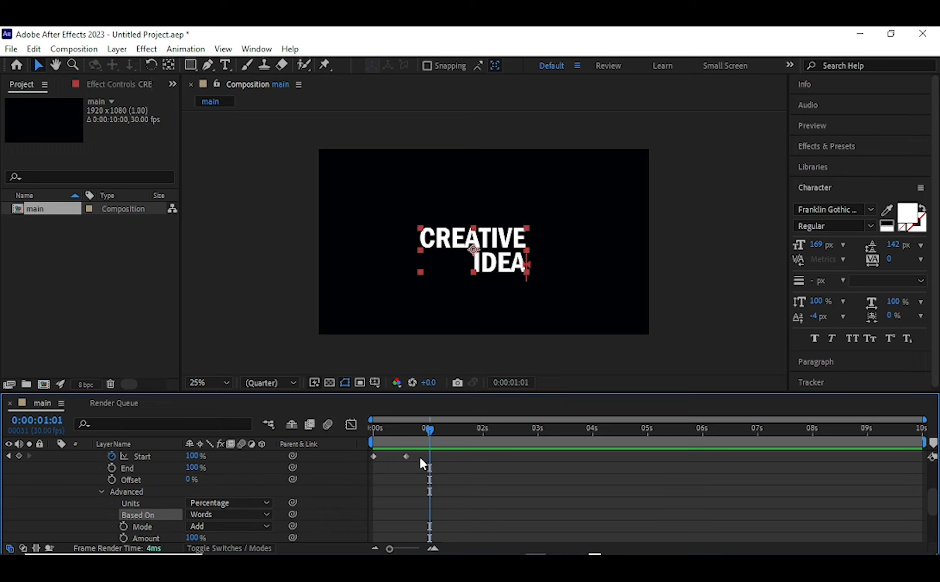
left_click(405, 457)
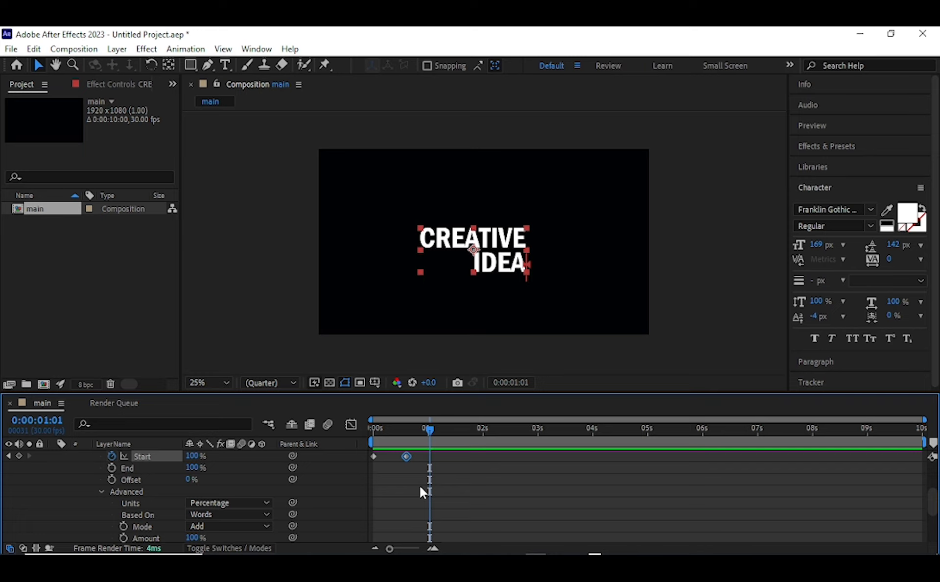
key("F9")
right_click(406, 460)
mouse_move(561, 445)
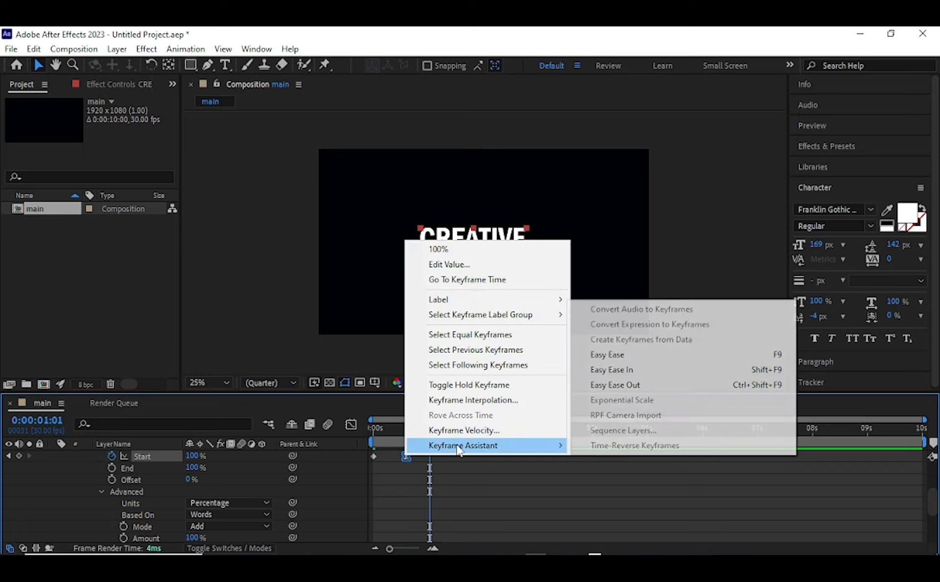
left_click(656, 354)
key("space")
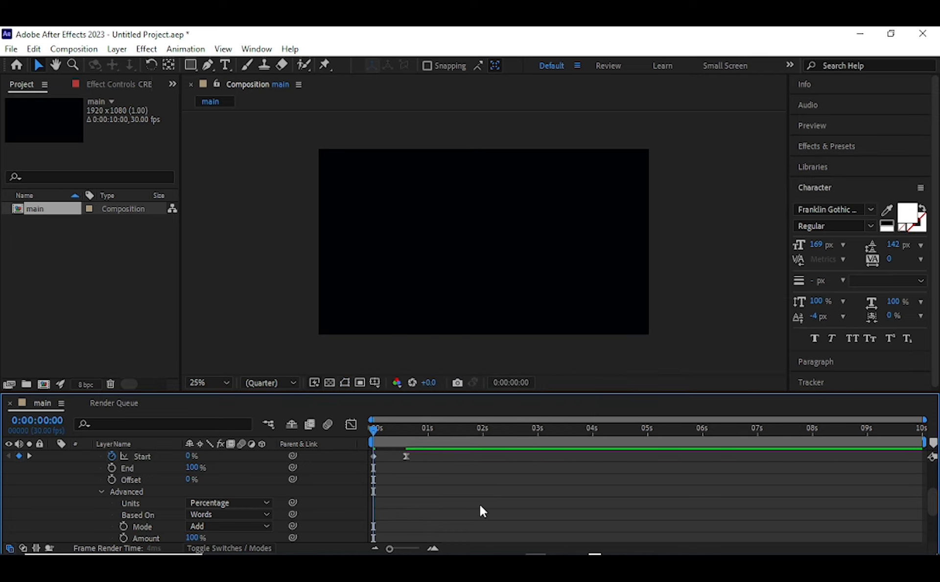
Shift the eased Start keyframe slightly later and scrub through the CREATIVE TITLES reference video in Media Player.
left_click(406, 455)
left_click_drag(374, 425, 425, 440)
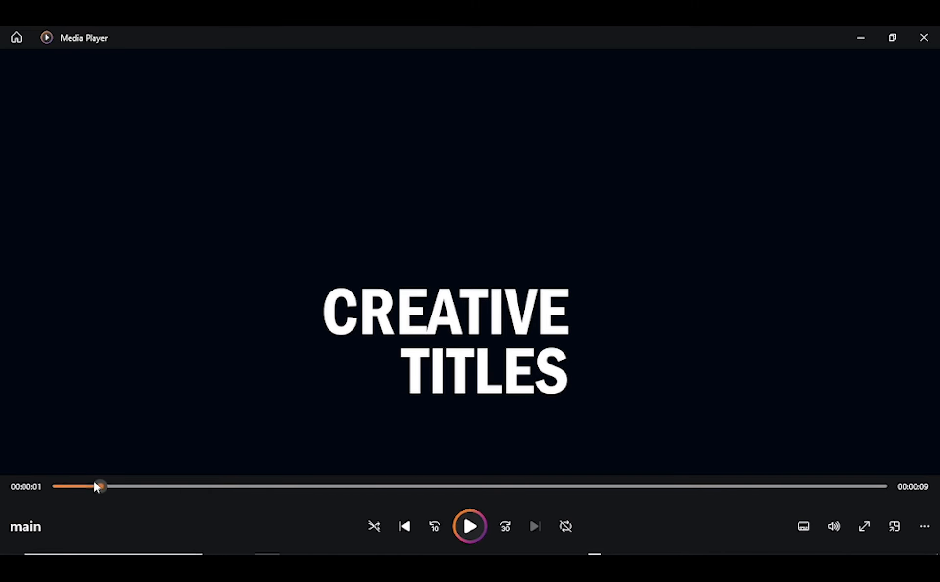
mouse_move(97, 486)
left_mouse_down()
mouse_move(80, 486)
mouse_move(109, 491)
left_mouse_up()
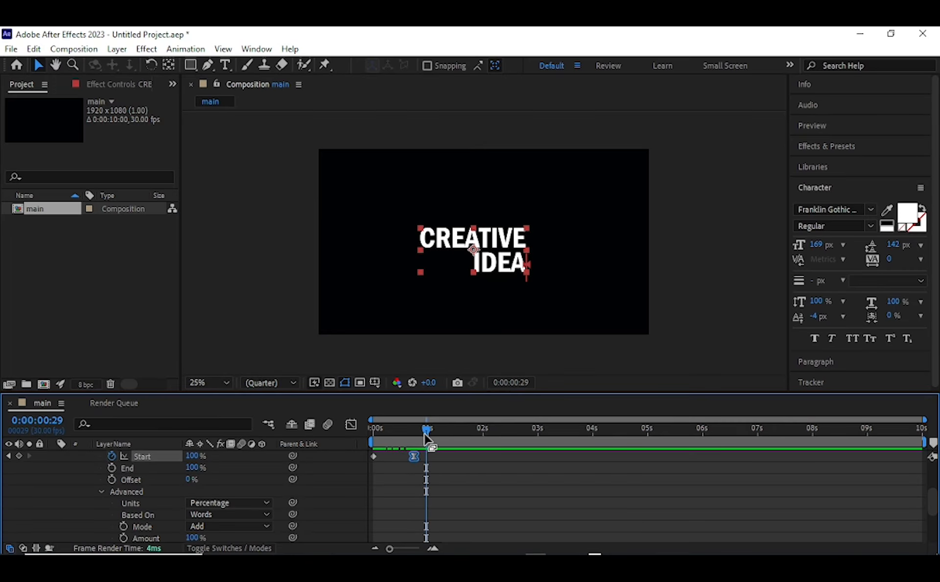
Set starting Scale and Rotation keyframes on the CREATIVE IDEA layer at 0:00:01:09.
left_click_drag(425, 431, 443, 436)
scroll(46, 487, "up", 3)
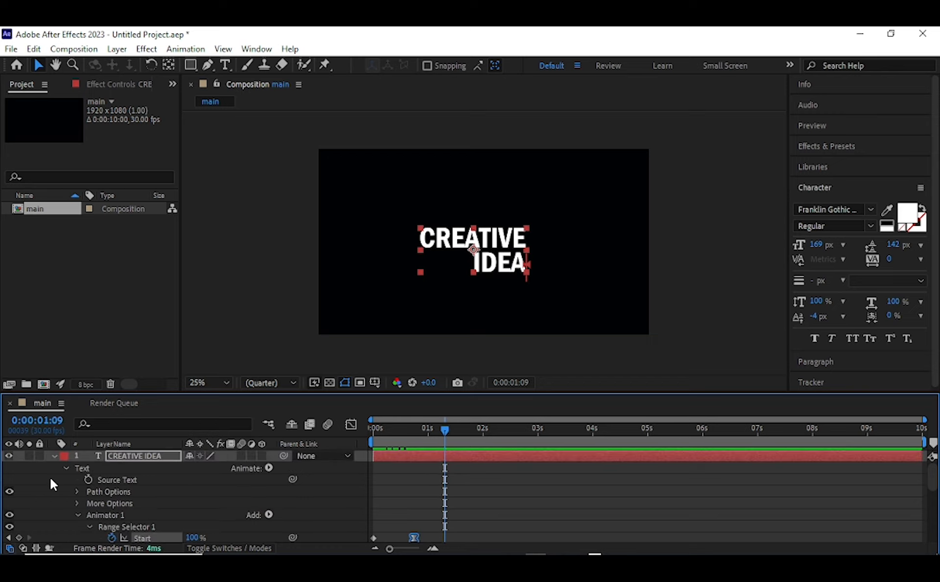
left_click(54, 455)
key("r")
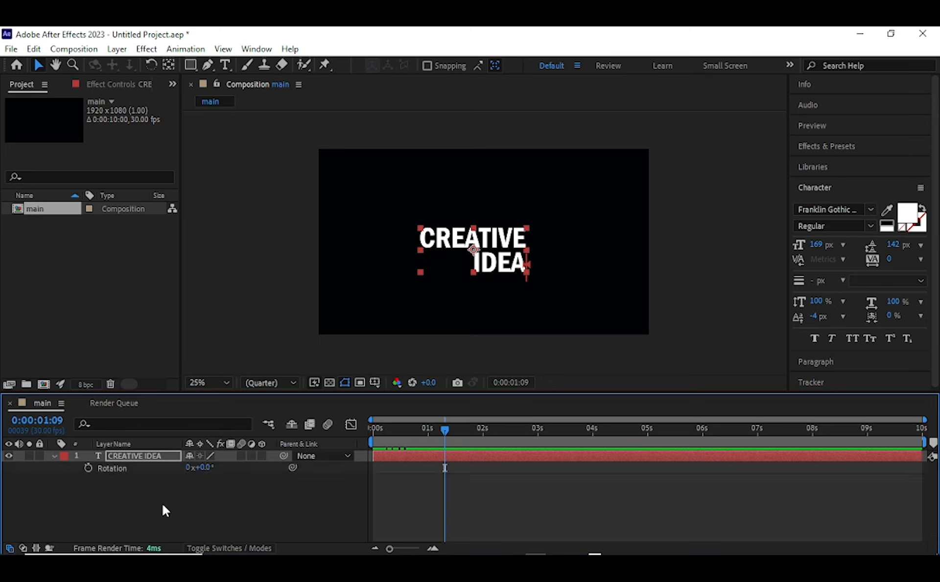
key("shift+s")
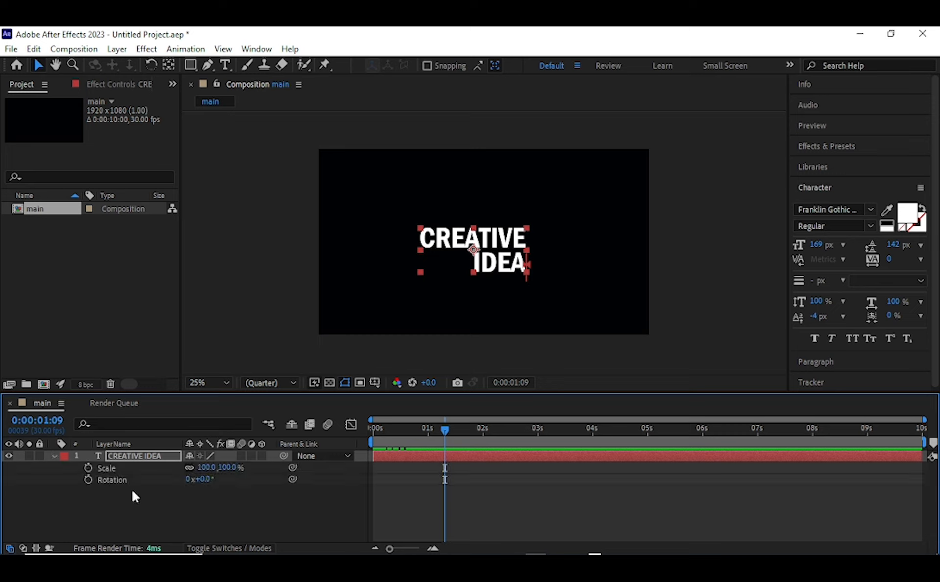
left_click(88, 467)
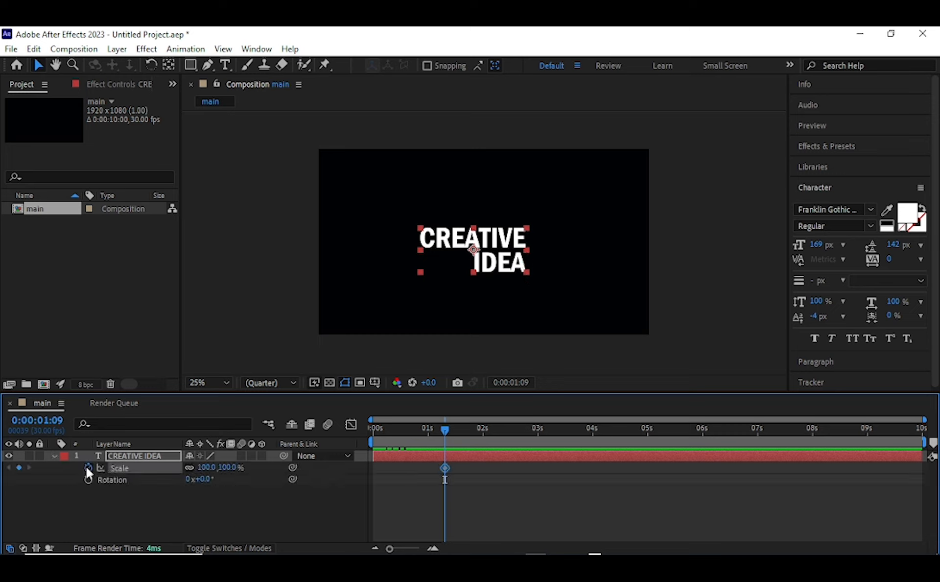
left_click(87, 479)
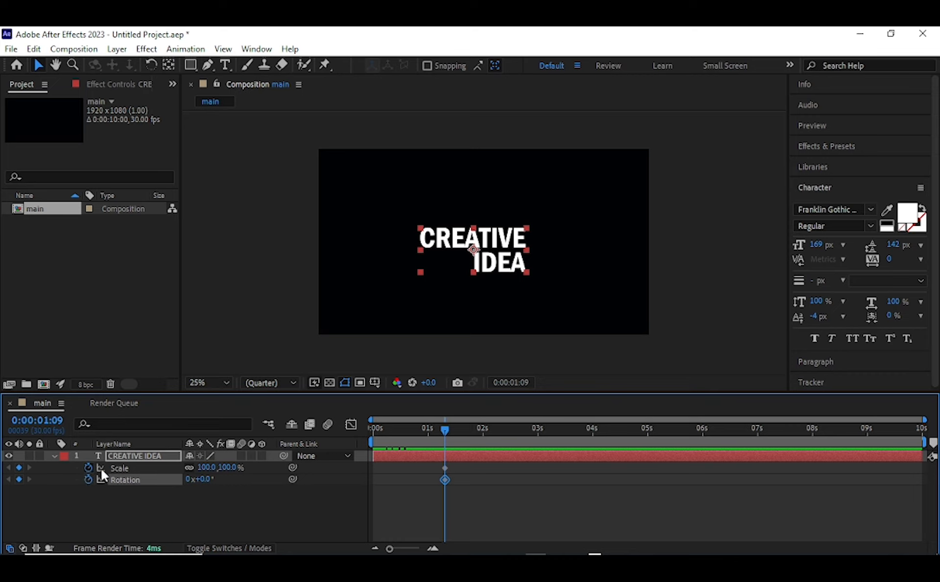
At 0:00:02:01, set the title layer's Rotation to 90° and reduce its Scale to 67%.
left_click_drag(445, 430, 486, 431)
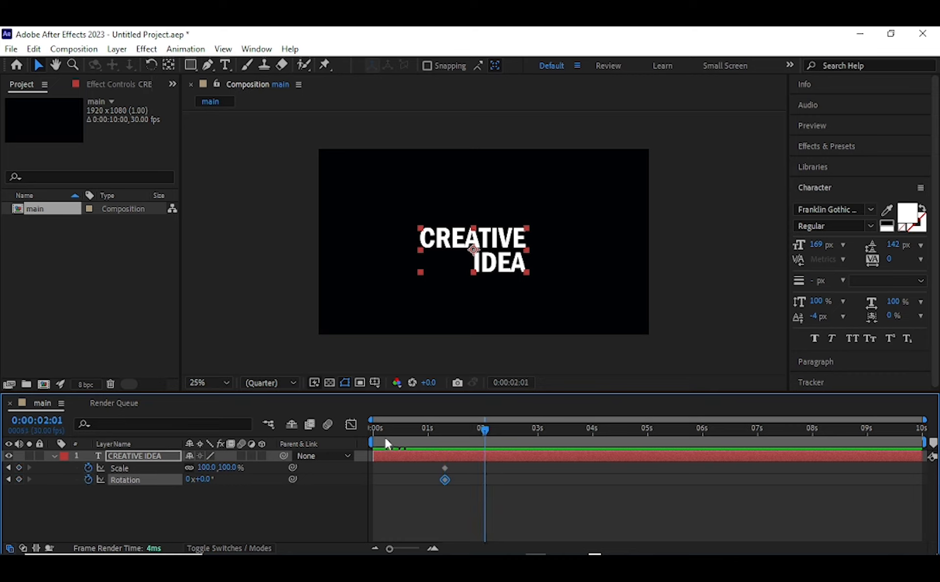
left_click(206, 479)
type("90")
key("Return")
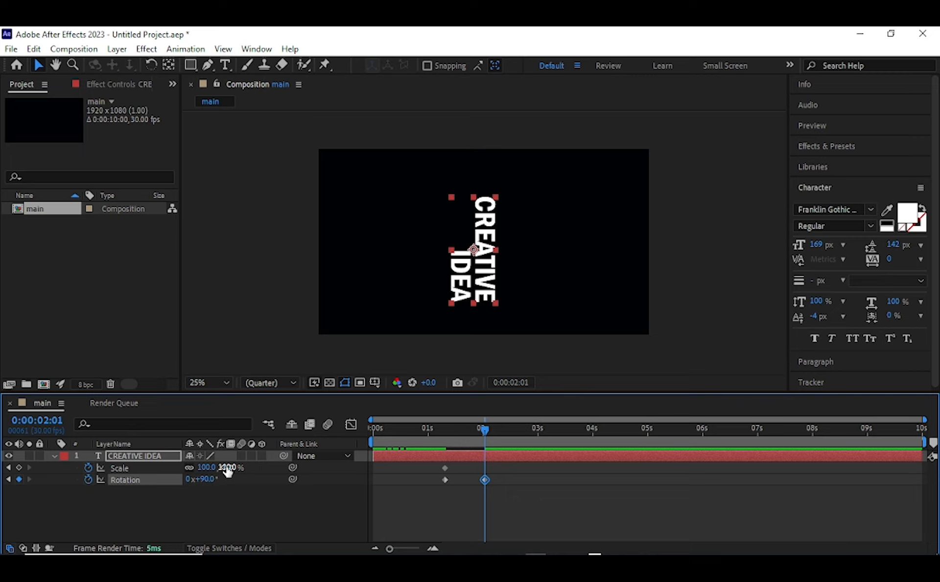
left_click_drag(227, 469, 214, 470)
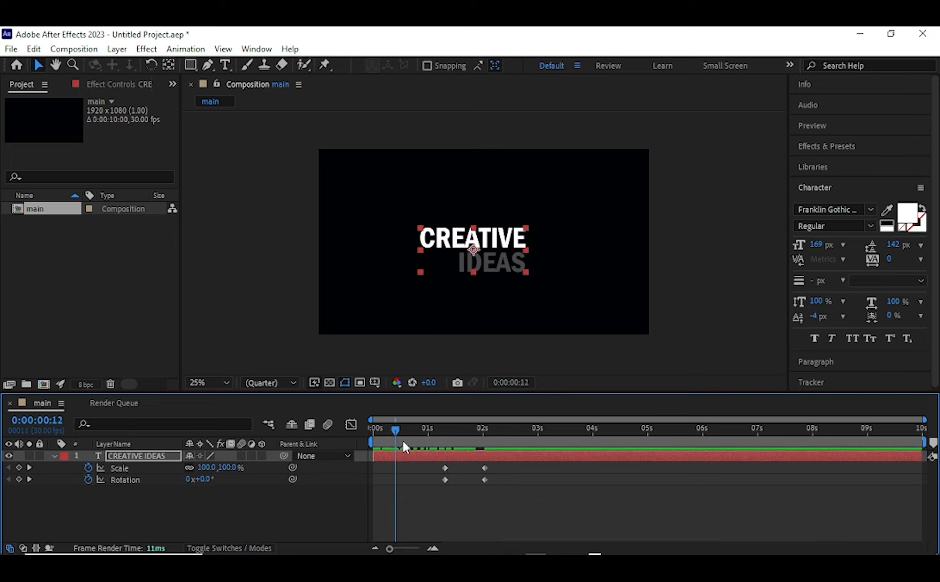
At 0:00:02:03, add a text layer reading FOR AFTER EFFECTS, with each word on its own line.
left_click_drag(403, 443, 489, 457)
key("ctrl+t")
left_click(499, 210)
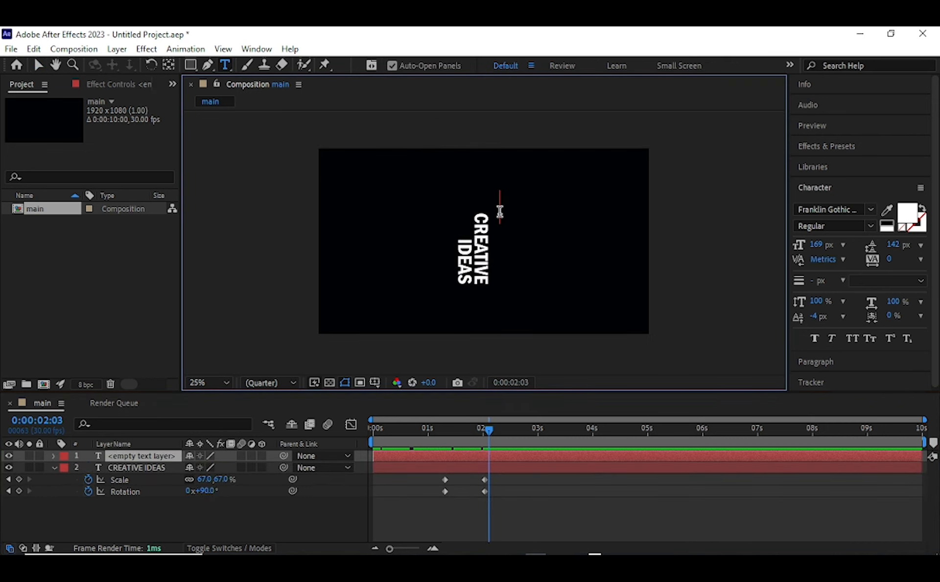
type("FOR")
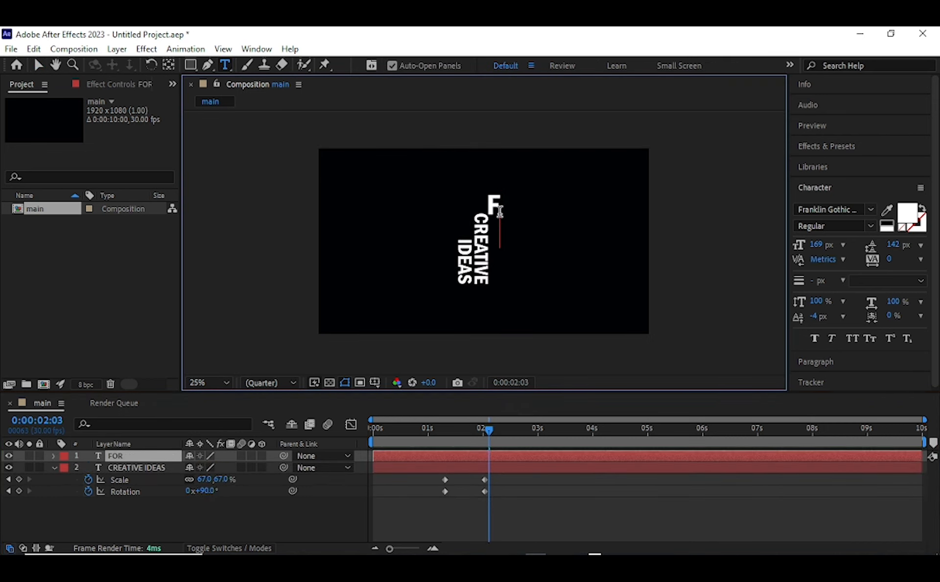
type(" AFTER")
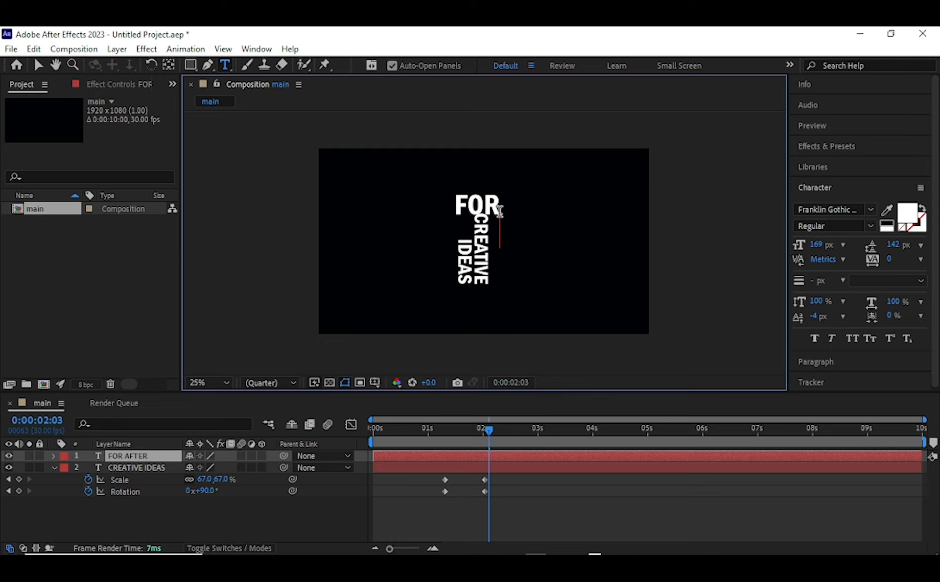
key("Return")
type("EFFECTS")
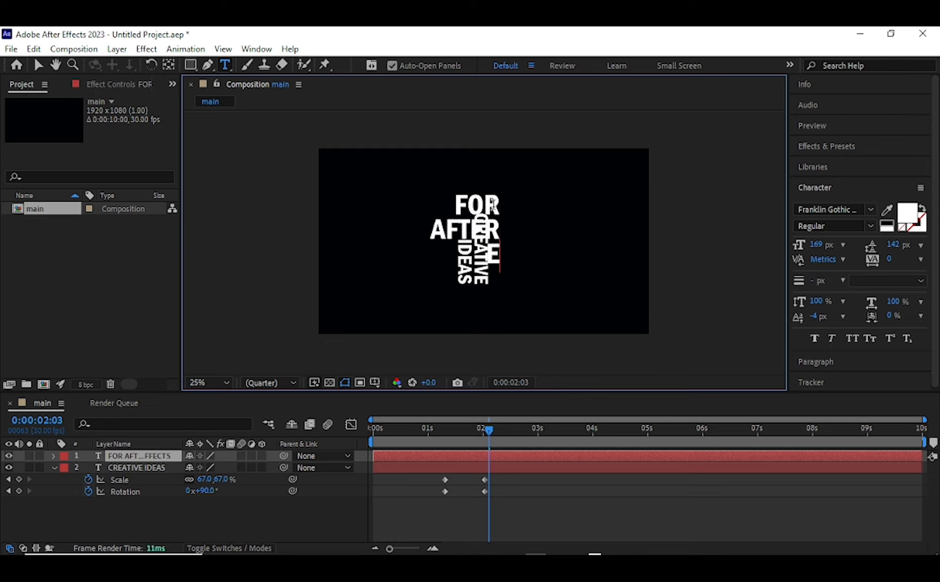
left_click(37, 67)
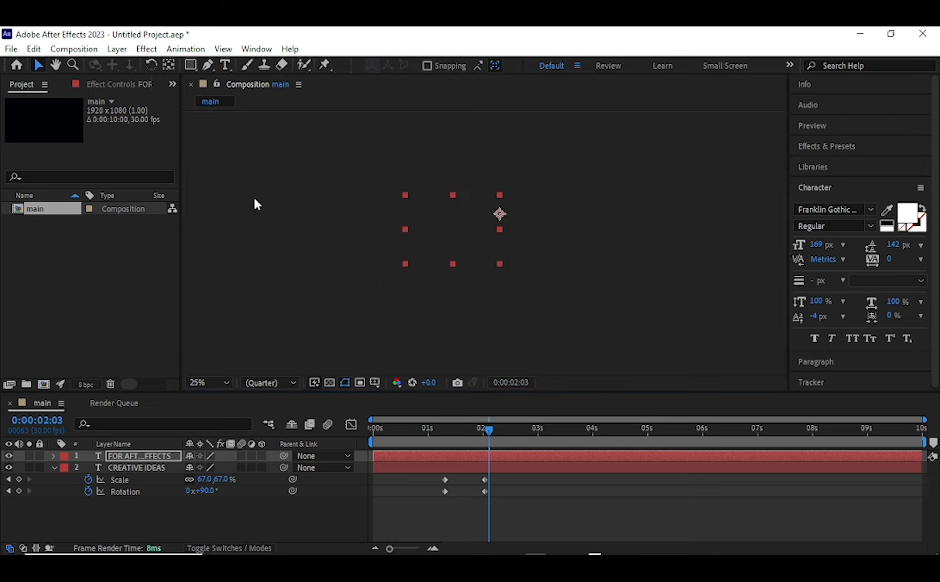
Left-align the FOR AFTER EFFECTS text and place it close along the right side of the rotated CREATIVE IDEAS title.
left_click_drag(459, 236, 553, 257)
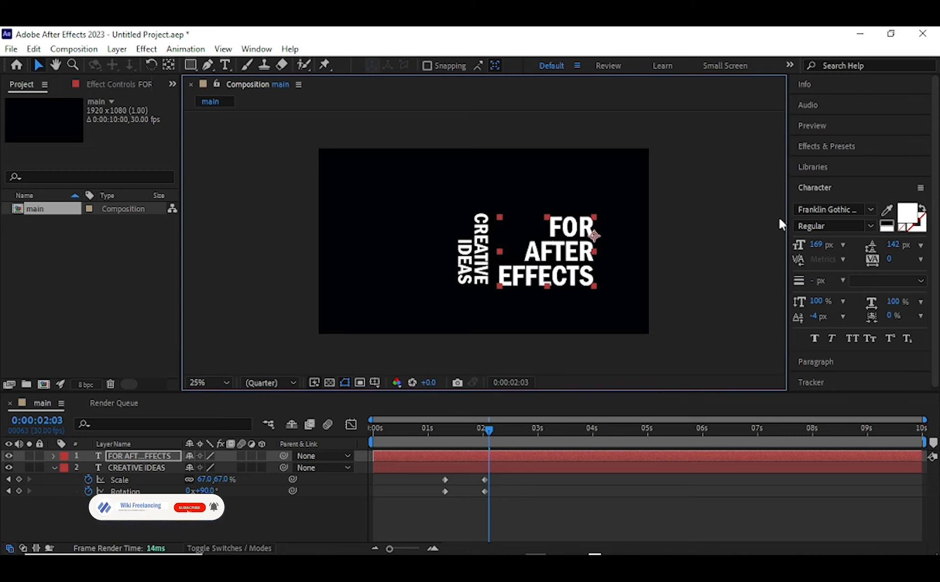
left_click(844, 363)
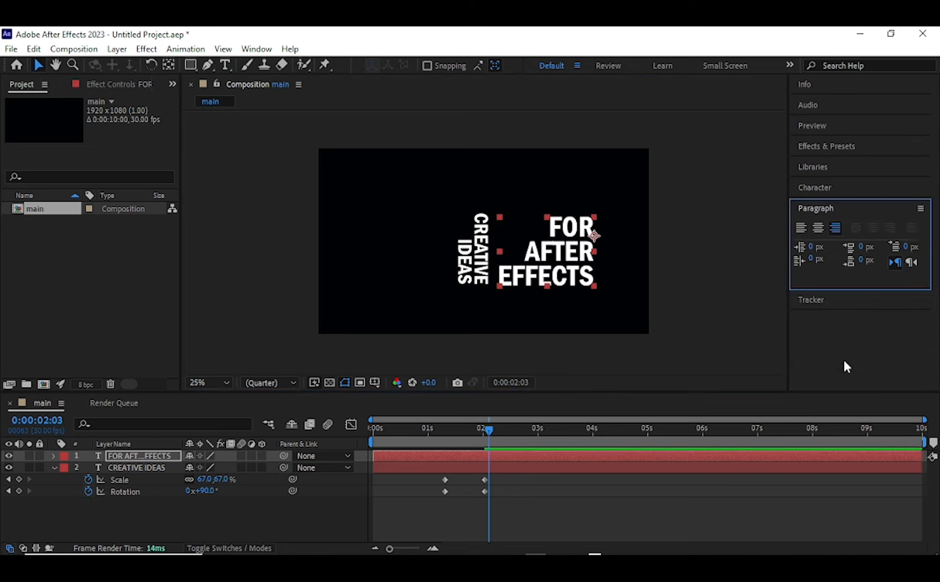
left_click(801, 228)
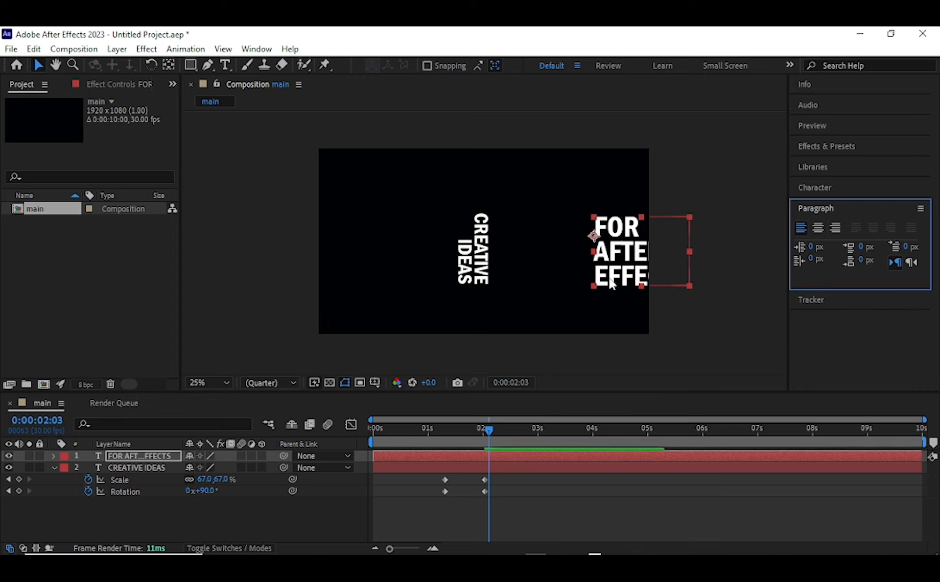
left_click(552, 249)
left_click_drag(552, 248, 516, 246)
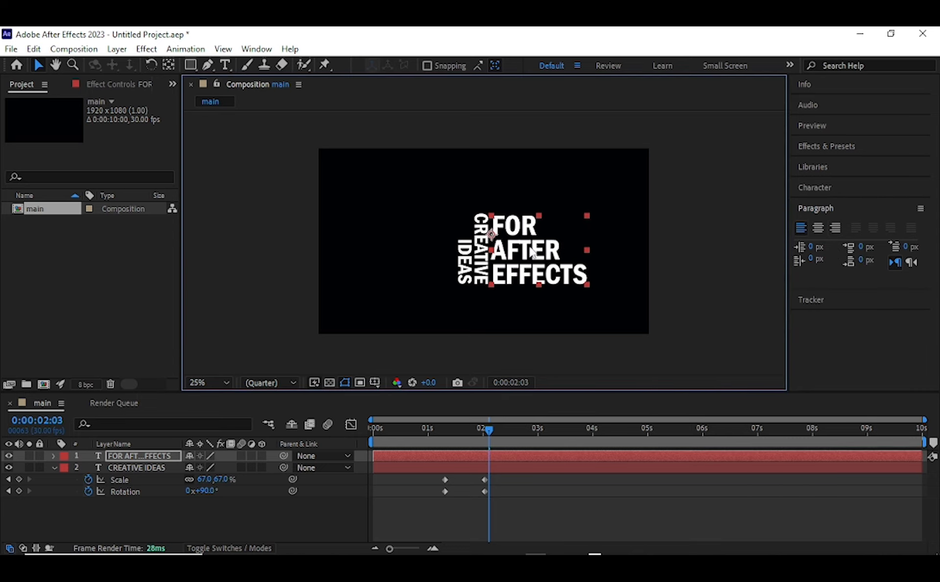
key("slash")
key("slash")
key("period")
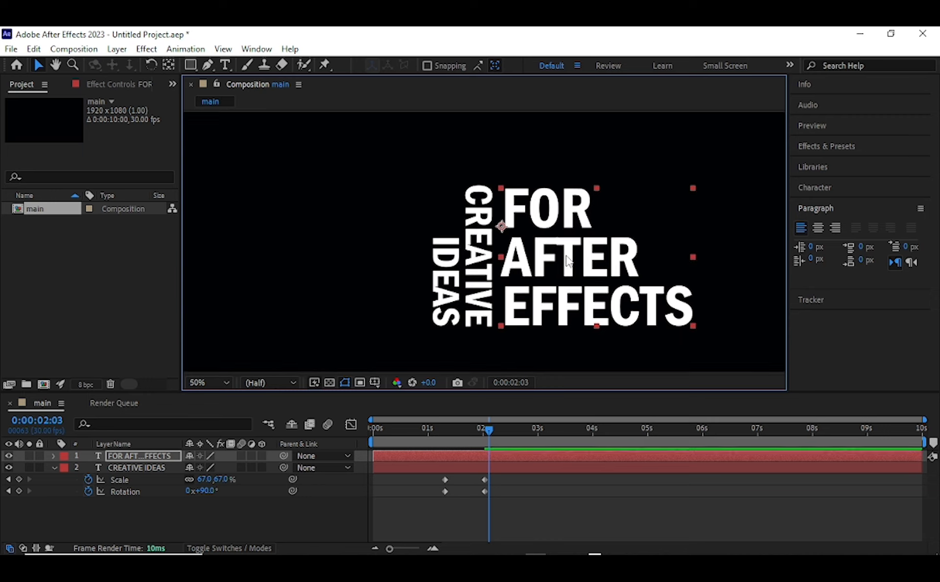
left_click_drag(567, 258, 563, 255)
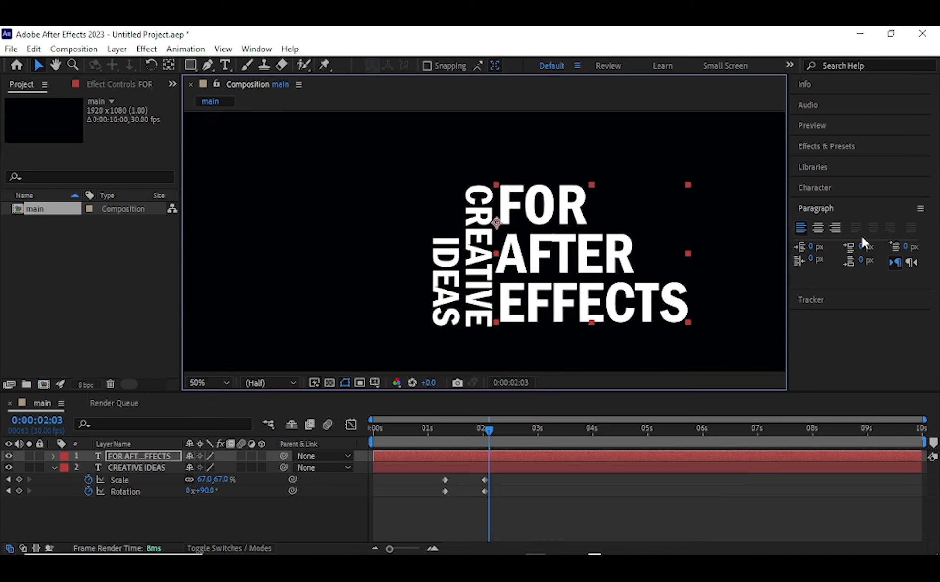
Set the leading of the FOR AFTER EFFECTS text to 149 px so it matches the rotated title's length.
left_click(832, 187)
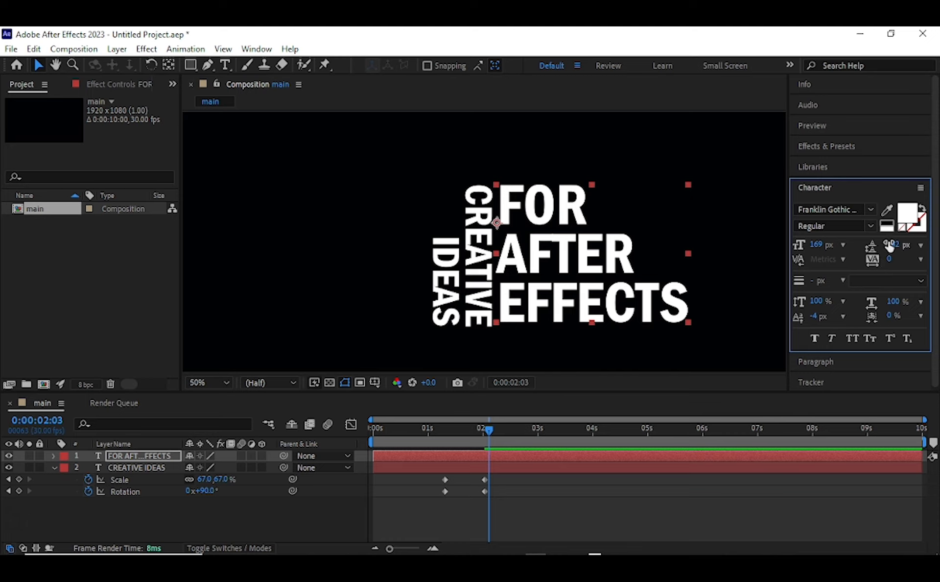
left_click_drag(899, 244, 901, 245)
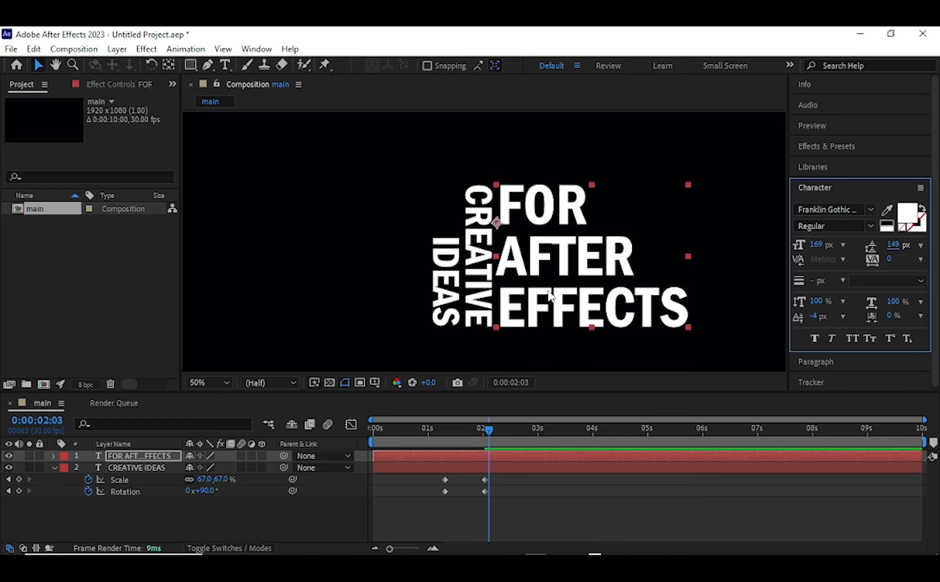
scroll(548, 296, "down", 2)
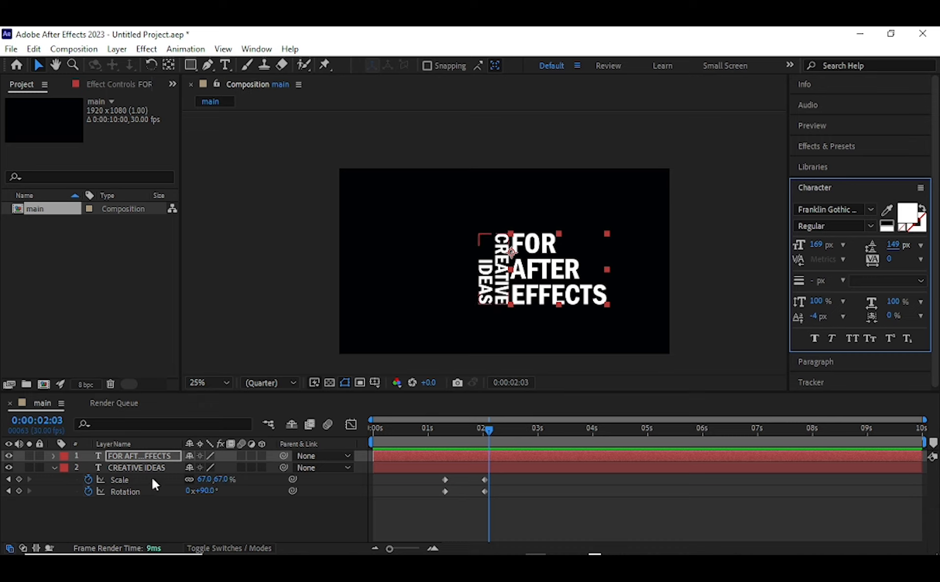
Add a Tracking animator to the FOR AFTER EFFECTS layer and set its Tracking Amount to 61.
left_click(120, 454)
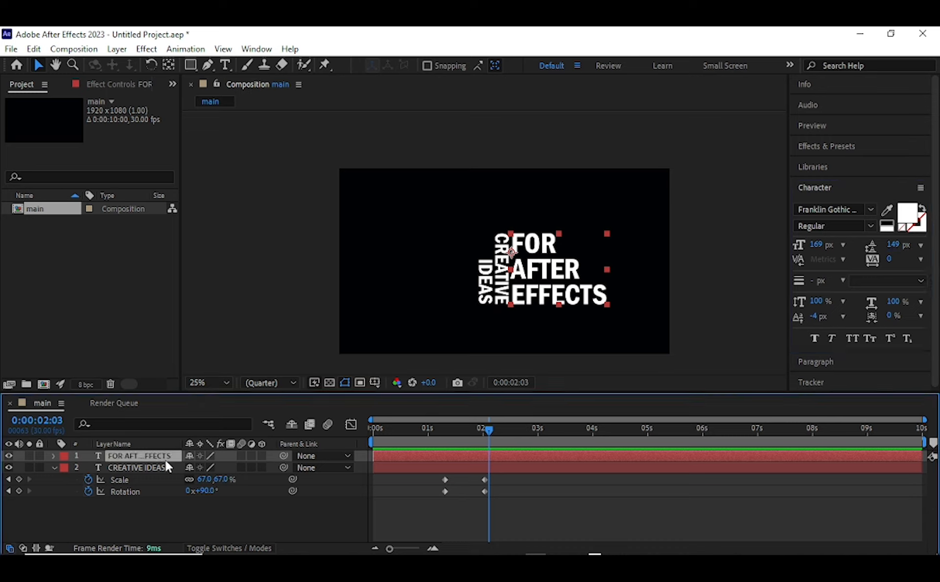
left_click(54, 466)
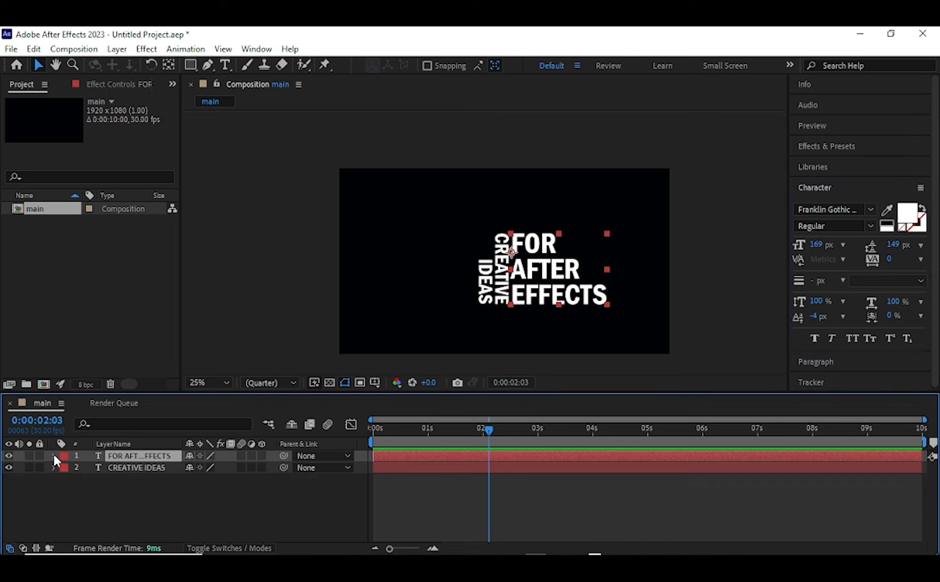
left_click(54, 455)
left_click(268, 467)
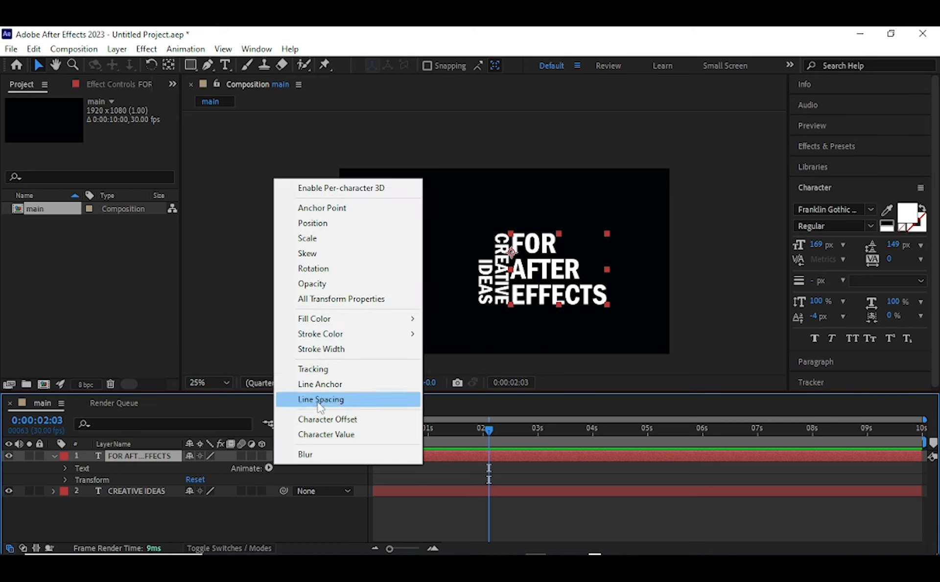
left_click(313, 368)
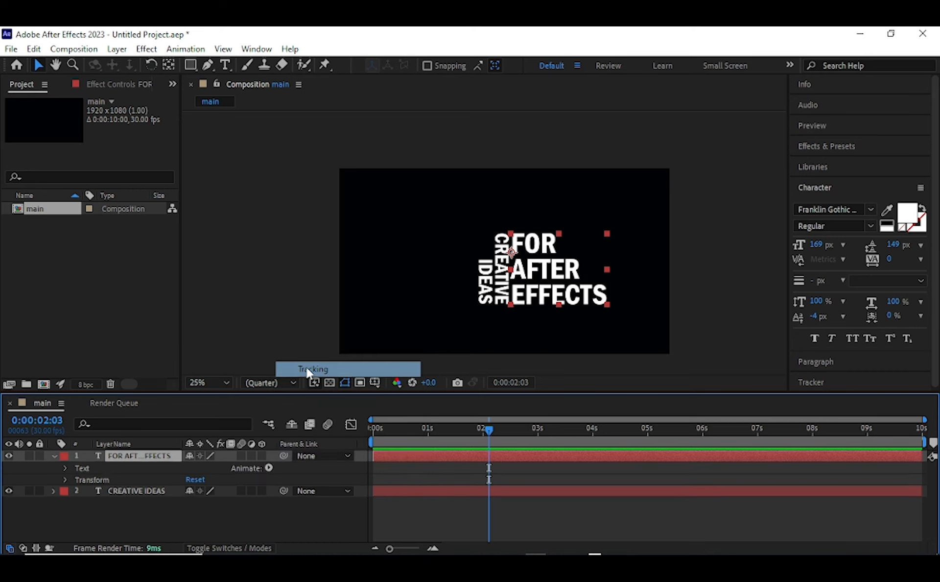
scroll(330, 503, "down", 1)
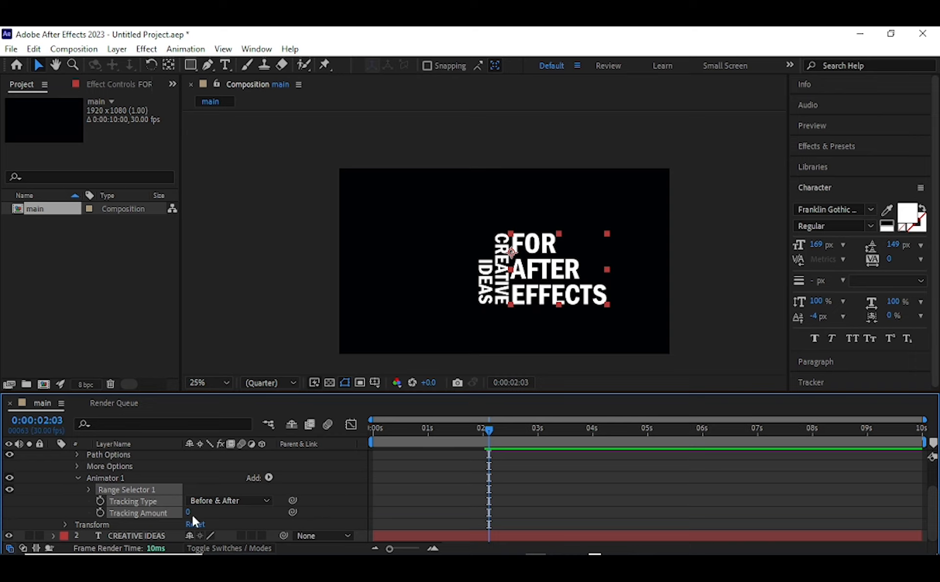
left_click_drag(189, 516, 219, 516)
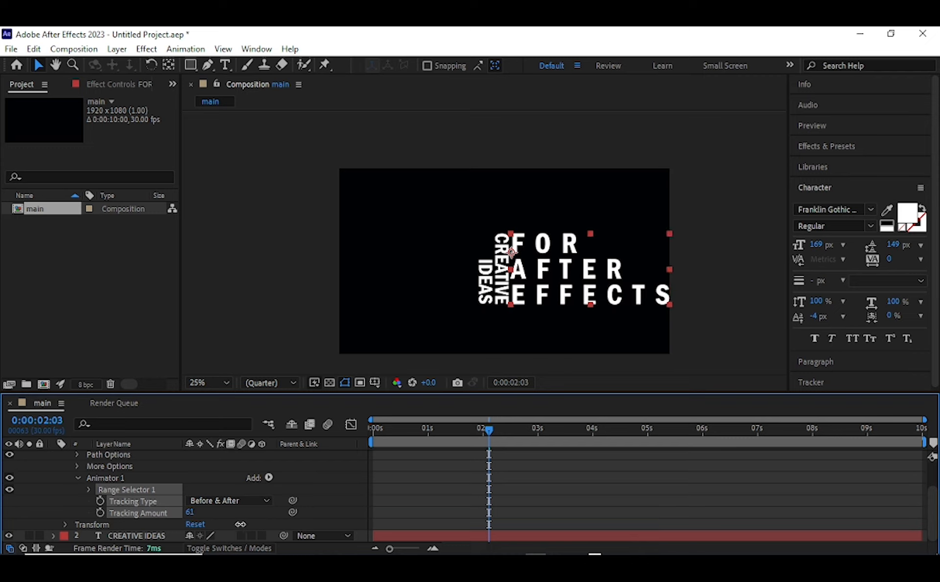
Add an Opacity property to the tracking animator and set it to 0%.
left_click(268, 477)
mouse_move(296, 486)
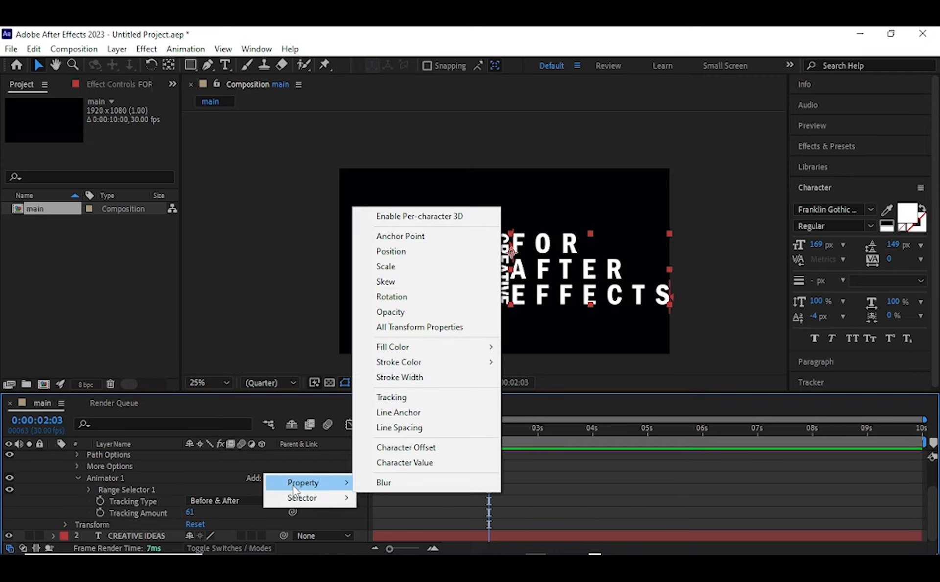
left_click(398, 313)
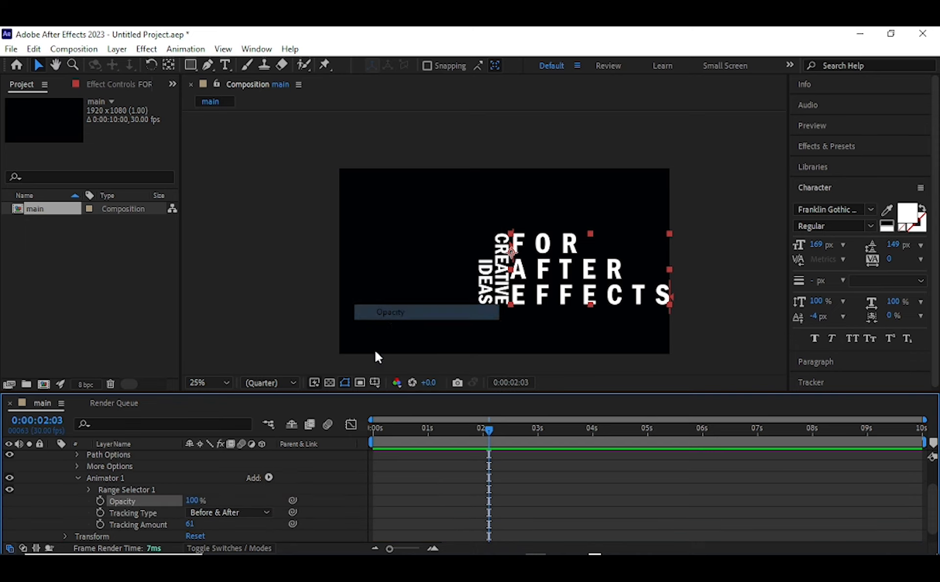
scroll(328, 497, "down", 1)
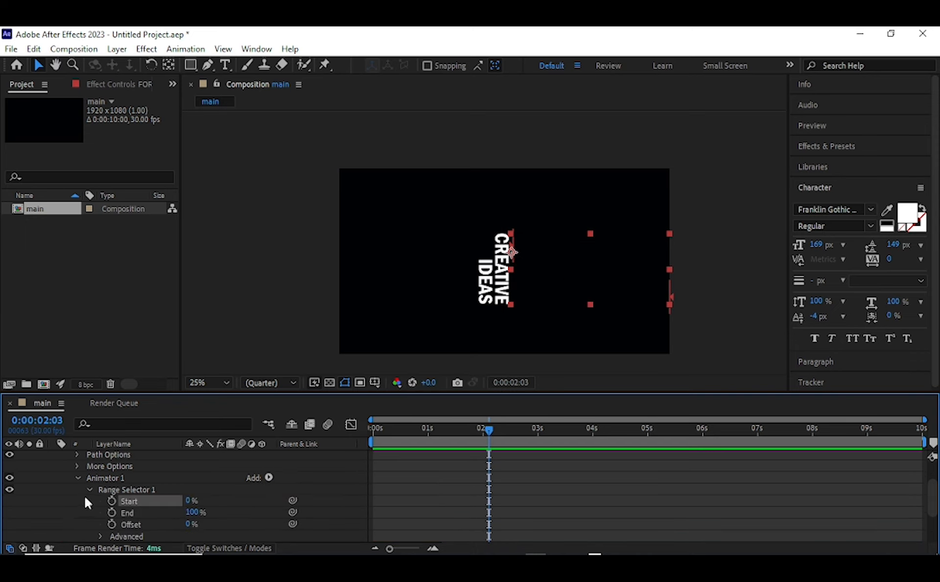
Keyframe the range selector's Start from 0% at 0:00:02:03 to 100% at 0:00:02:23 and scrub through the reveal.
left_click(89, 489)
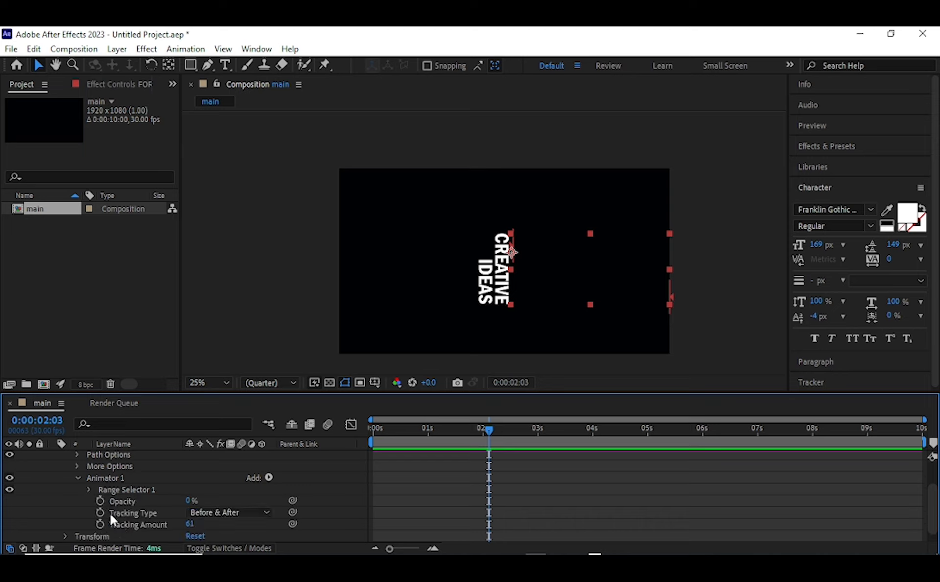
left_click(89, 488)
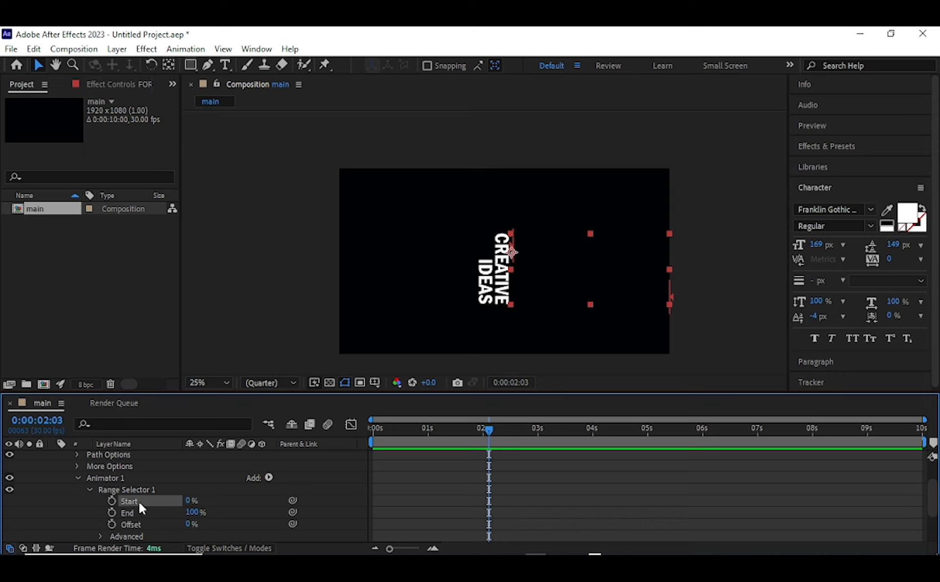
left_click(111, 500)
left_click_drag(492, 439, 526, 438)
left_click_drag(188, 500, 404, 494)
mouse_move(524, 432)
left_mouse_down()
mouse_move(486, 429)
mouse_move(533, 438)
mouse_move(504, 436)
mouse_move(517, 441)
left_mouse_up()
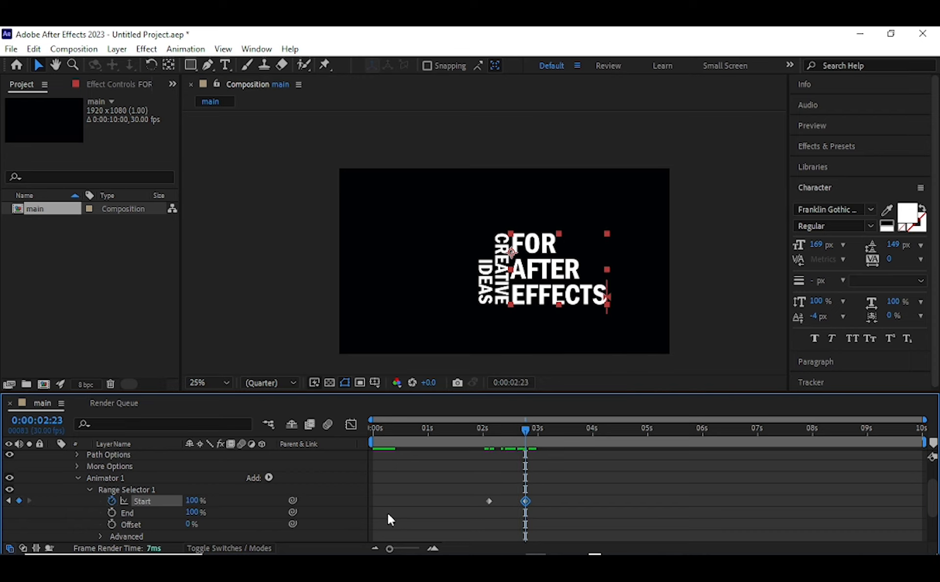
scroll(65, 509, "down", 3)
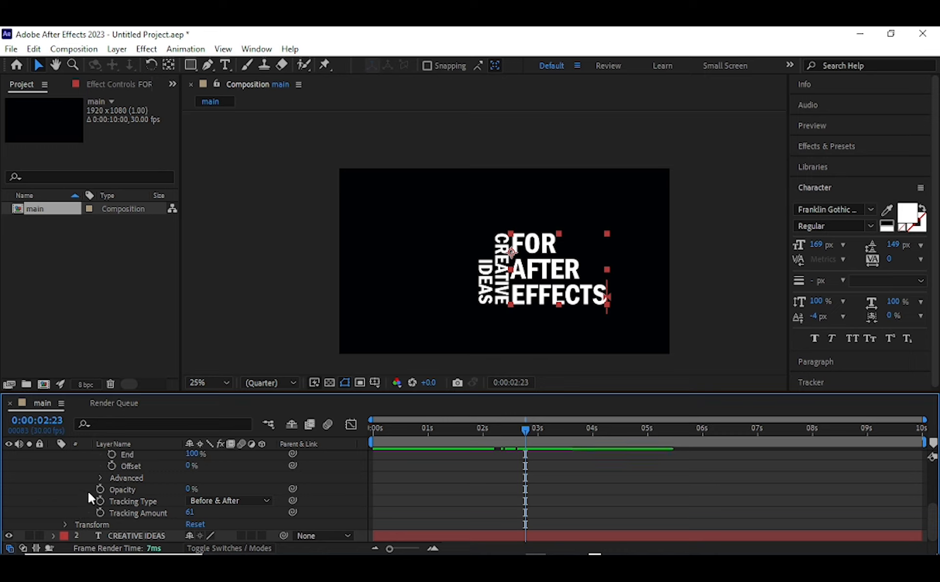
Set the FOR AFTER EFFECTS range selector's Based On option to Words in its advanced settings.
left_click(100, 477)
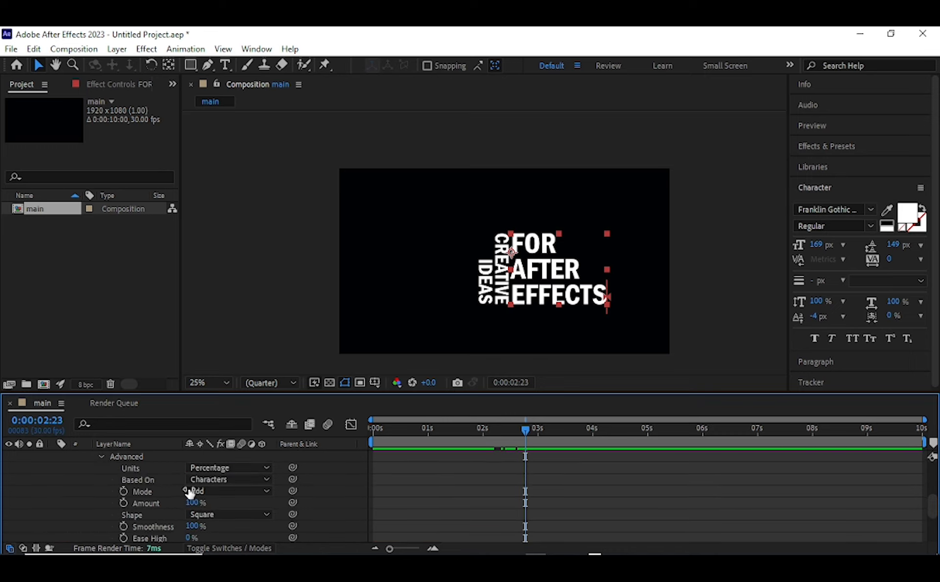
left_click(232, 480)
left_click(240, 520)
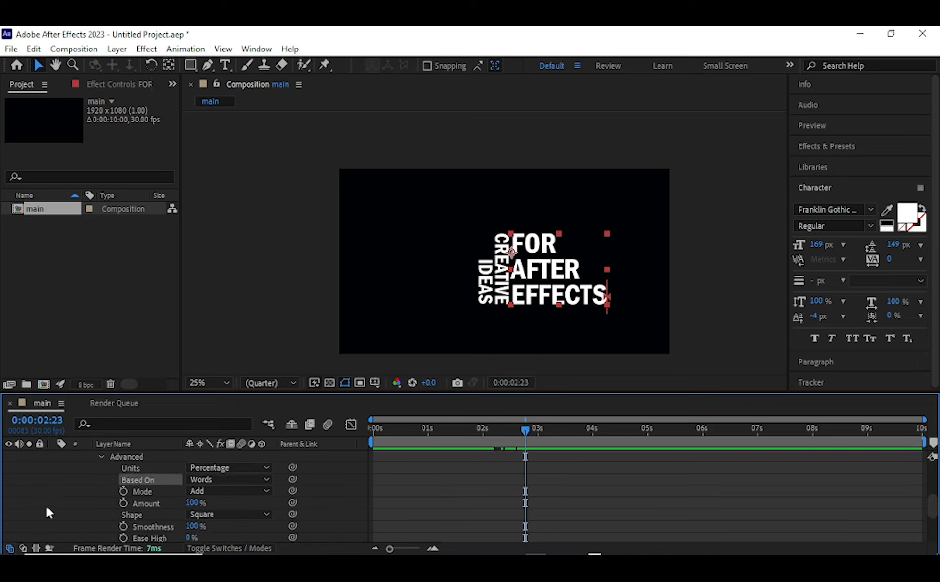
Shift both range selector Start keyframes of FOR AFTER EFFECTS earlier so the first one sits at 0:00:01:28.
scroll(441, 436, "up", 2)
left_click_drag(441, 436, 476, 439)
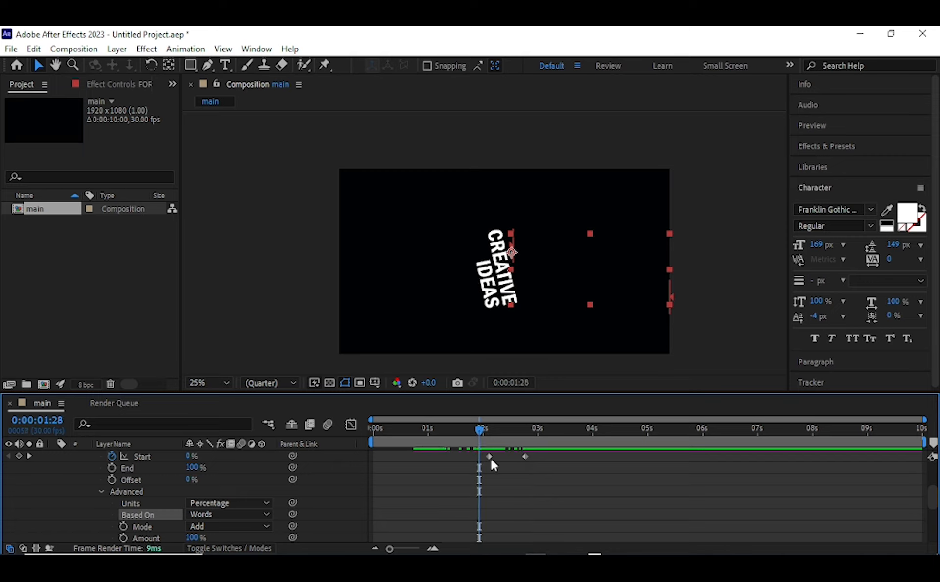
left_click_drag(538, 452, 484, 460)
scroll(497, 489, "up", 2)
left_click_drag(486, 488, 478, 438)
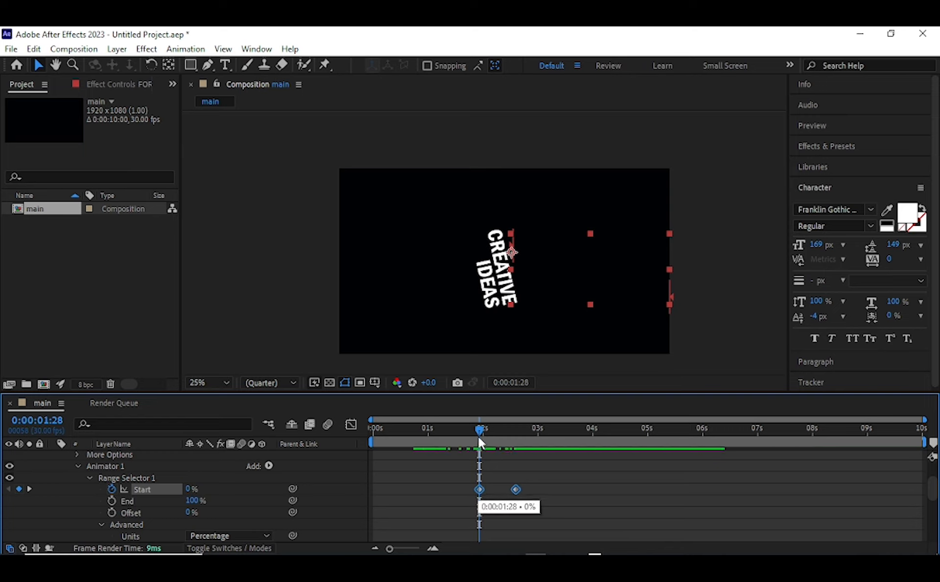
Play back the transition from the rotating title into the word-by-word FOR AFTER EFFECTS reveal.
left_click(470, 433)
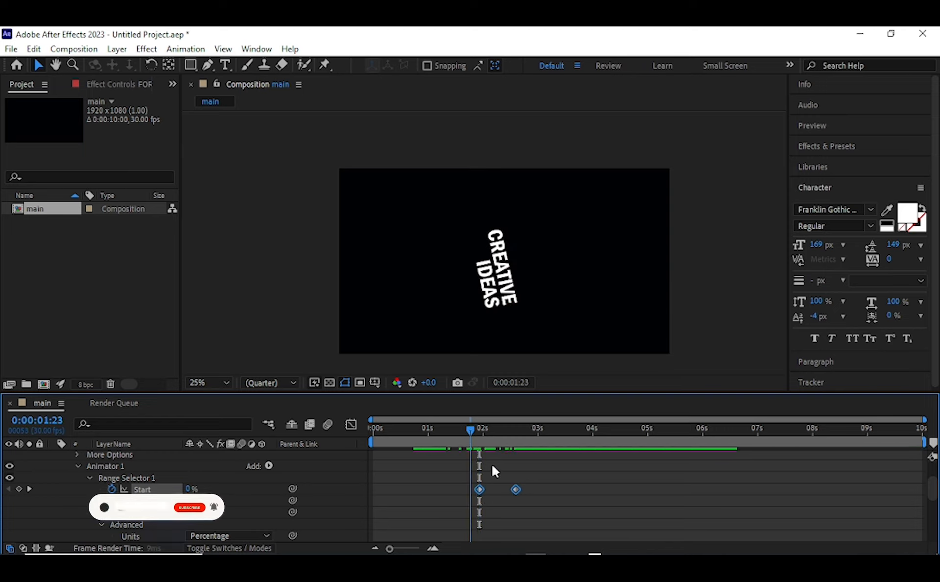
key("space")
key("space")
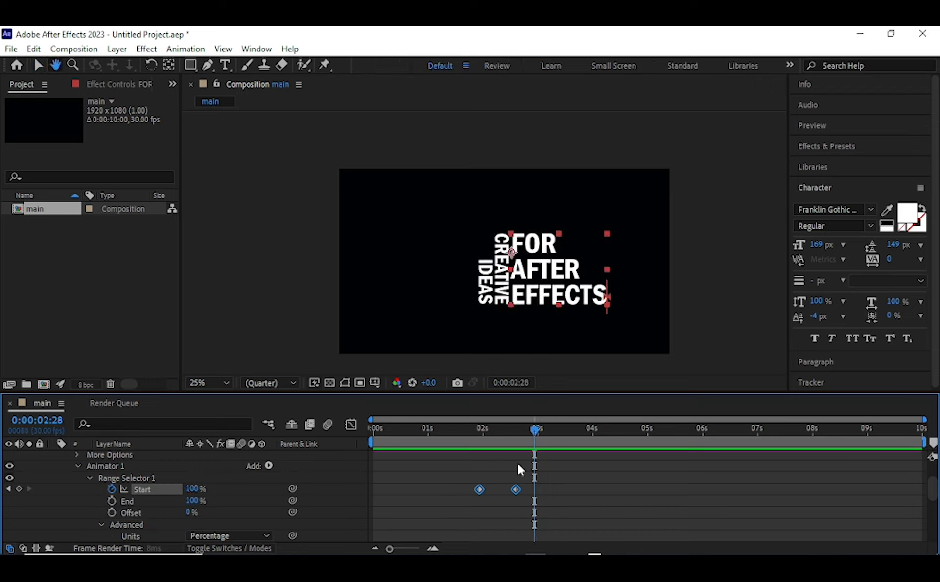
left_click(456, 425)
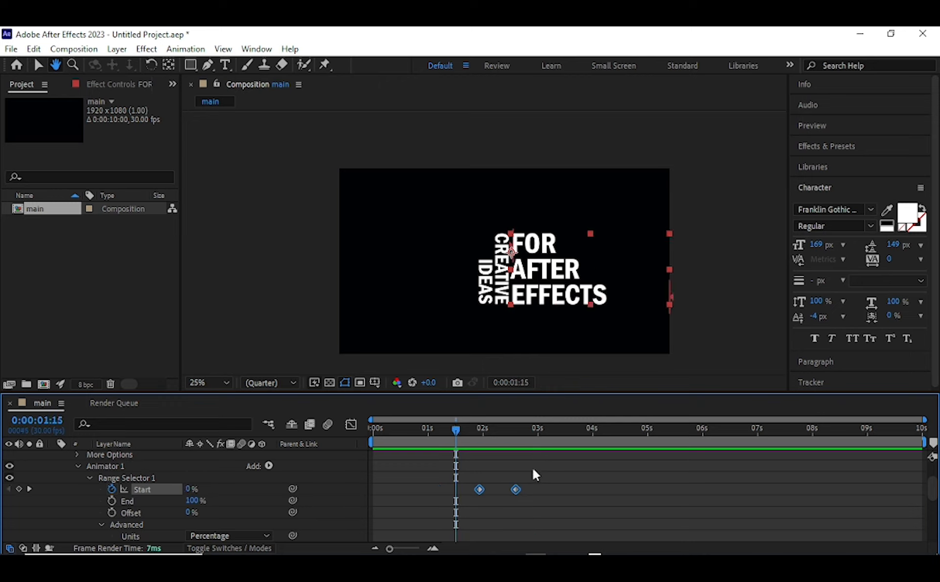
key("space")
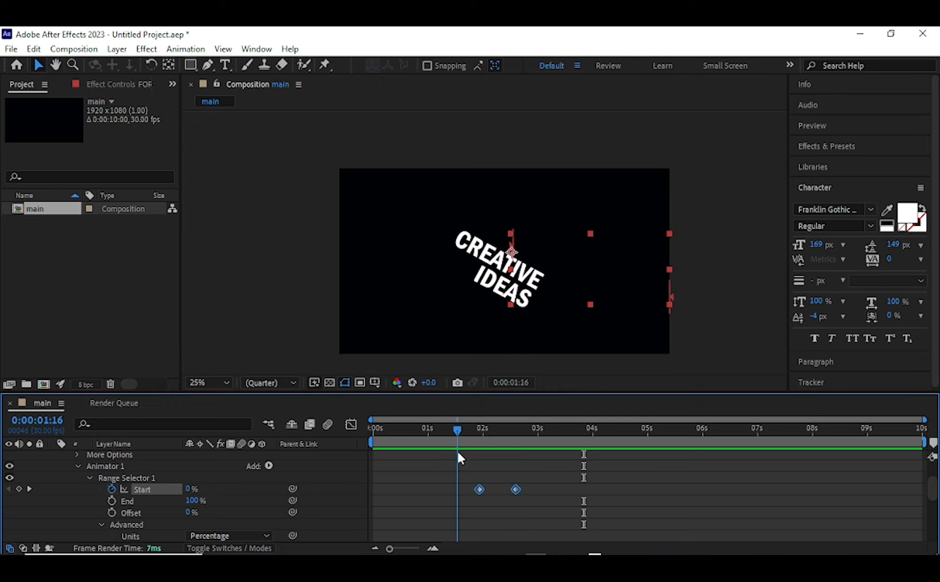
Apply a Generate Fill effect to the CREATIVE IDEAS layer and keyframe its Color as white at 0:00:01:12.
left_click_drag(512, 460, 449, 465)
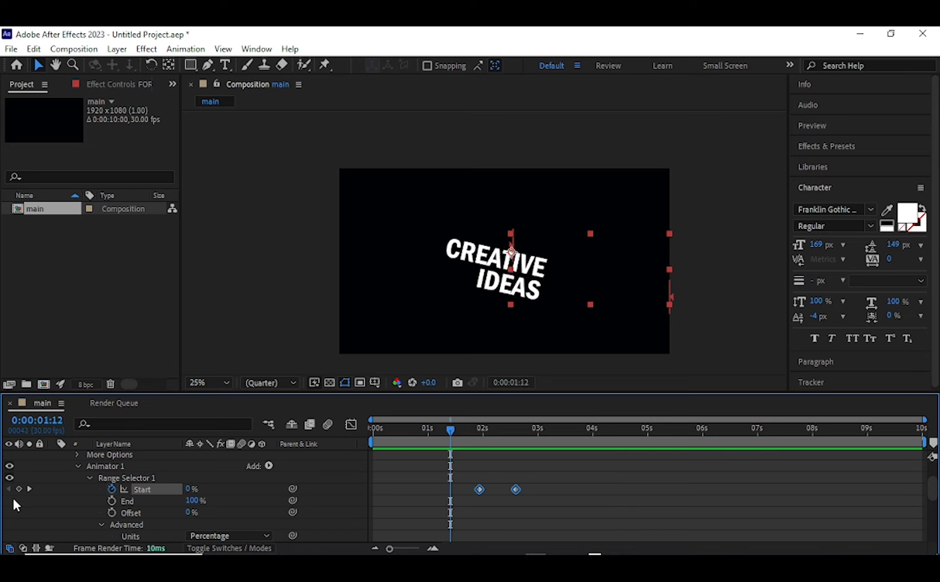
scroll(34, 479, "up", 3)
left_click(54, 455)
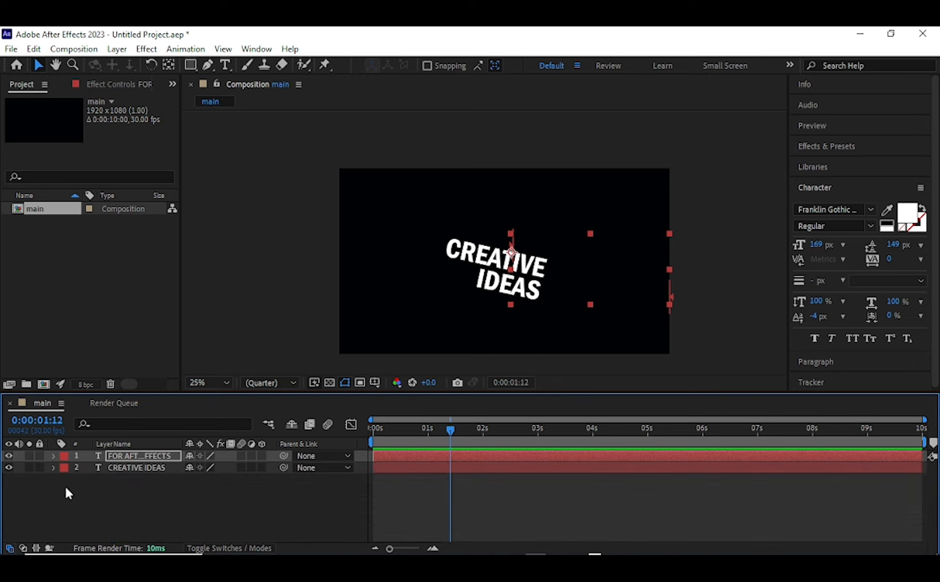
left_click(104, 468)
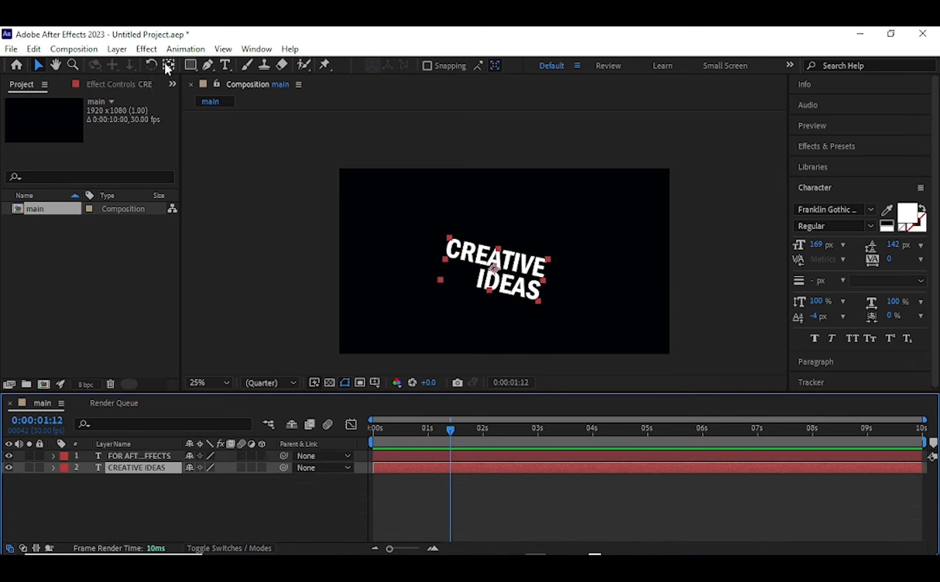
left_click(147, 50)
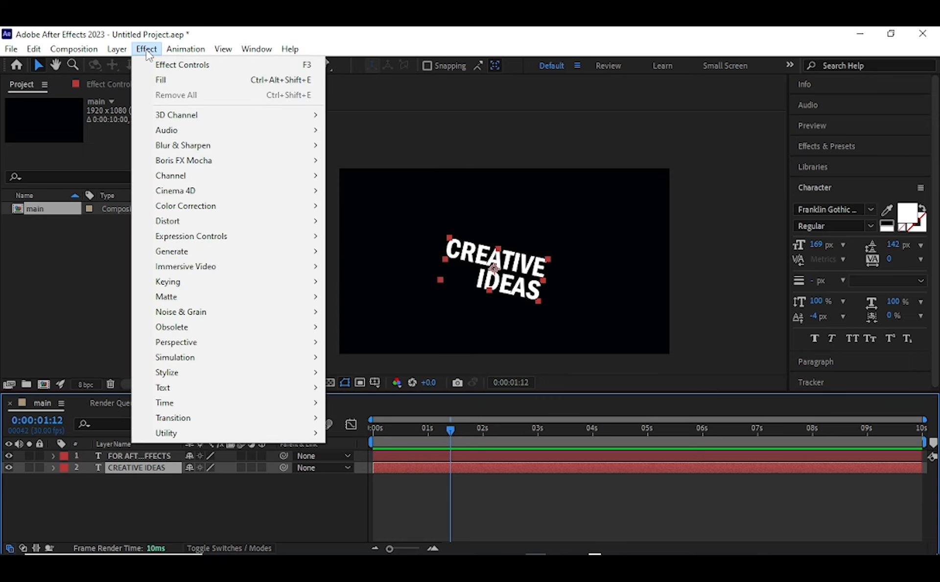
mouse_move(233, 251)
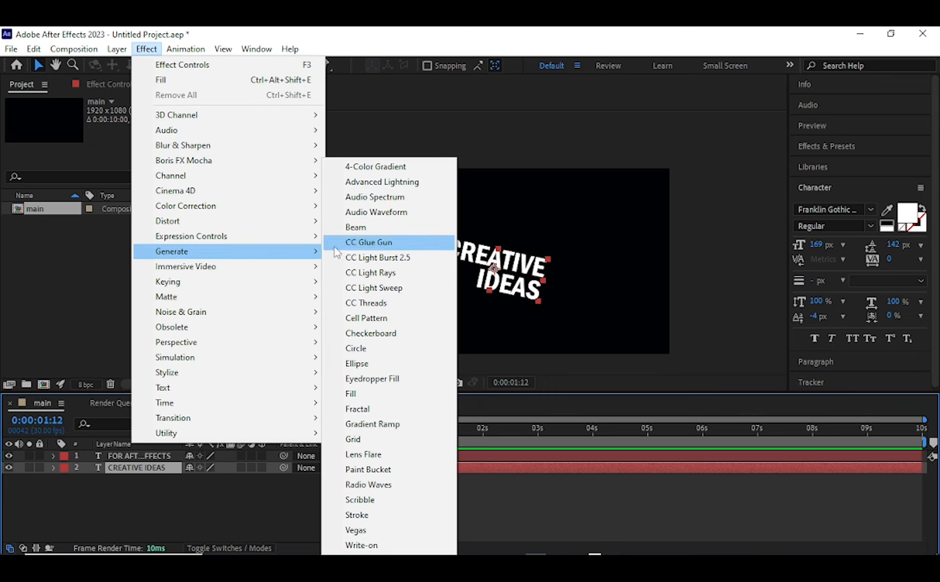
left_click(366, 393)
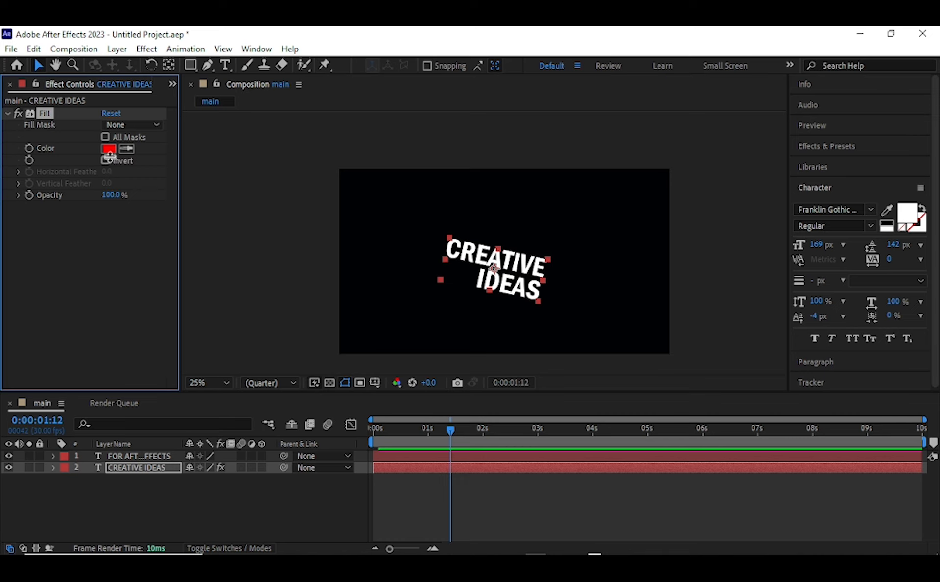
left_click(110, 149)
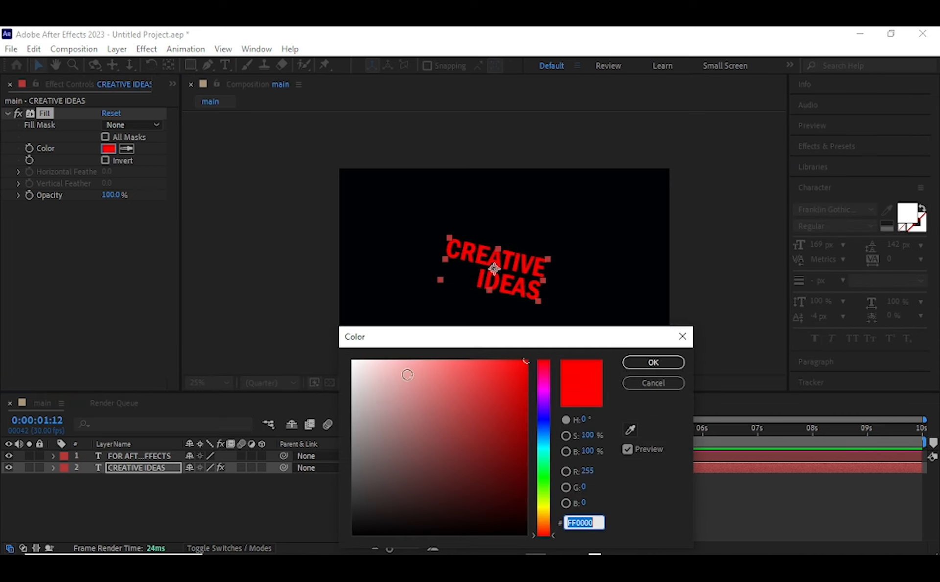
left_click(653, 362)
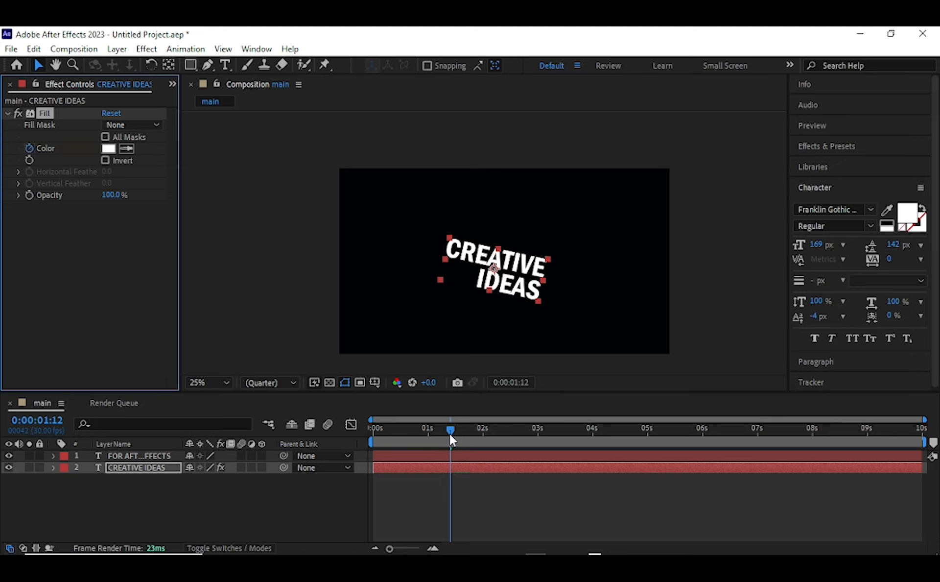
Set the CREATIVE IDEAS Fill Color to the muted red 924D4D at 0:00:02:01.
left_click_drag(453, 433, 486, 437)
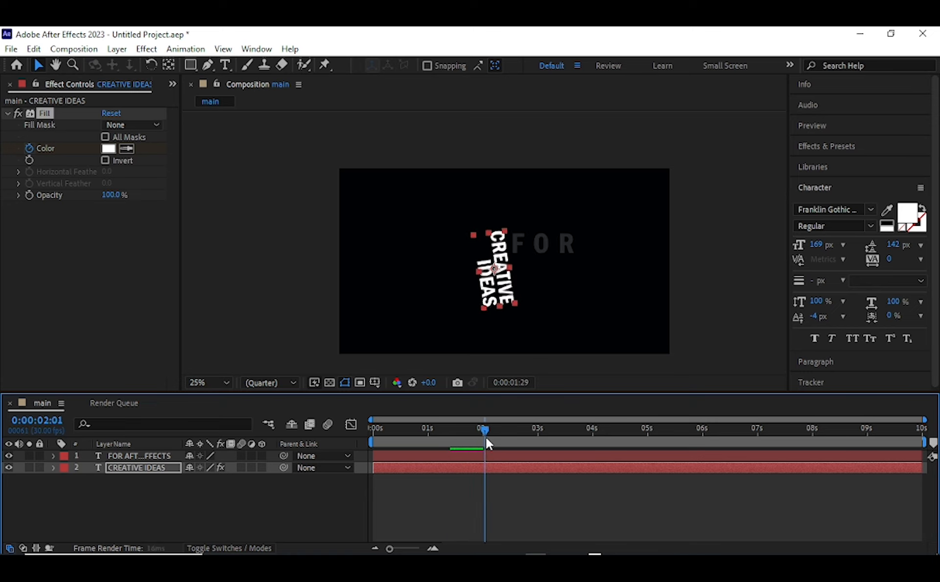
left_click(112, 147)
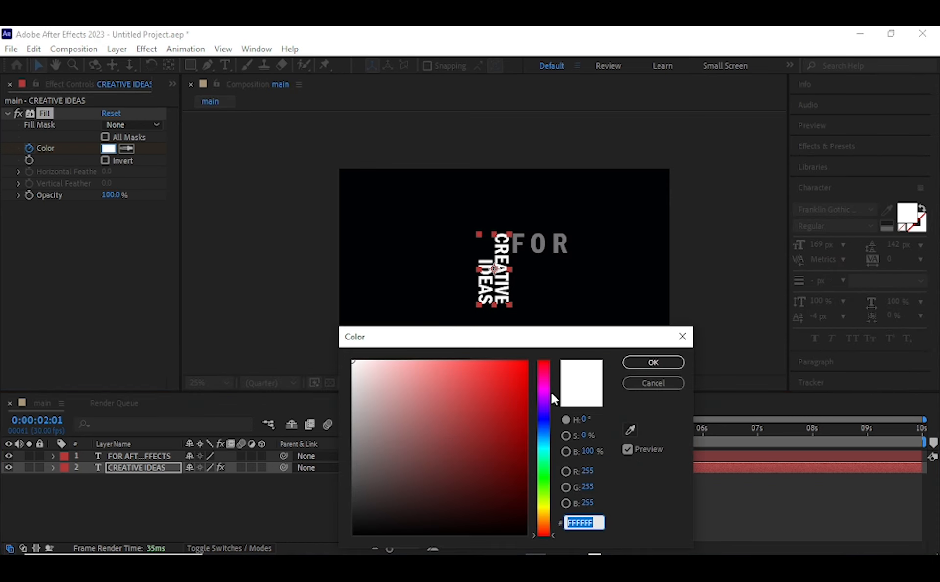
left_click_drag(454, 455, 435, 434)
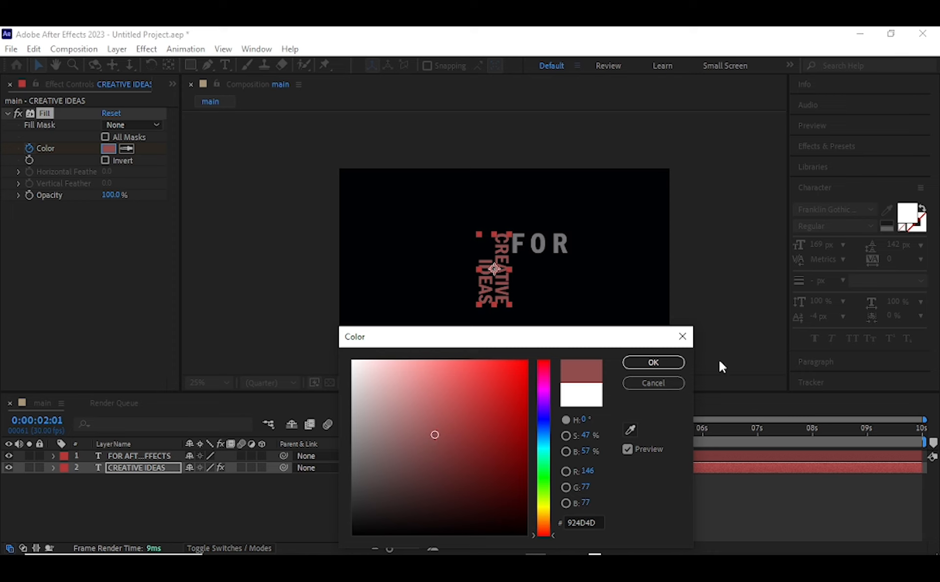
left_click(662, 362)
Play the title animation from the start, and scrub through the finished example video in Media Player for comparison.
left_click(348, 443)
key("Home")
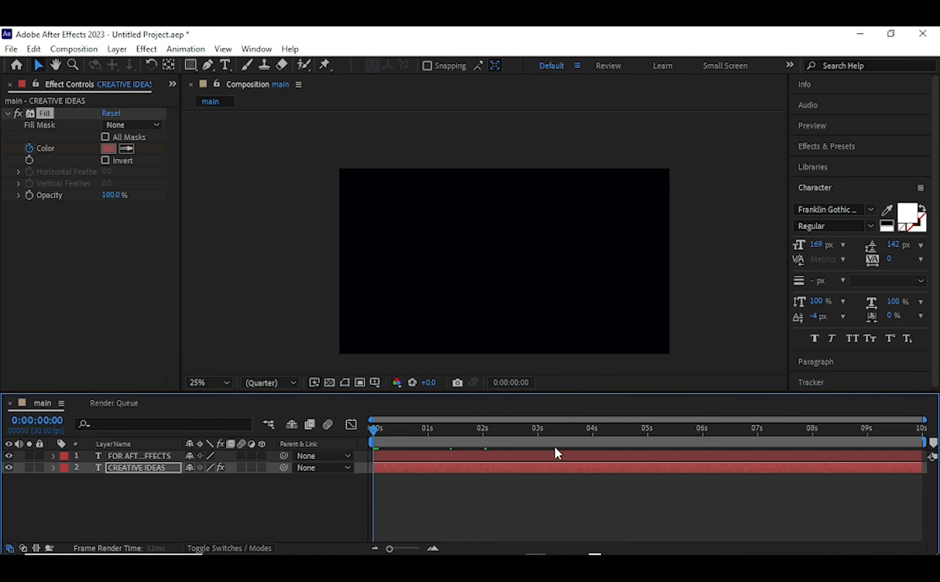
key("space")
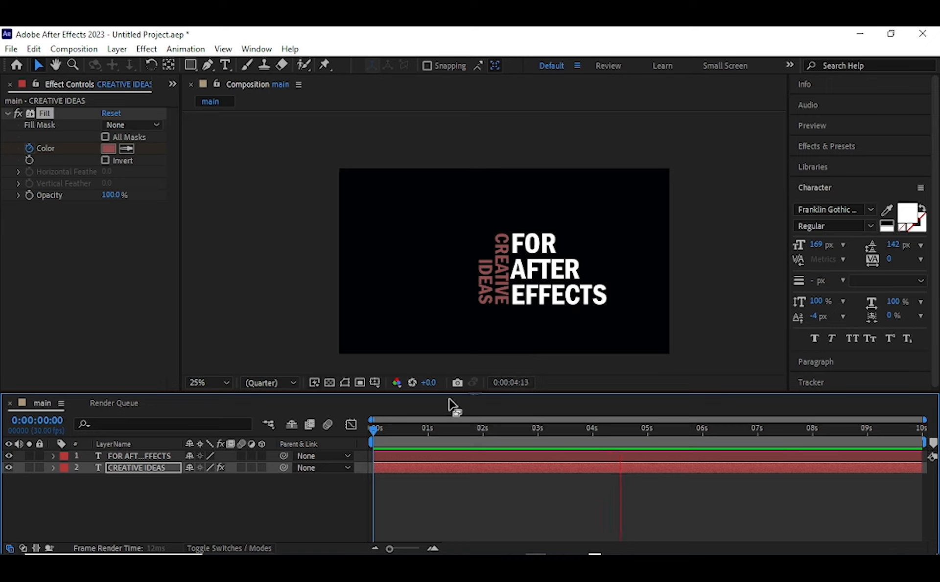
key("space")
left_click_drag(415, 436, 356, 440)
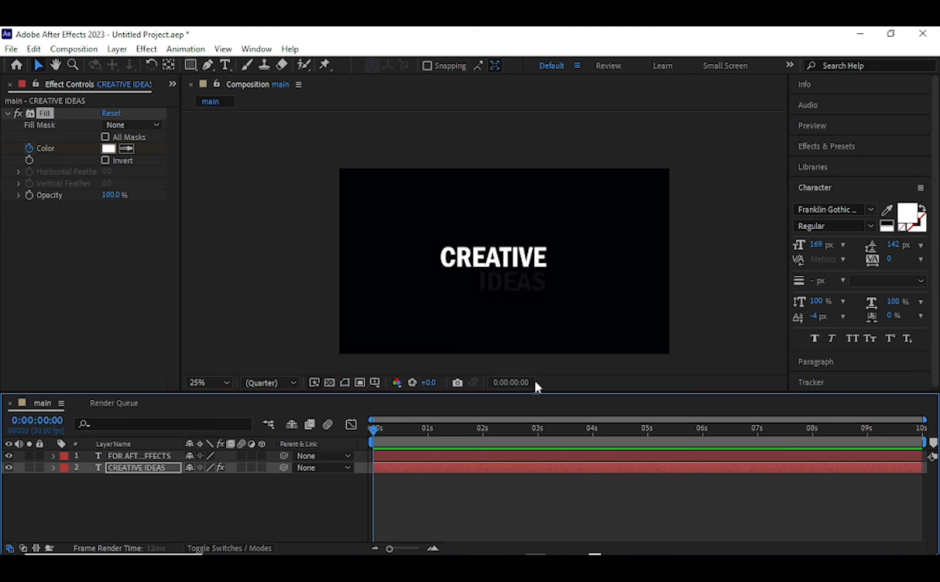
key("space")
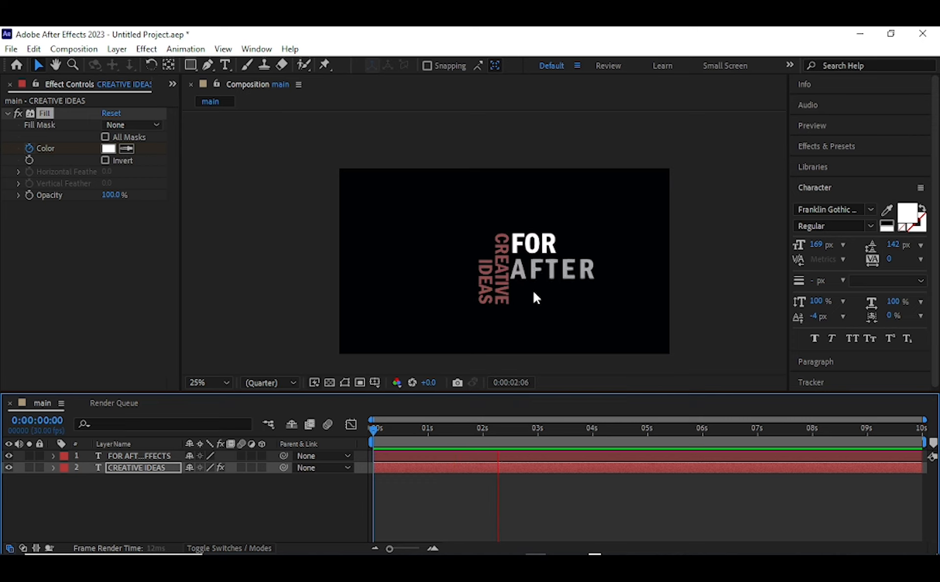
key("space")
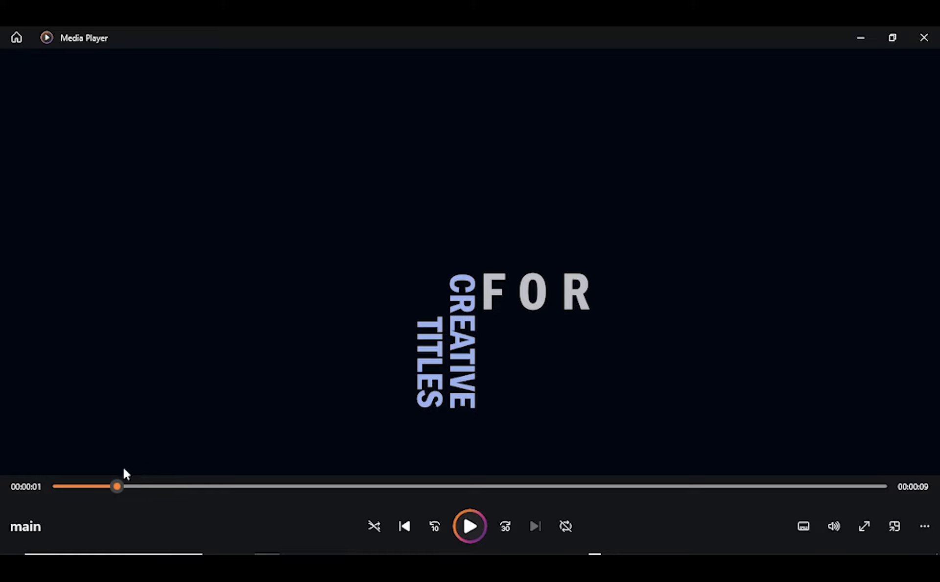
left_click_drag(118, 486, 193, 492)
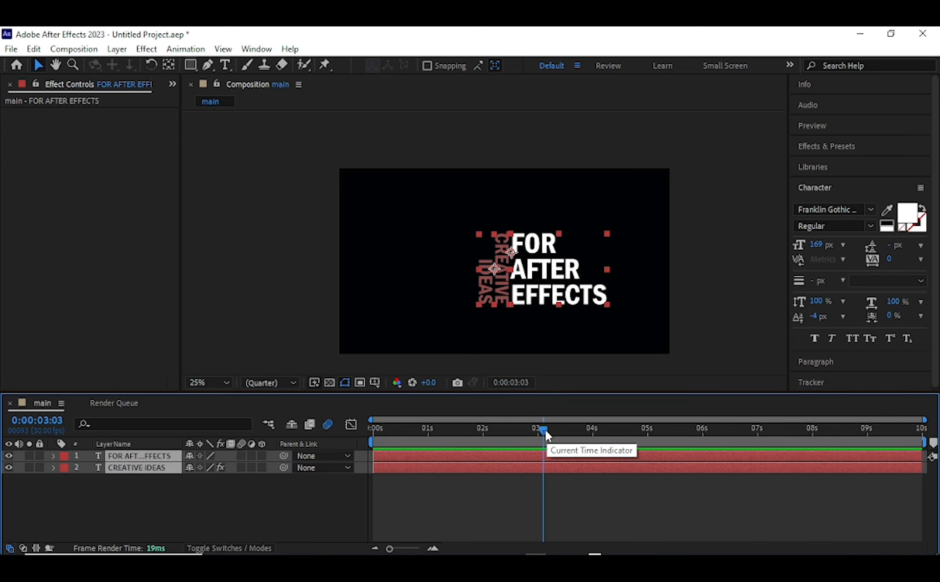
Return to the After Effects composition and preview the motion-blurred title animation from 0:00:00:00.
left_click_drag(547, 430, 374, 426)
key("space")
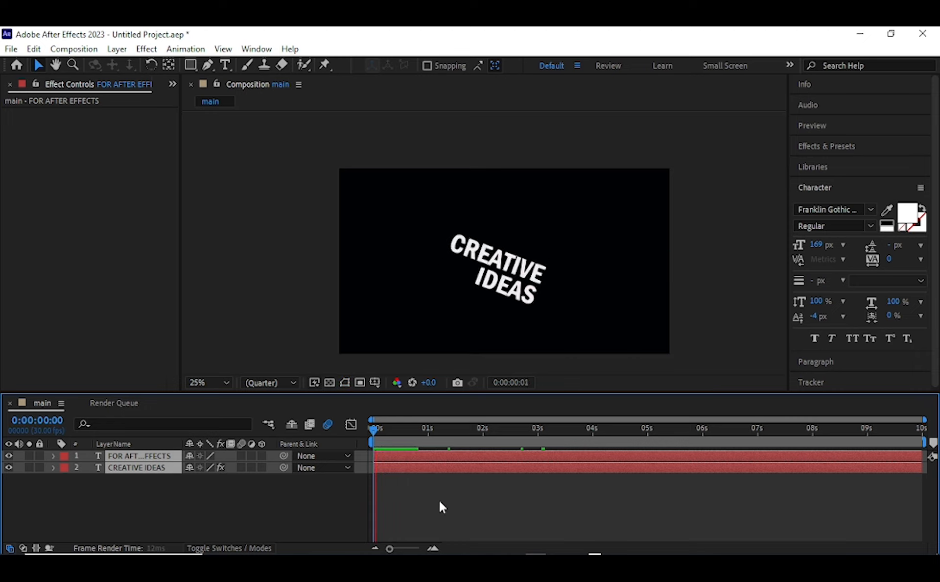
key("space")
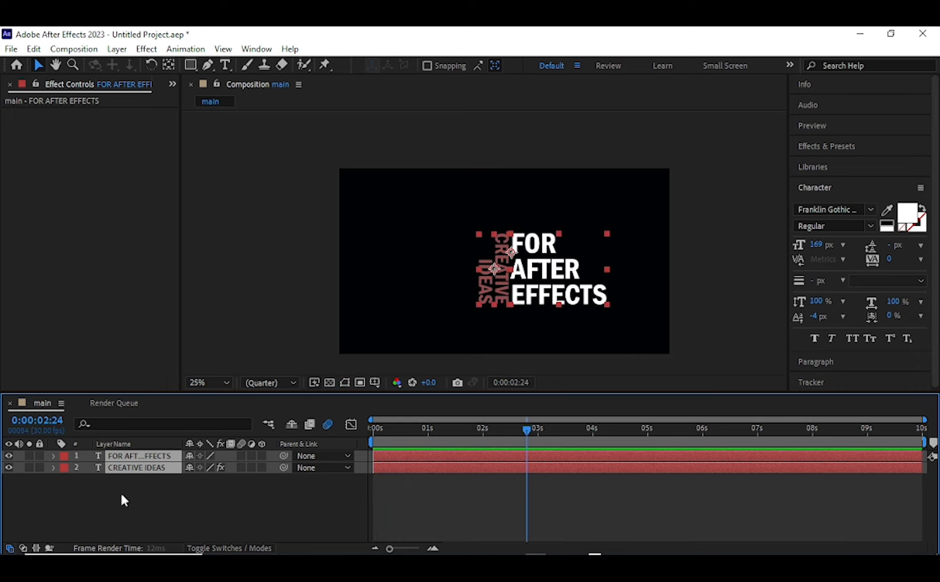
Add a null object to the main composition and rename it Function 1.
left_click(88, 490)
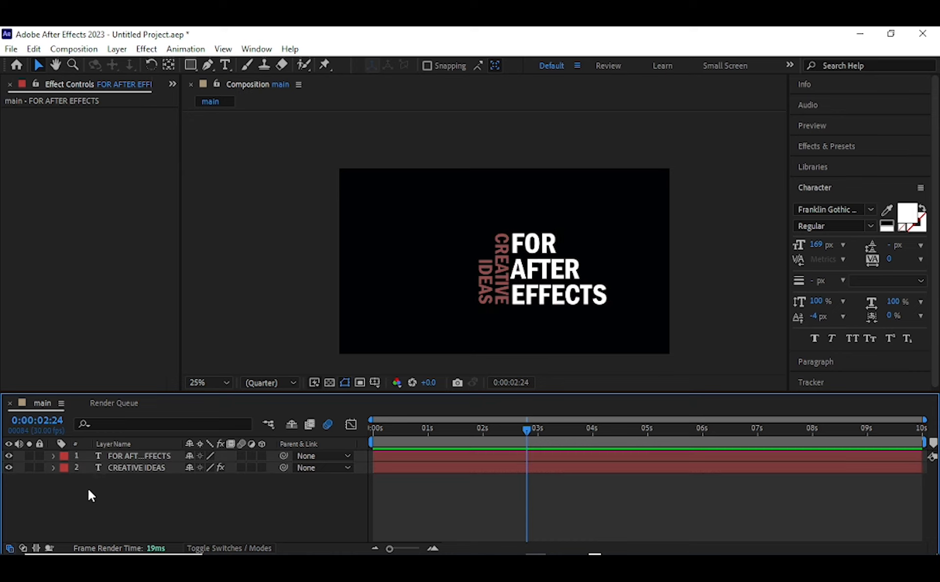
left_click(109, 456)
left_click(146, 49)
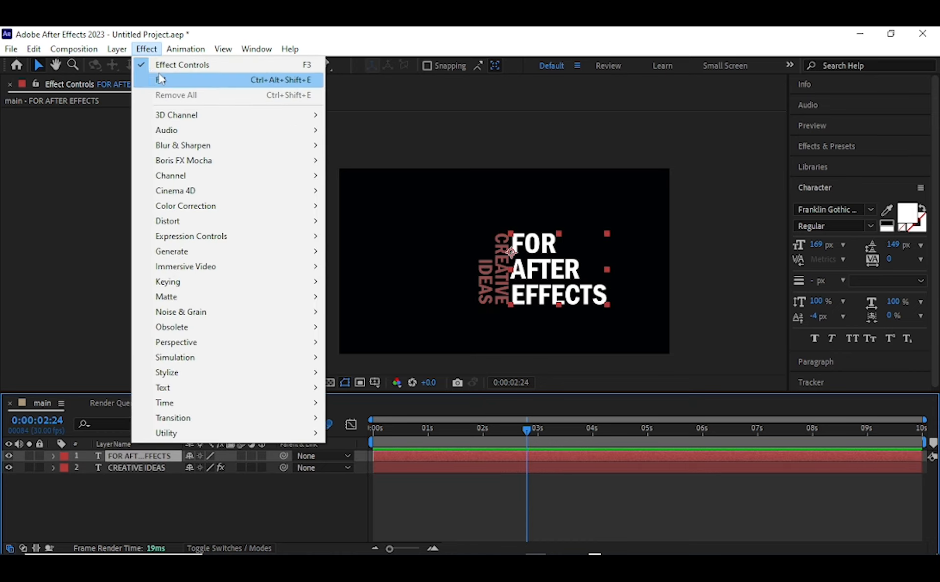
mouse_move(117, 49)
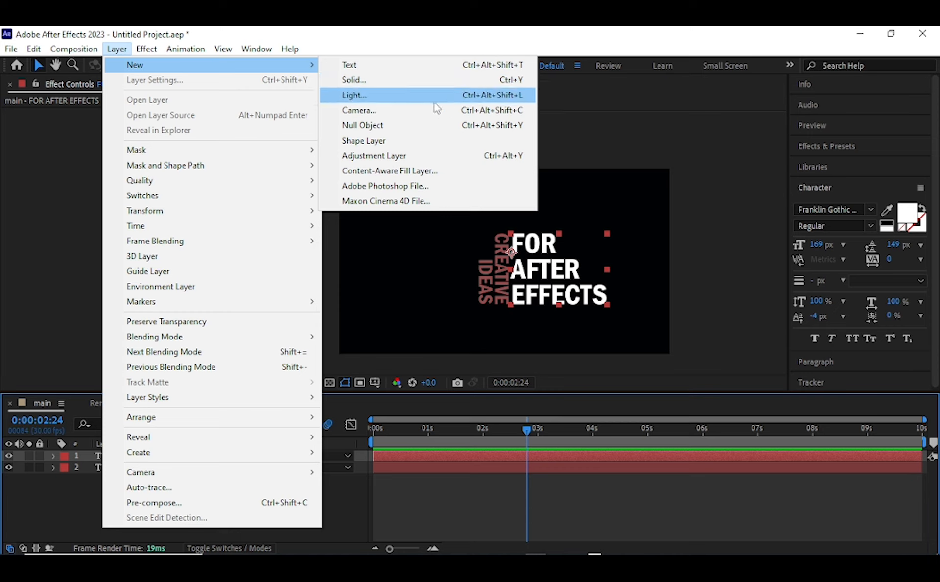
left_click(365, 125)
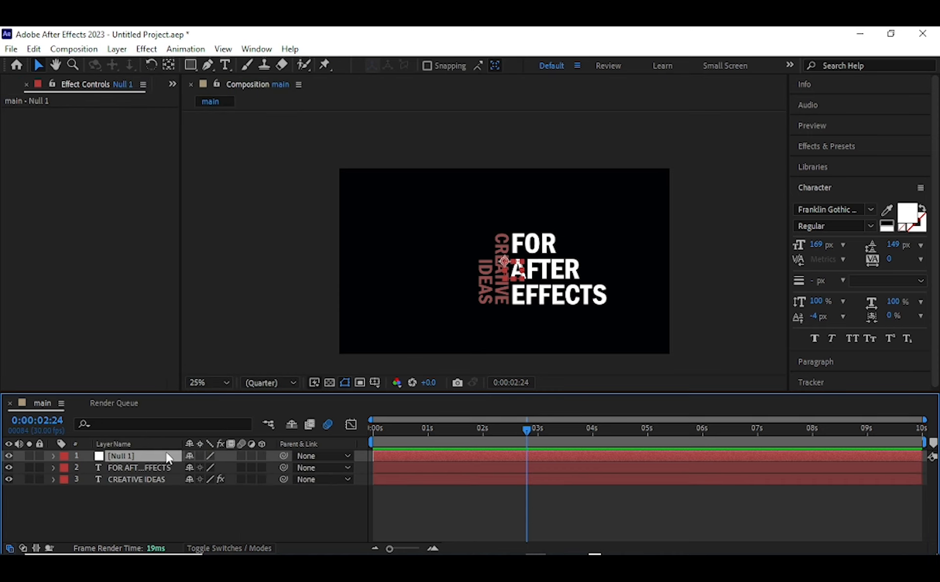
key("Return")
type("Functio")
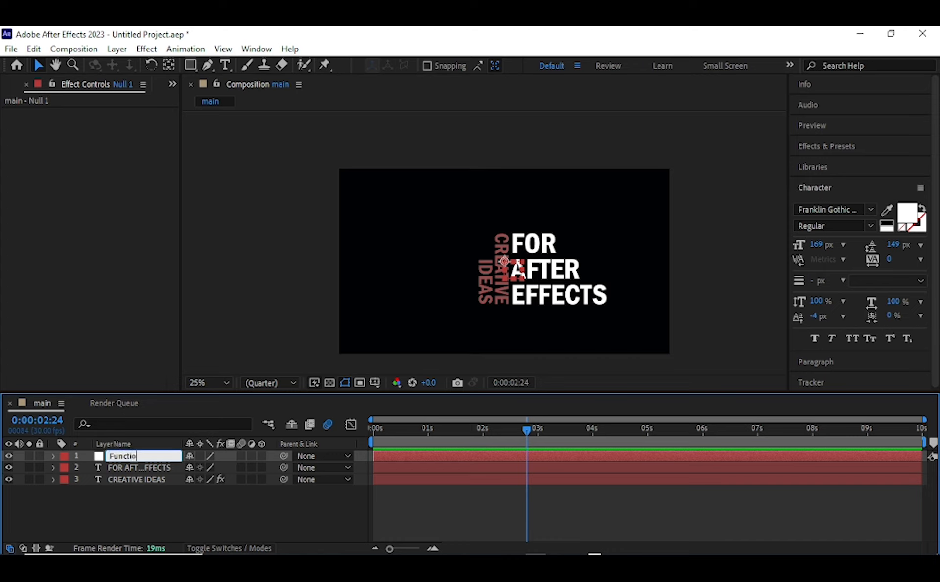
type("n 1")
key("Return")
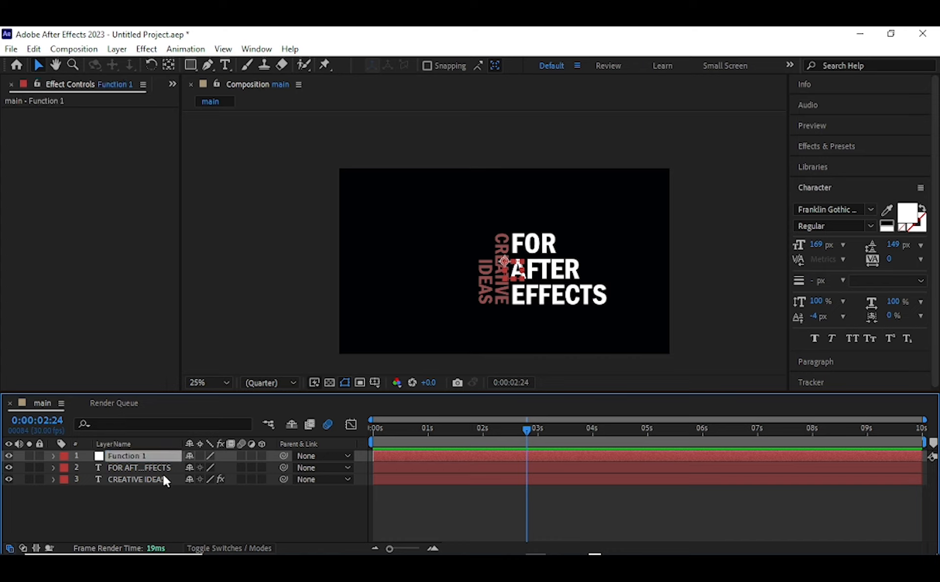
Parent the FOR AFTER EFFECTS and CREATIVE IDEAS layers to the Function 1 null.
left_click(156, 468)
left_click(148, 480, "shift")
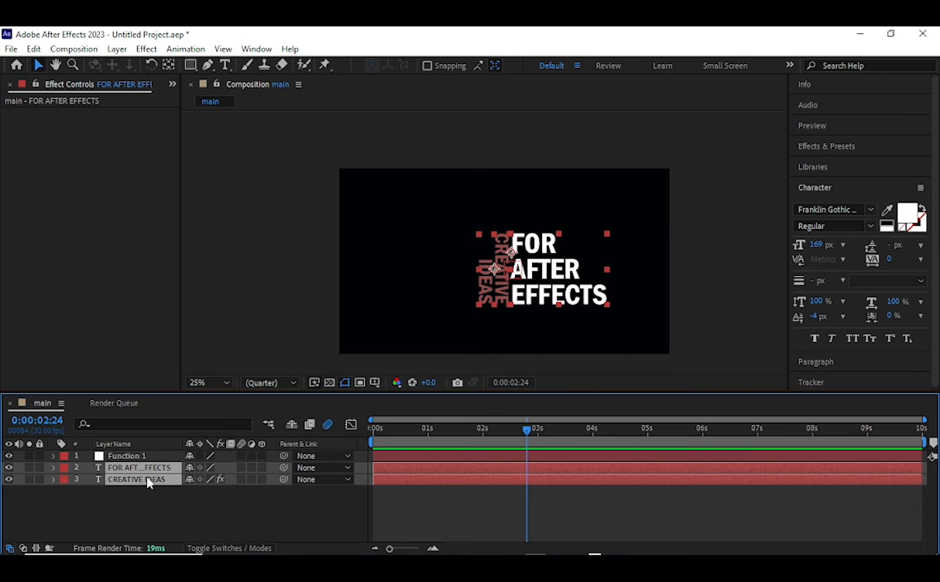
left_click_drag(284, 467, 146, 455)
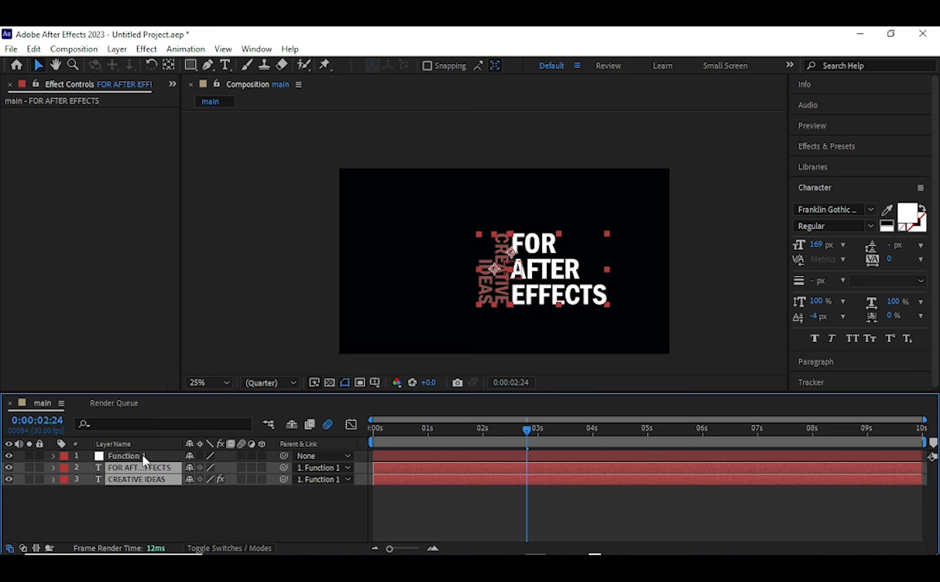
Move the Function 1 null's anchor point to the lower-left corner of the vertical CREATIVE IDEAS text, checking the example video in Media Player.
left_click(140, 456)
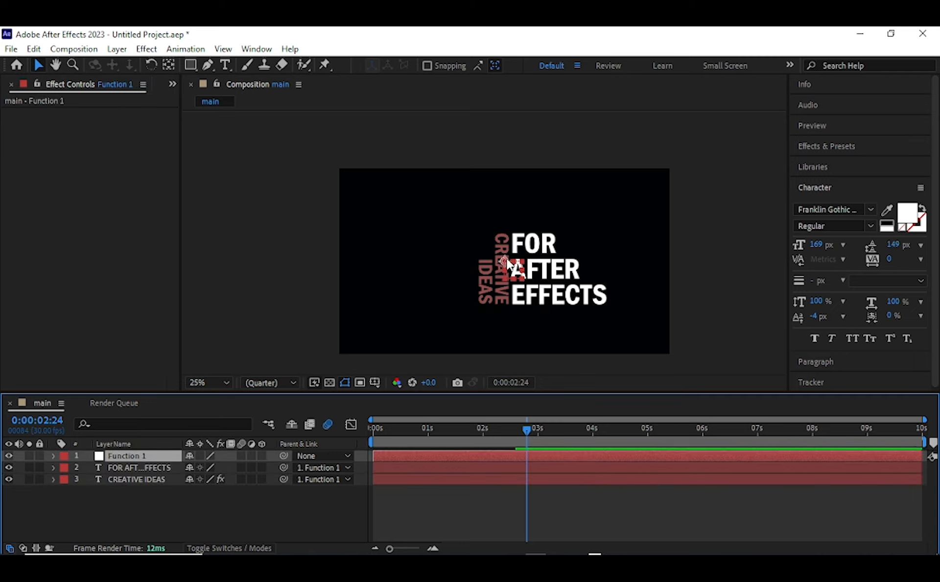
left_click(167, 65)
left_click_drag(505, 260, 481, 303)
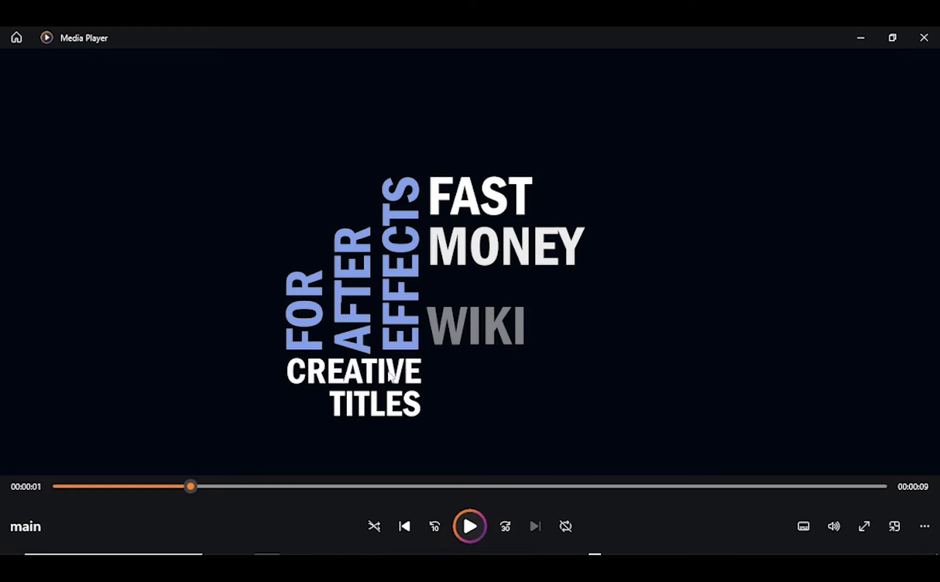
mouse_move(192, 486)
left_mouse_down()
mouse_move(172, 487)
mouse_move(179, 489)
left_mouse_up()
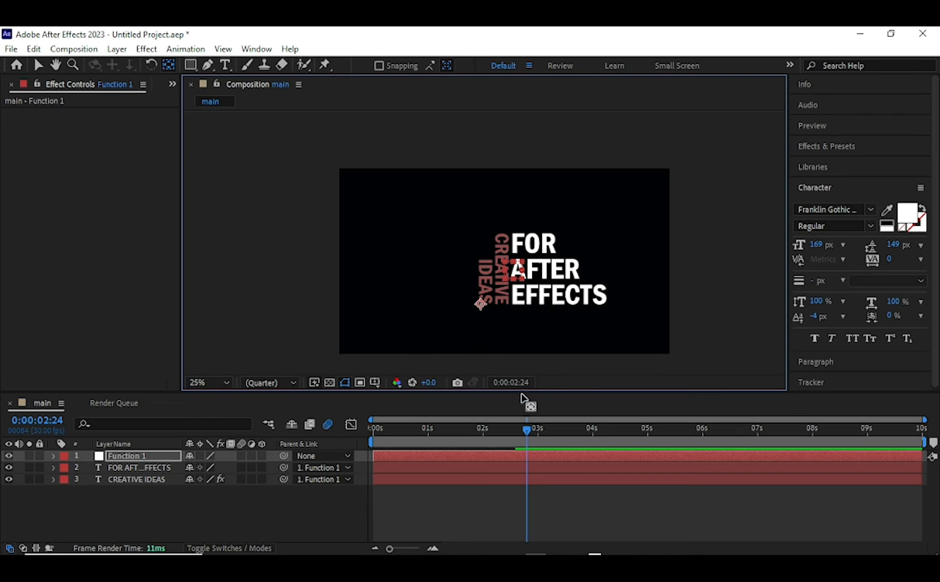
Keyframe the Function 1 null's rotation from 0° at 0:00:02:29 to -90° at 0:00:03:23.
mouse_move(526, 431)
left_mouse_down()
mouse_move(484, 425)
mouse_move(568, 427)
mouse_move(349, 419)
mouse_move(536, 434)
left_mouse_up()
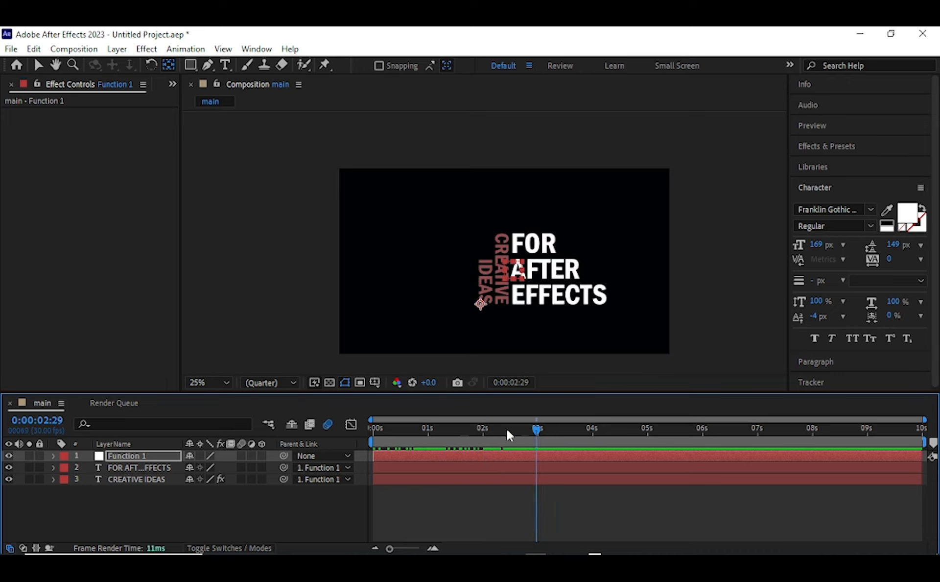
key("r")
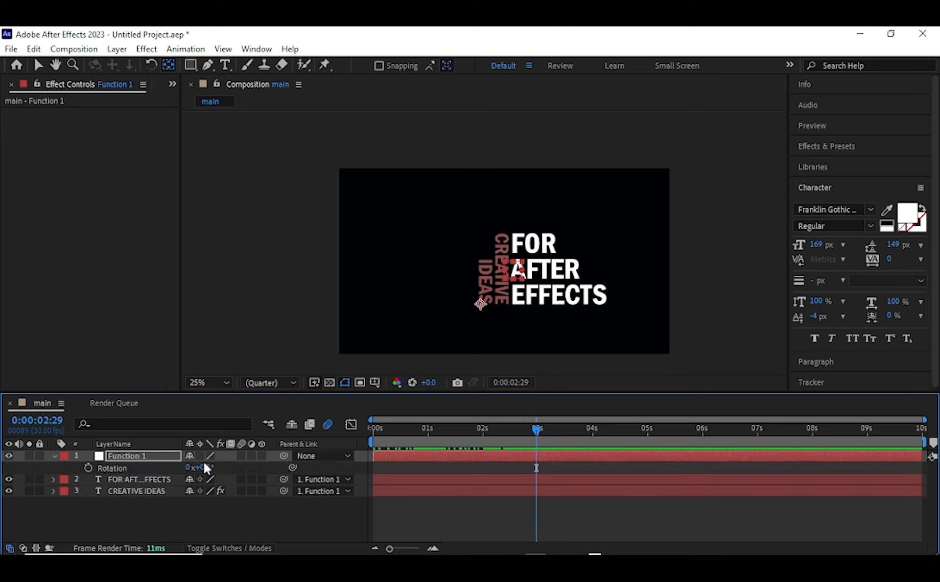
left_click(88, 467)
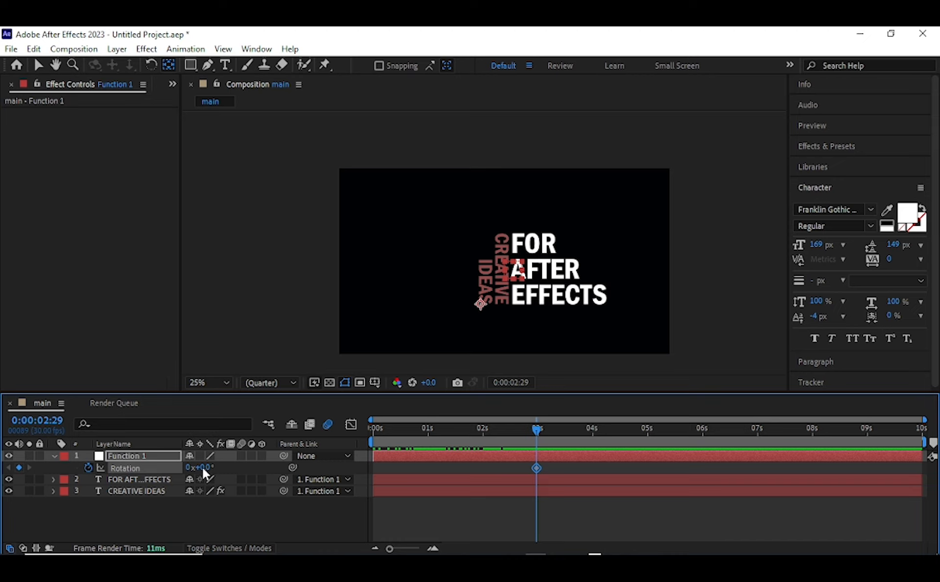
left_click_drag(537, 429, 581, 439)
left_click(205, 466)
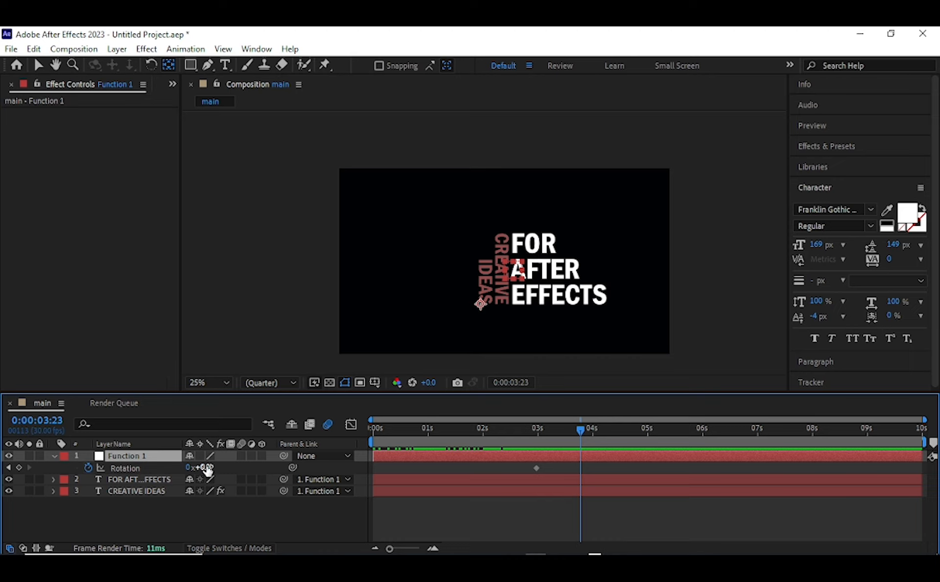
left_click(204, 466)
type("-90")
key("Return")
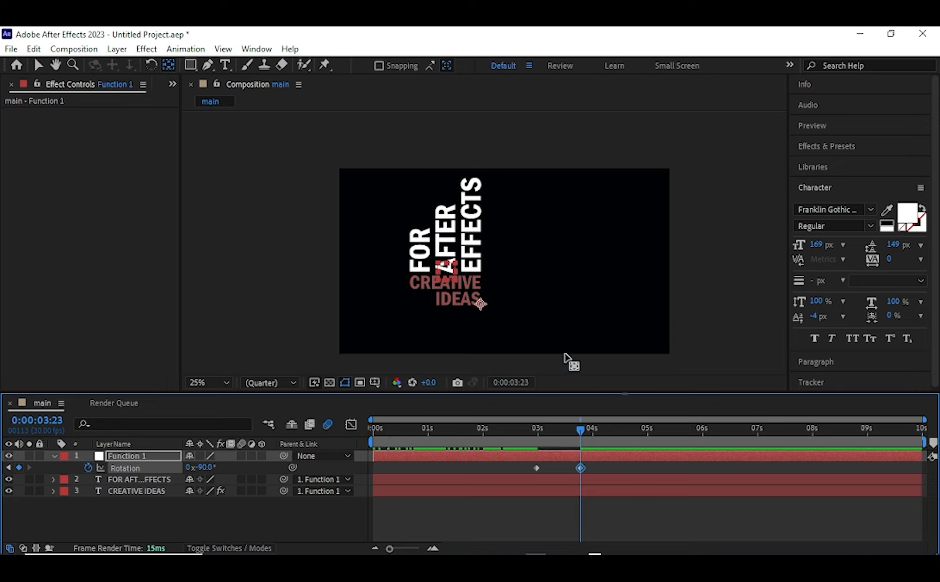
Preview the title animation with the null's rotation, playing it from 0:00:01:10 and again from 0:00:00:00.
left_click_drag(578, 432, 444, 442)
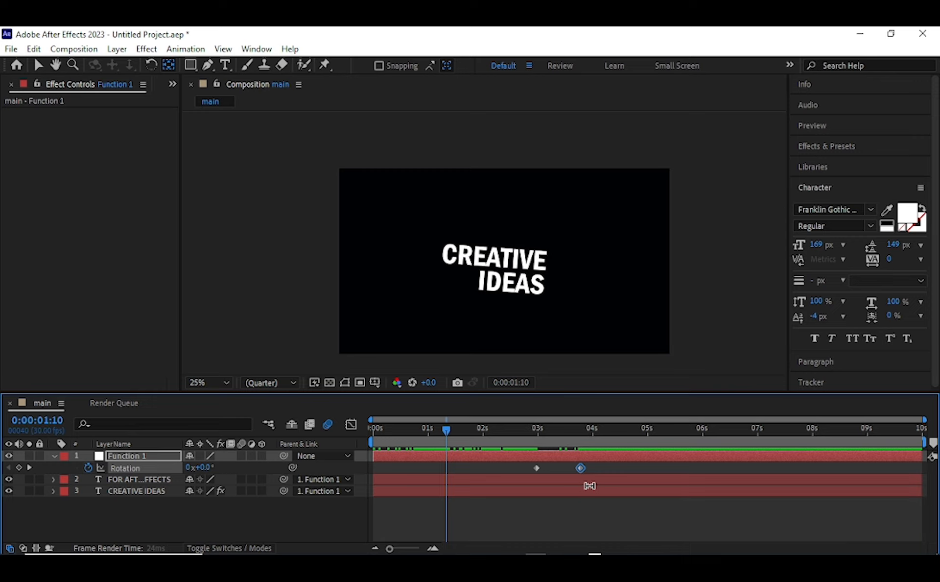
key("space")
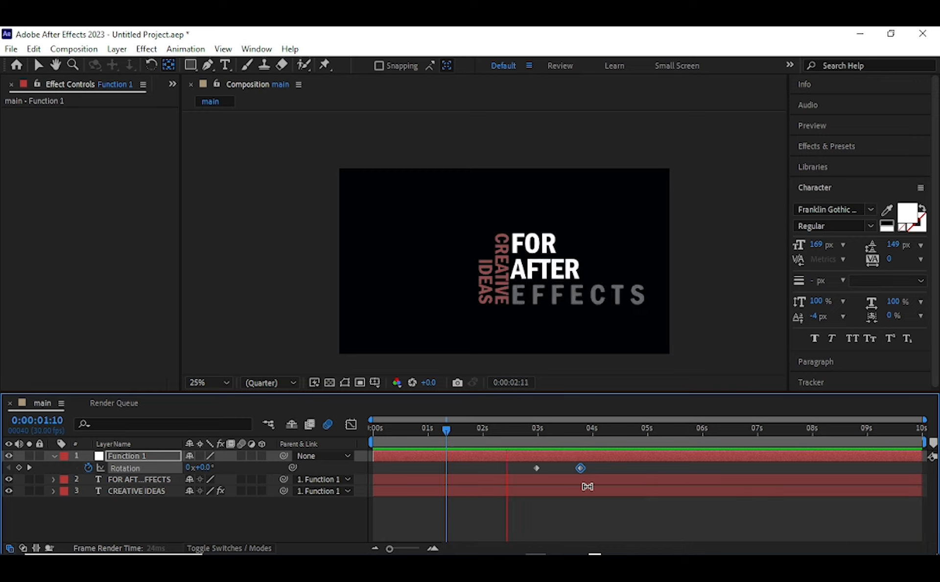
key("space")
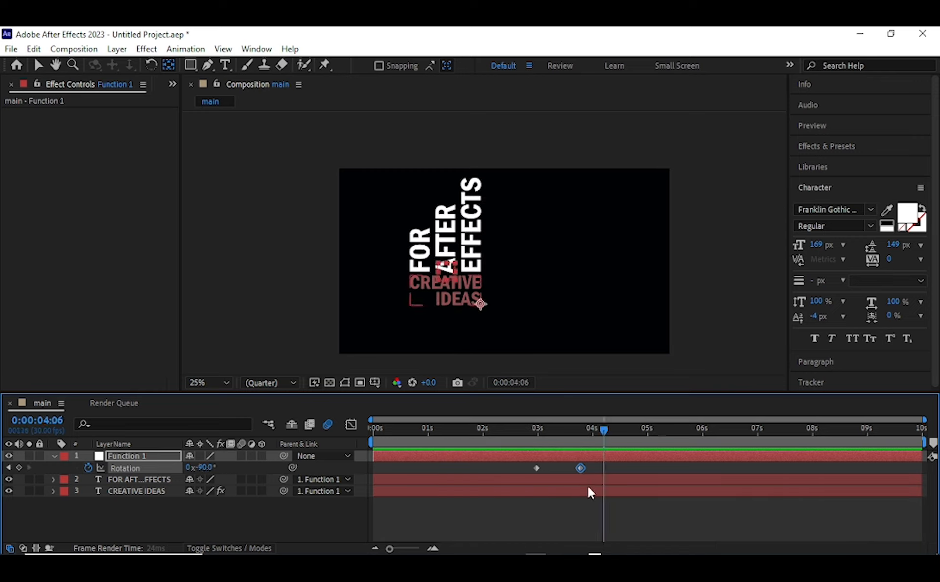
left_click_drag(606, 430, 340, 432)
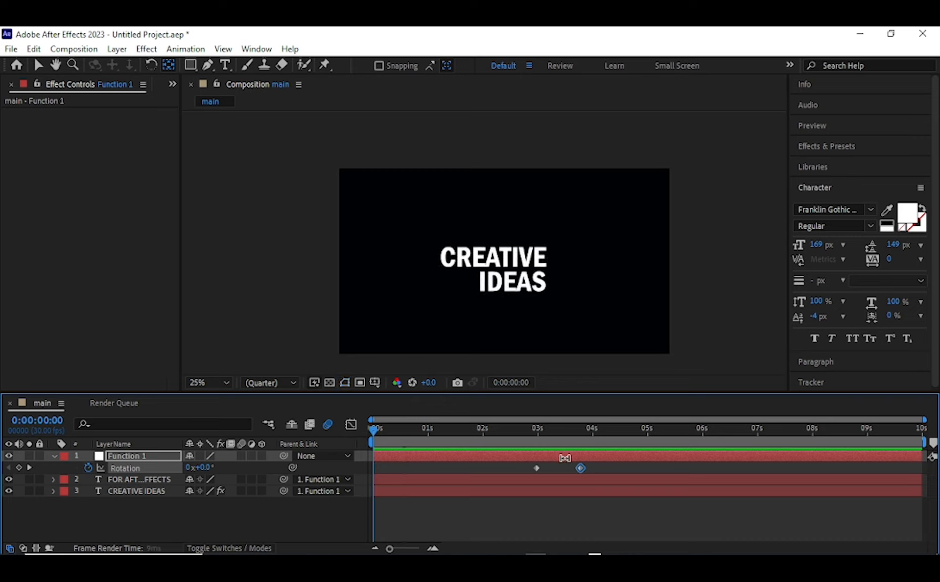
key("space")
left_click_drag(501, 436, 329, 434)
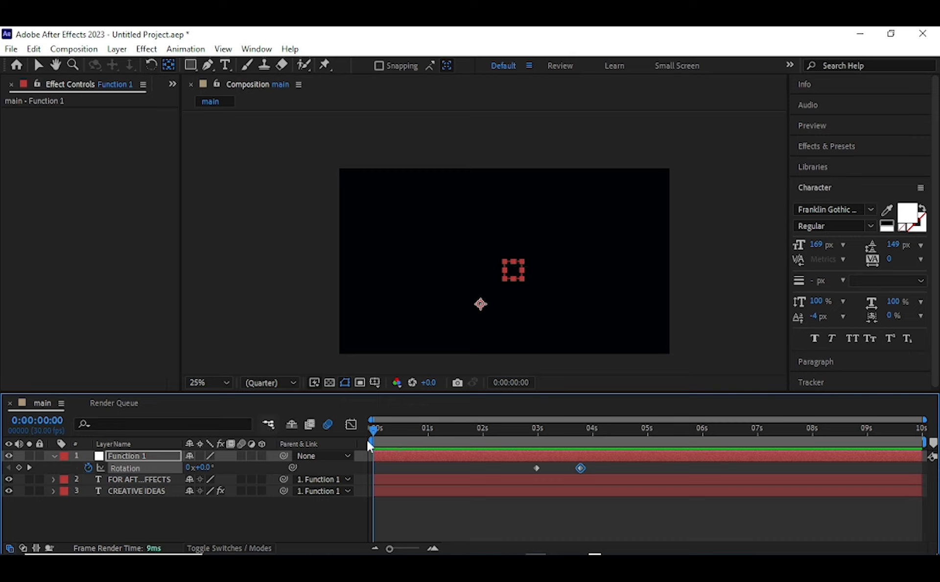
key("space")
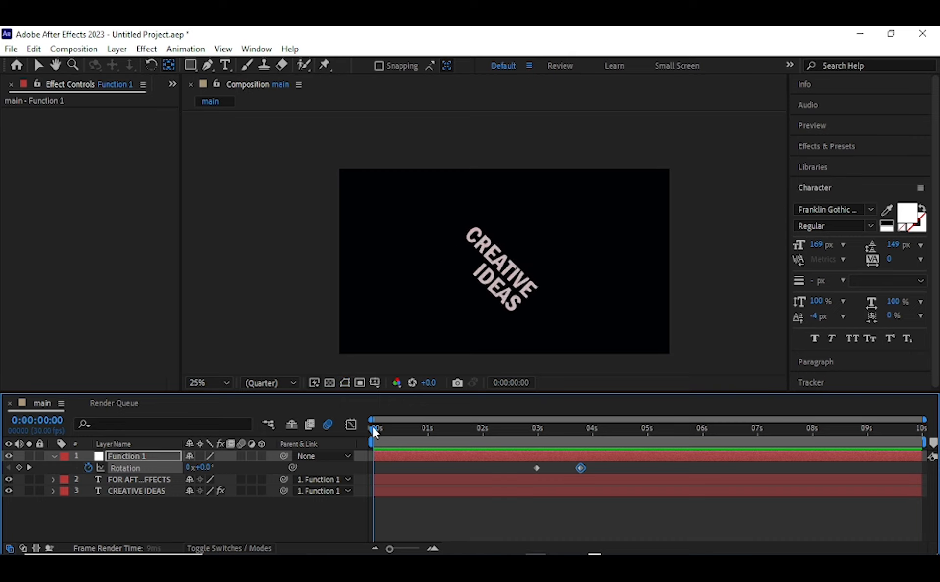
Shift the CREATIVE IDEAS layer's Scale and Rotation keyframes earlier together so that they start at 0:00:01:03.
left_click_drag(474, 433, 436, 431)
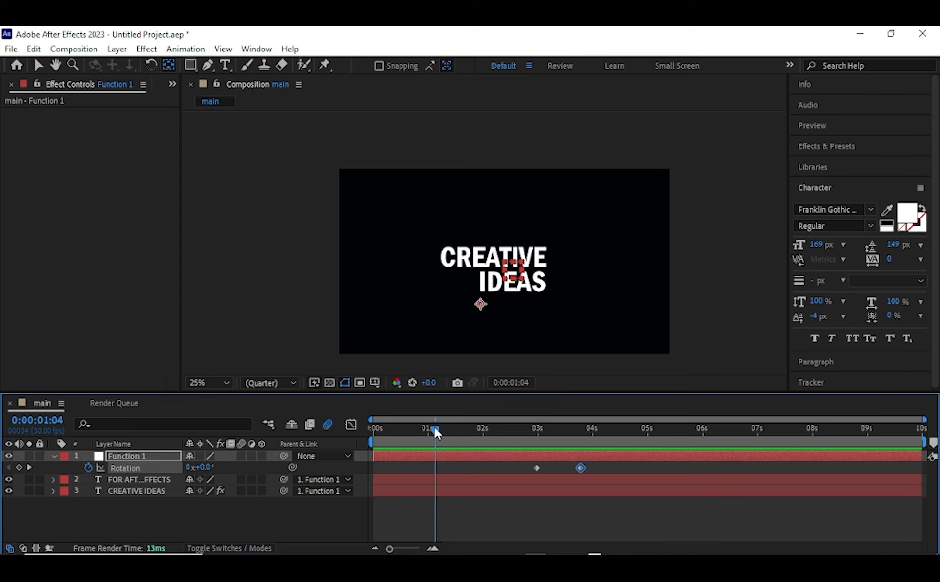
left_click(52, 491)
scroll(109, 512, "down", 2)
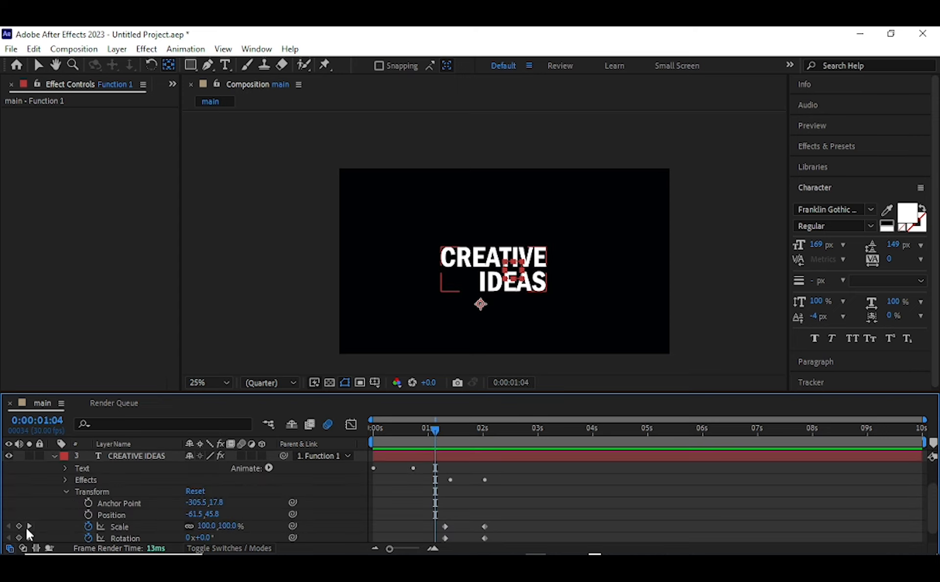
scroll(69, 529, "down", 1)
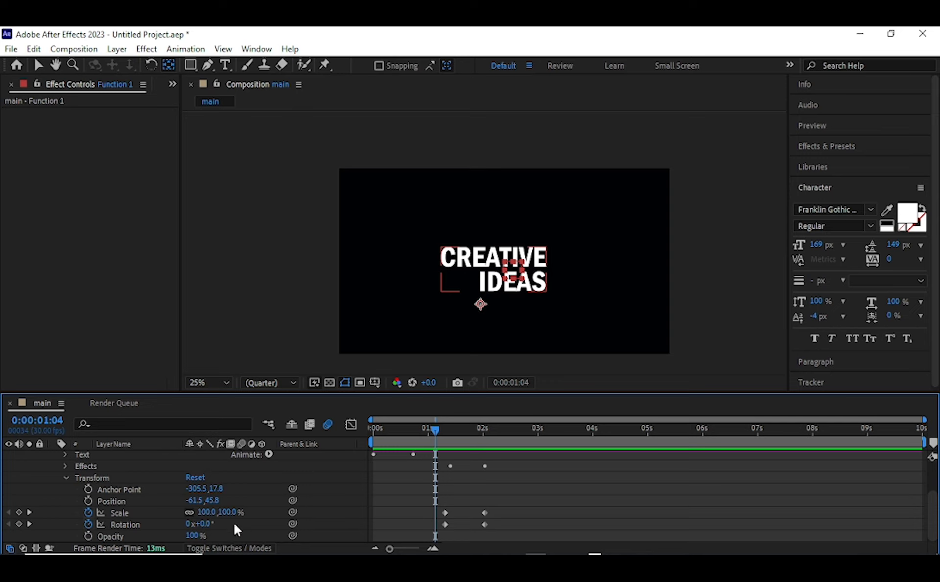
left_click_drag(492, 529, 434, 511)
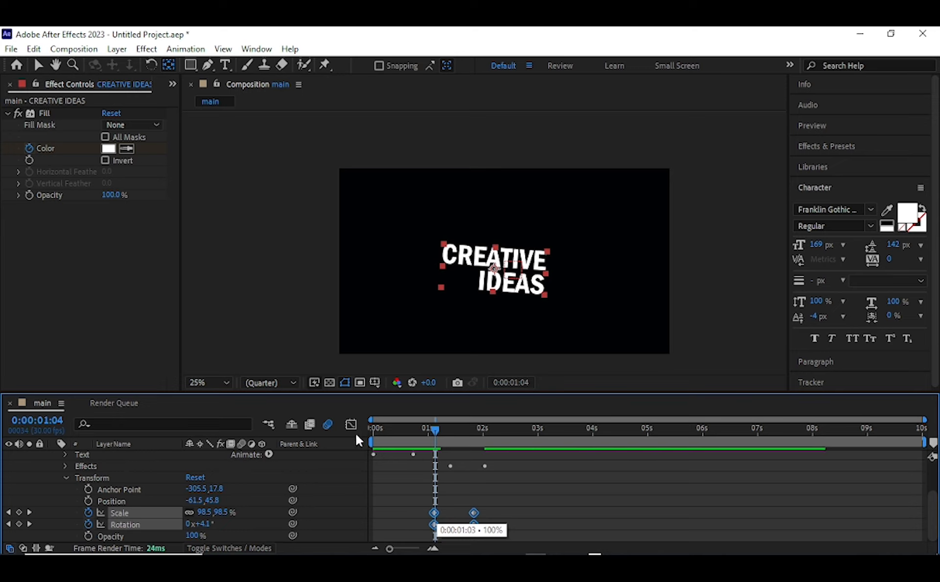
Replay the retimed animation from the start and scrub through the FOR AFTER EFFECTS reveal before the null's rotation.
key("Home")
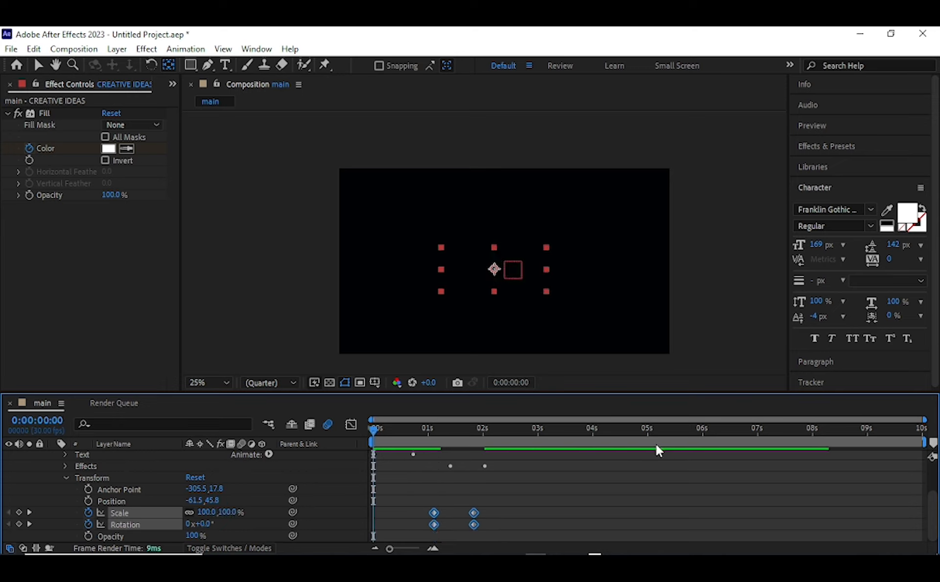
key("space")
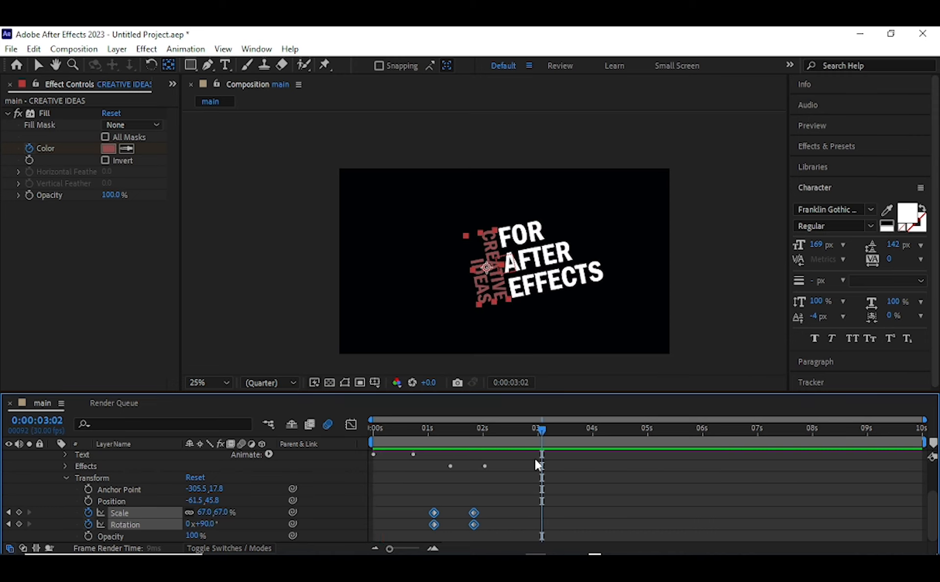
scroll(17, 470, "up", 3)
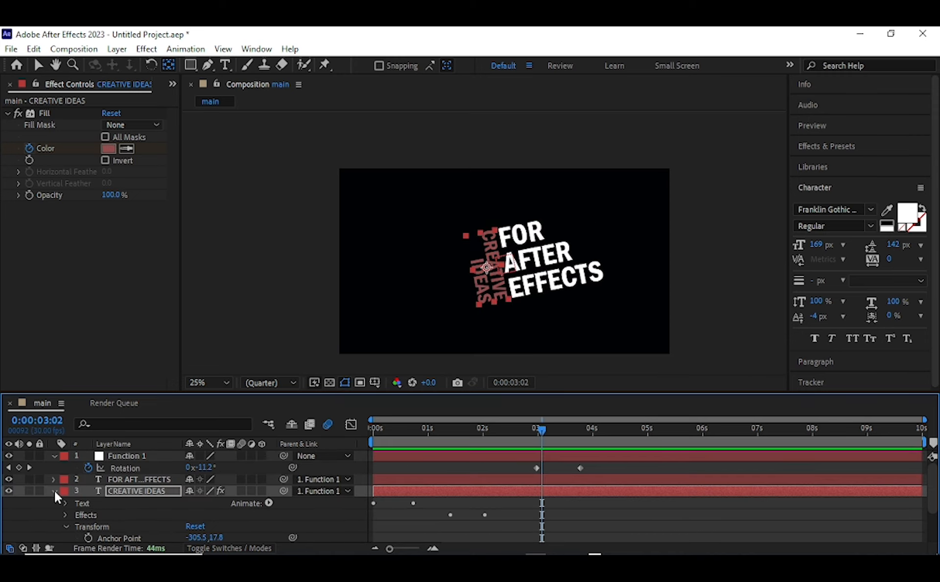
left_click(53, 490)
left_click(53, 479)
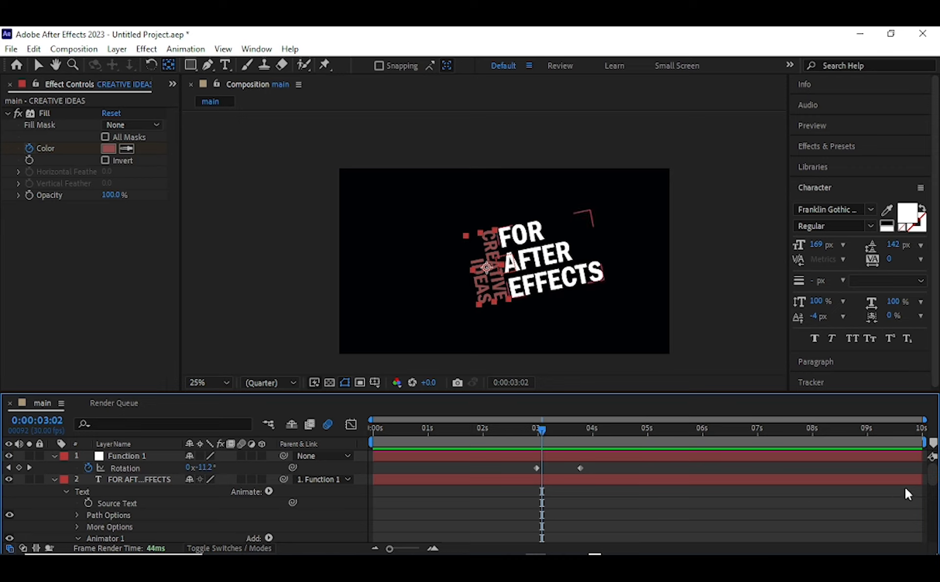
left_click_drag(538, 433, 518, 437)
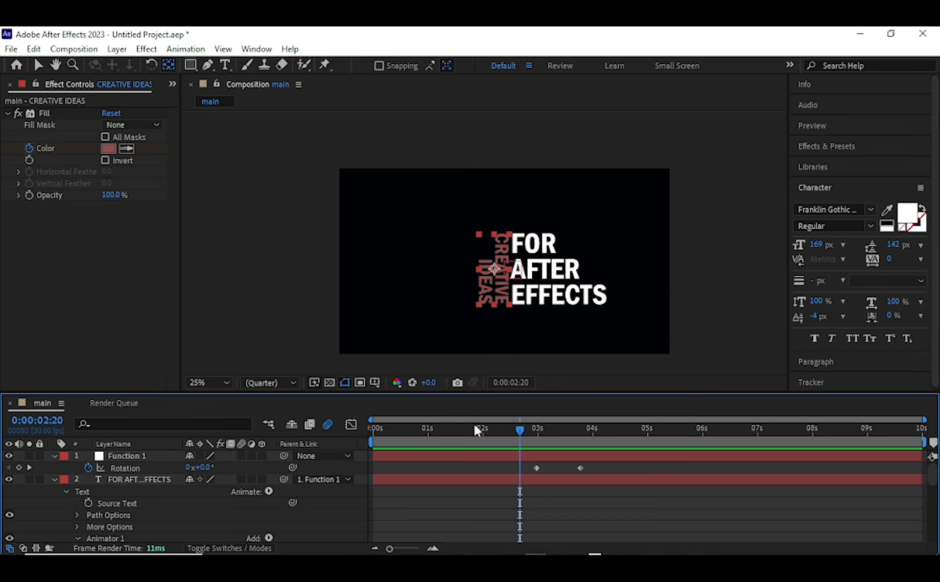
left_click(479, 428)
left_click(502, 438)
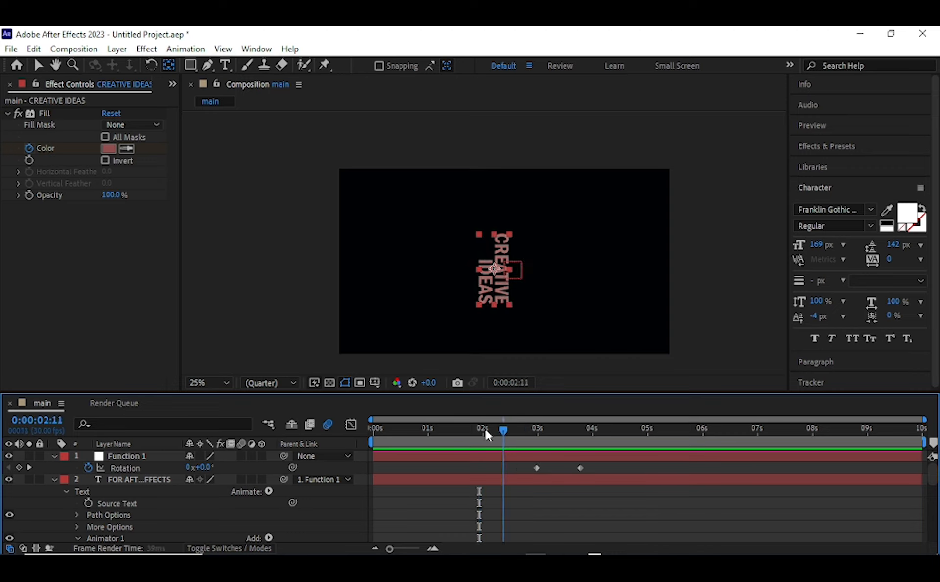
left_click_drag(511, 440, 525, 452)
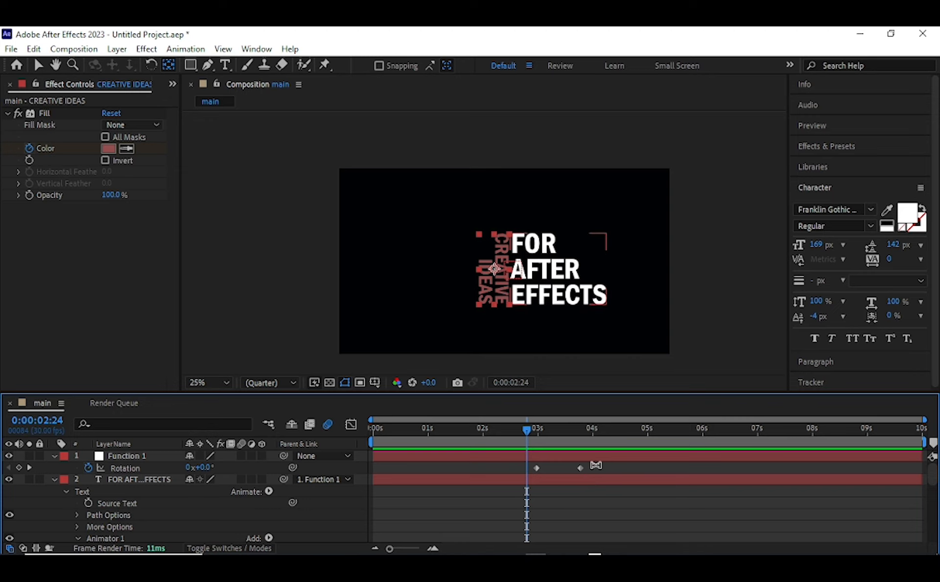
Shift both Function 1 Rotation keyframes earlier to start at 0:00:02:25, and apply Easy Ease to them.
left_click_drag(527, 428, 529, 427)
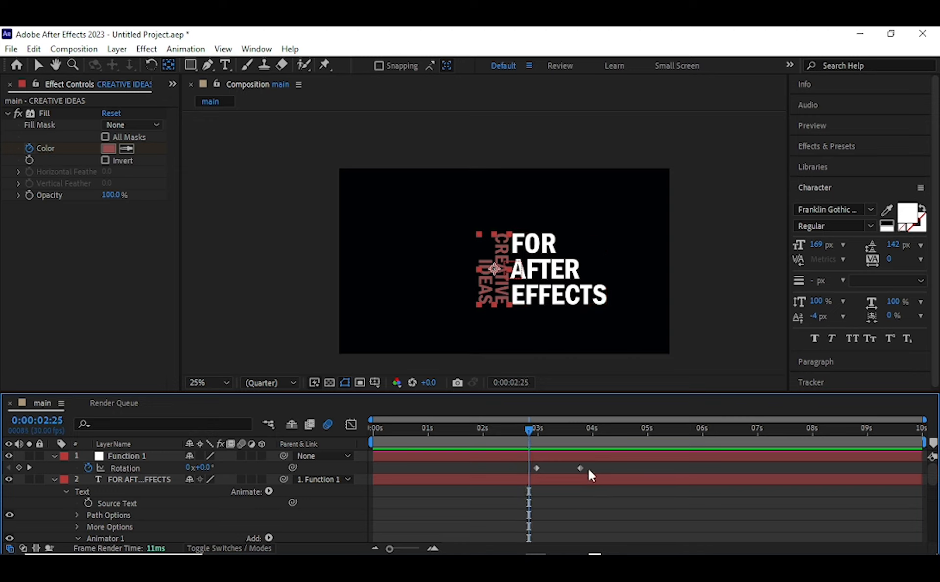
left_click(529, 468)
left_click(542, 469)
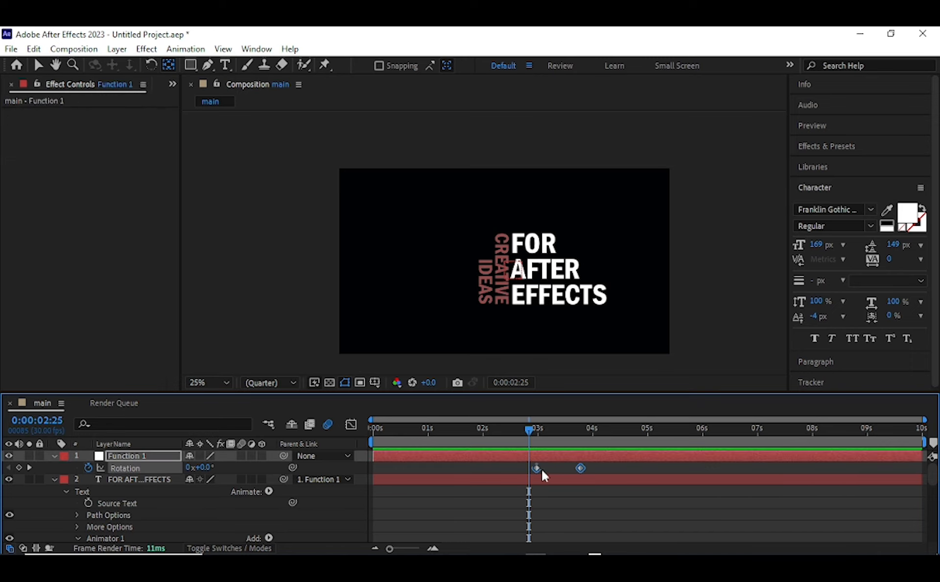
left_click_drag(610, 464, 531, 471)
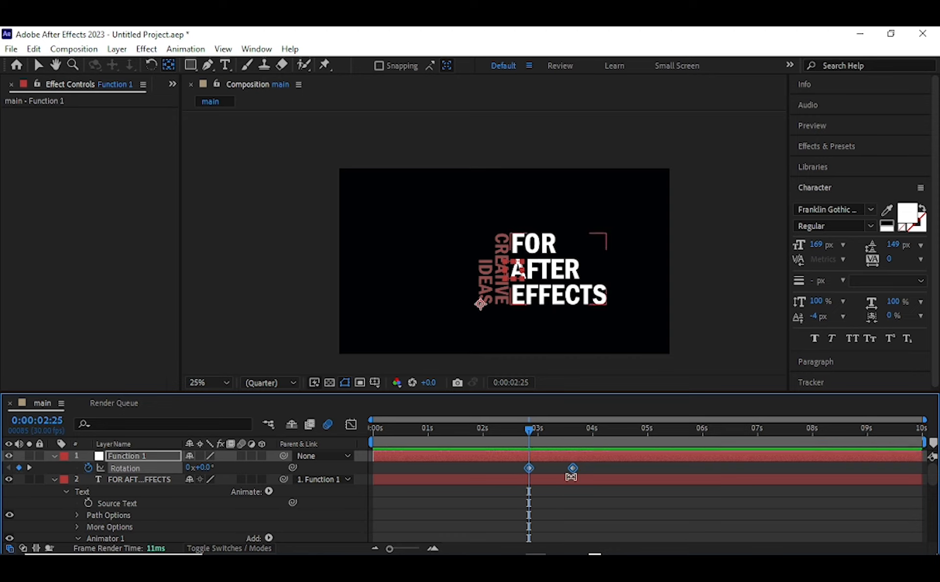
key("F9")
At 0:00:03:19, move the null and both title texts together slightly down and to the right within the frame.
left_click_drag(530, 430, 574, 439)
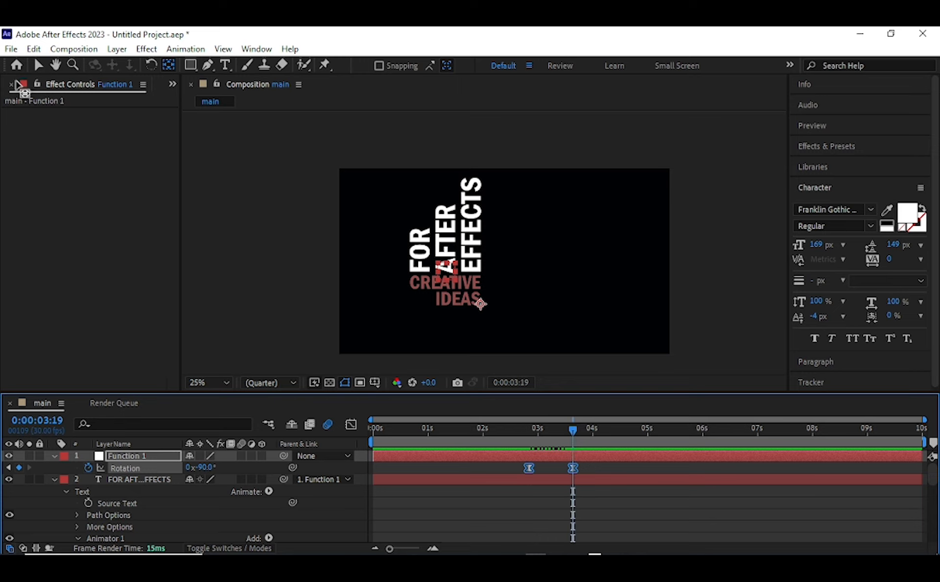
left_click(37, 65)
left_click_drag(410, 175, 509, 316)
left_click_drag(452, 251, 458, 271)
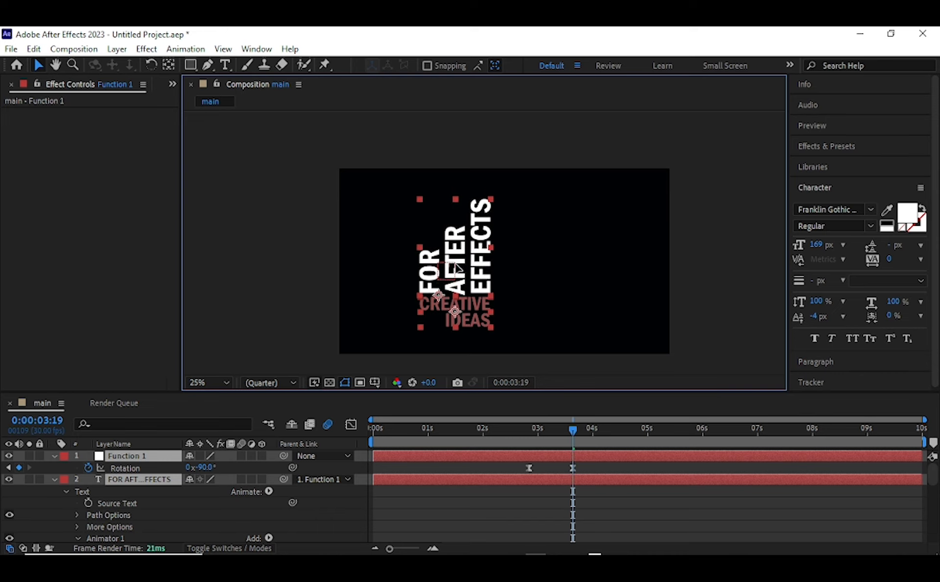
left_click(483, 284)
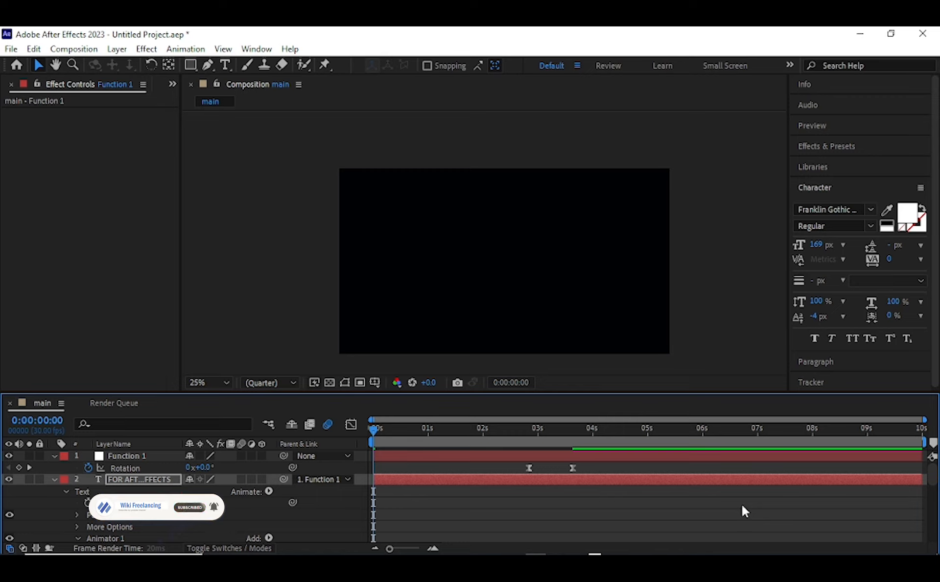
Preview the repositioned title animation from 0:00:00:00 and scrub back through the null's eased rotation.
key("space")
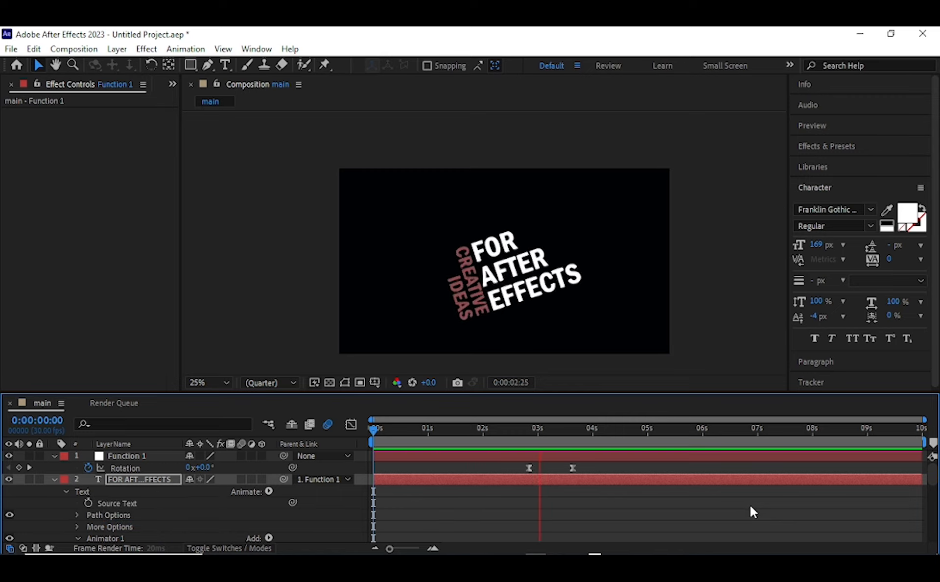
key("space")
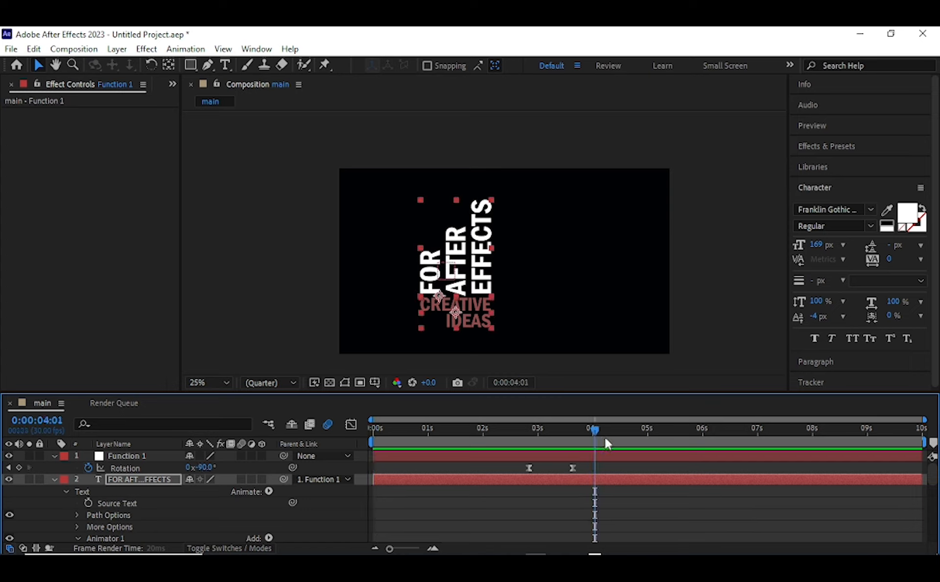
left_click_drag(595, 430, 490, 435)
At 0:00:03:28, add the EARN MONEY WIKI EDITING FREELANCE text layer and place it just right of the vertical EFFECTS.
left_click_drag(538, 453, 589, 461)
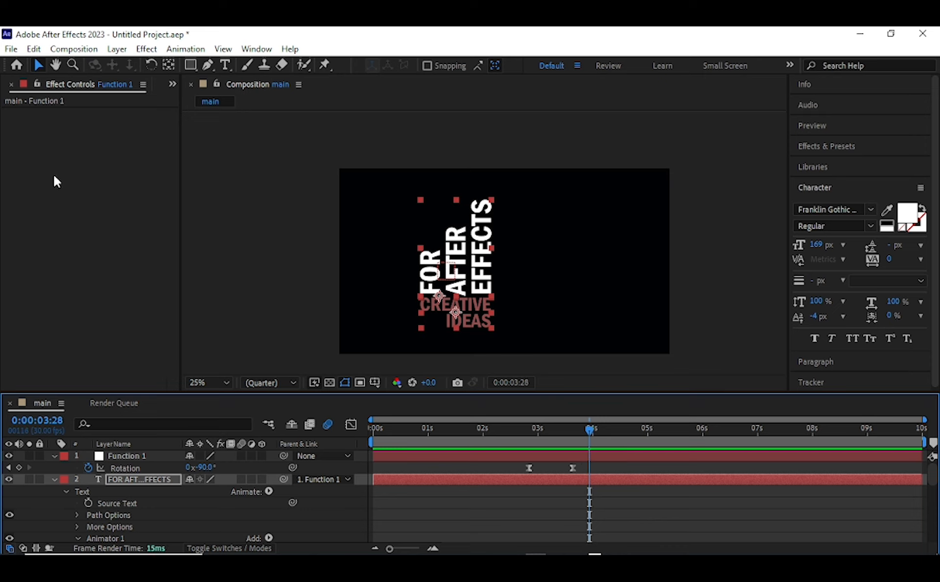
key("ctrl+v")
left_click_drag(543, 254, 540, 255)
key("period")
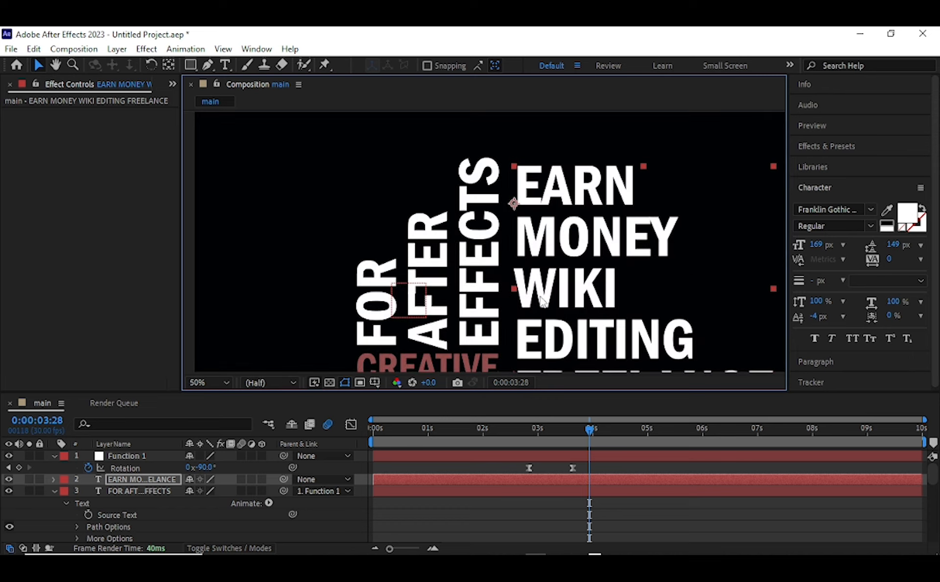
Examine how the EARN MONEY WIKI EDITING FREELANCE block lines up beside the rotated titles, and deselect the layer.
key("comma")
key("comma")
key("comma")
key("comma")
key("period")
key("period")
key("period")
key("period")
key("comma")
key("comma")
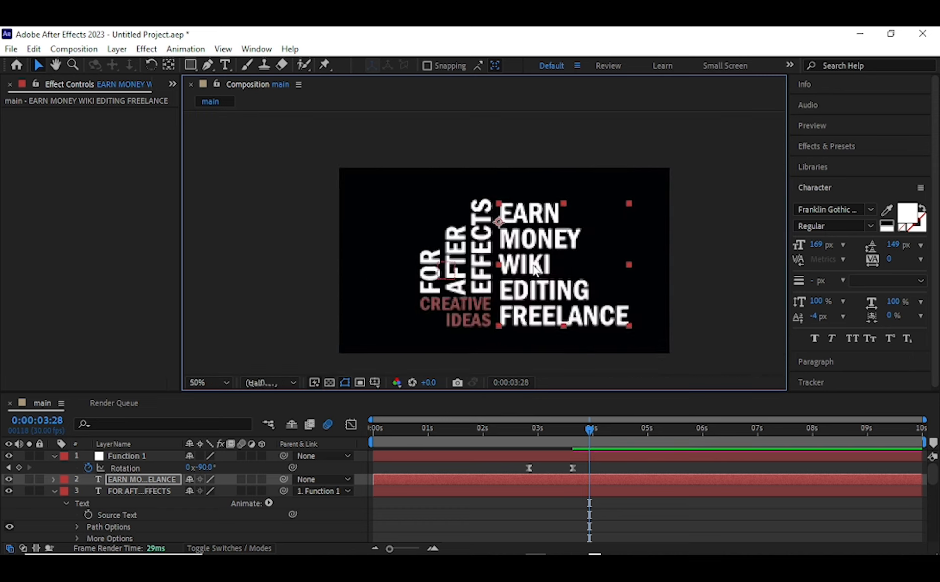
key("F2")
At 0:00:03:16, move the EARN MONEY WIKI EDITING FREELANCE layer above Function 1 and collapse the other layers' properties.
left_click_drag(590, 429, 567, 435)
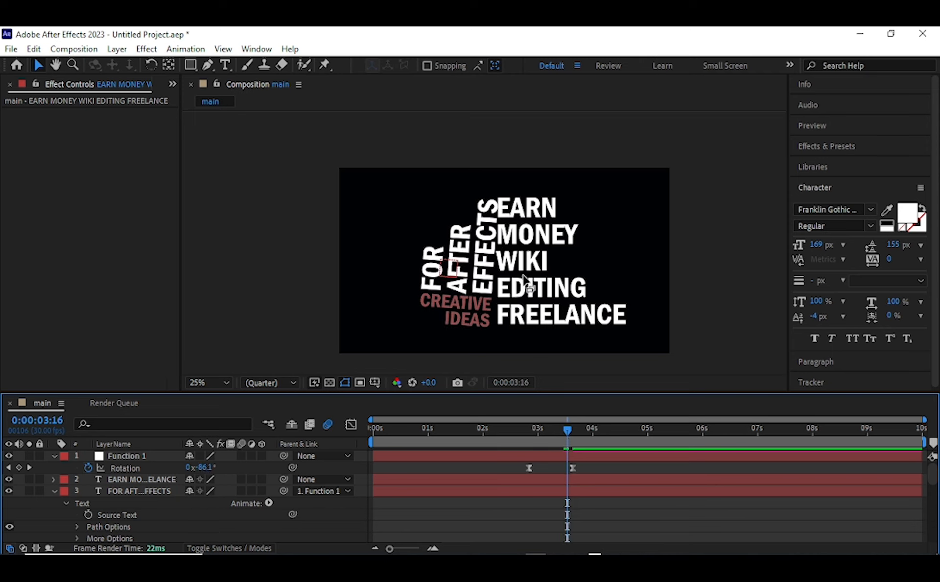
left_click(52, 490)
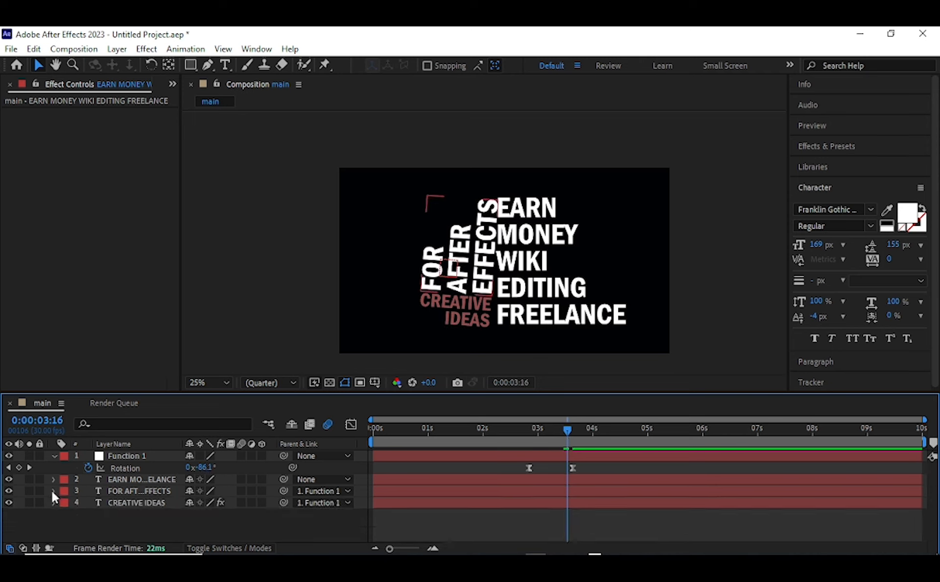
left_click_drag(128, 479, 123, 451)
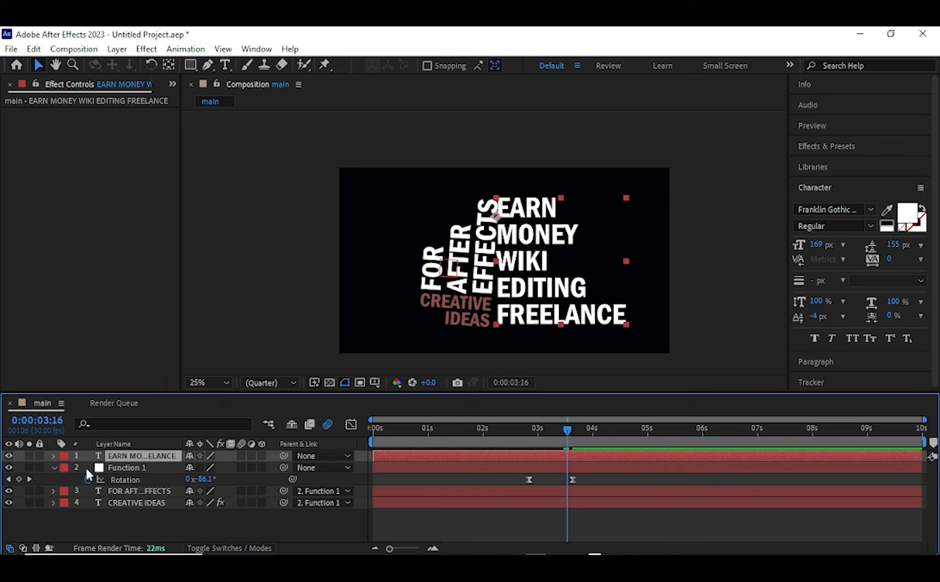
left_click(53, 467)
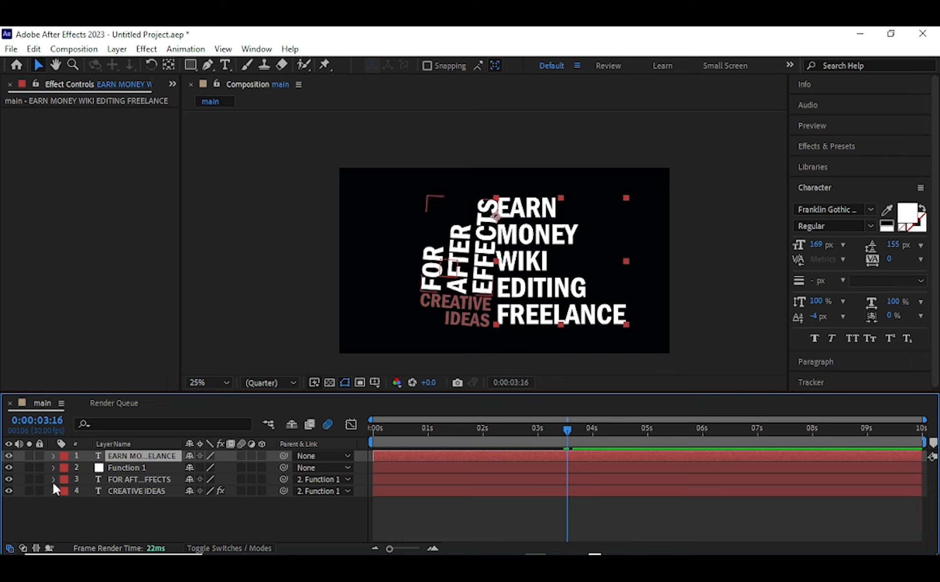
Add a Position text animator to the EARN MONEY WIKI EDITING FREELANCE layer and set it to 0.0, 168.0.
left_click(54, 456)
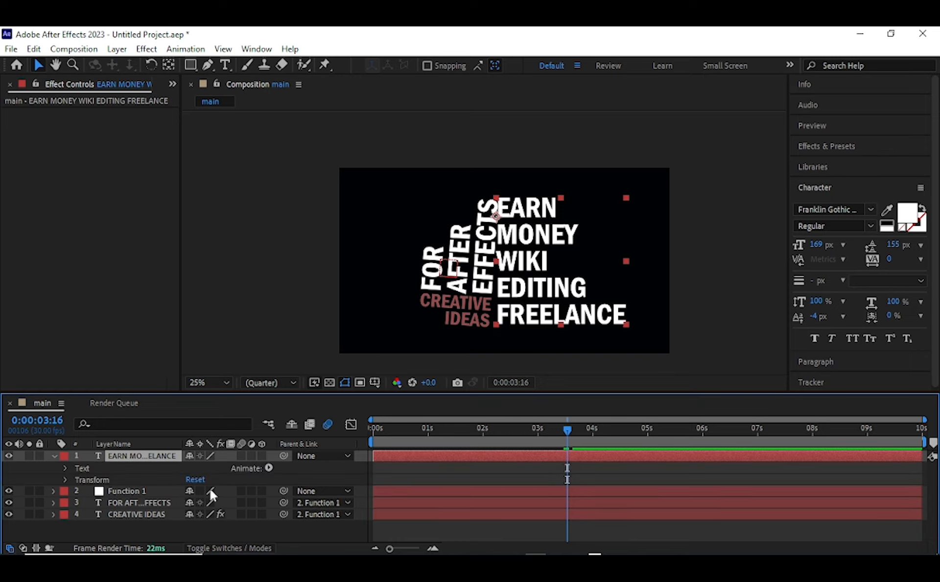
left_click(269, 467)
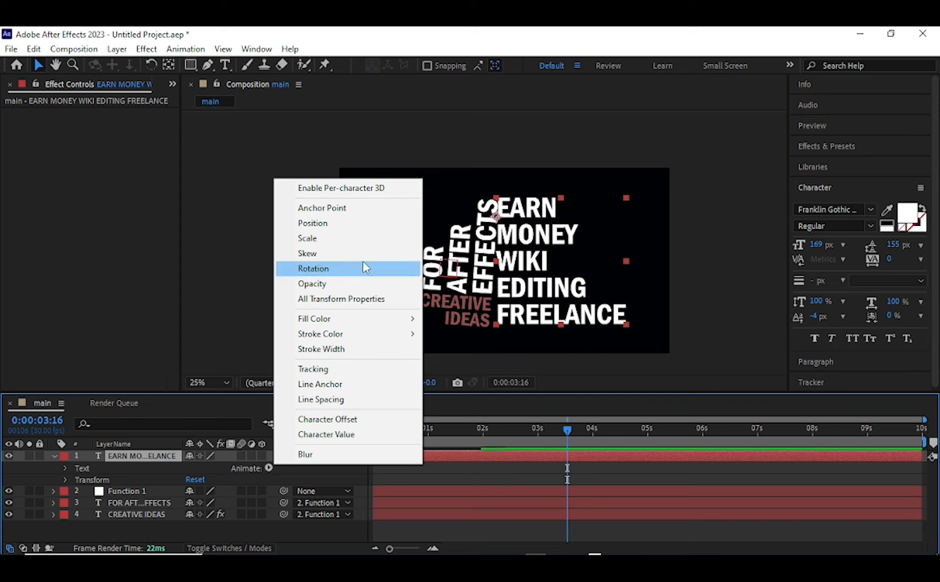
left_click(349, 233)
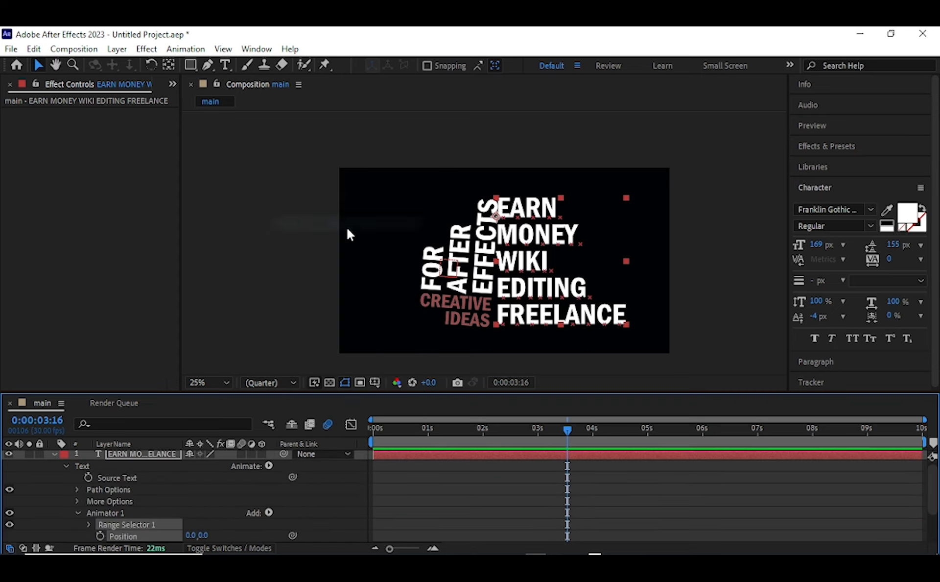
left_click_drag(201, 535, 312, 545)
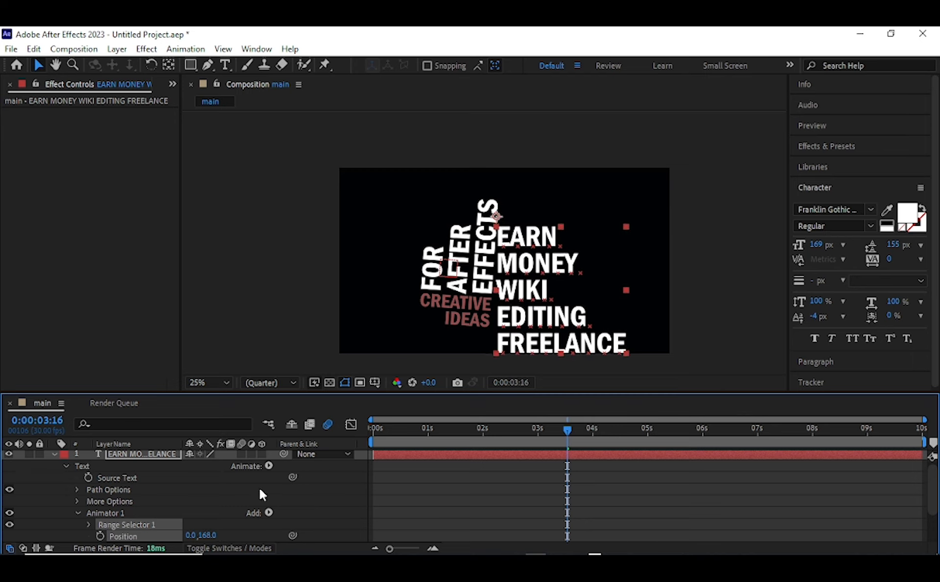
Add an Opacity property to Animator 1 and set it to 0%.
left_click(269, 512)
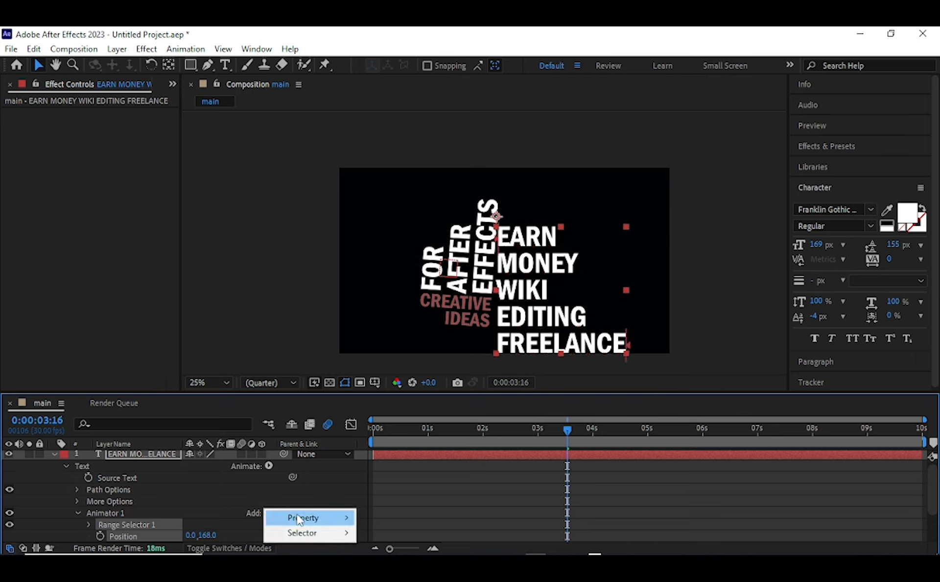
mouse_move(299, 517)
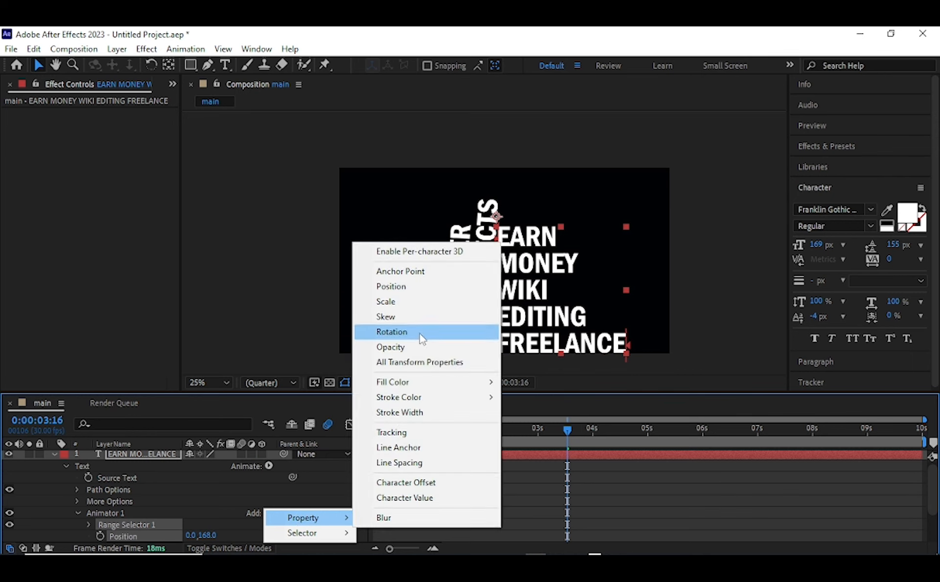
left_click(420, 346)
left_click(195, 535)
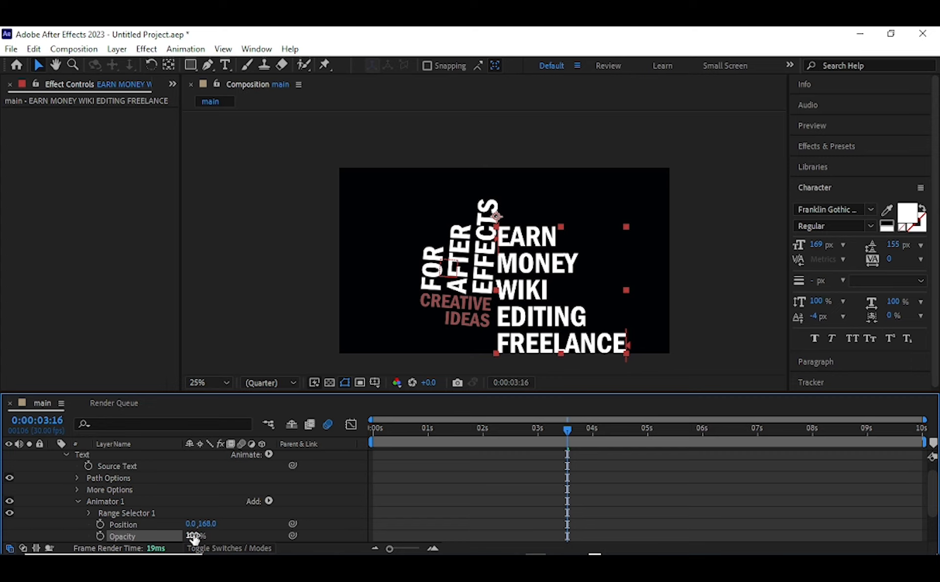
type("0")
key("Return")
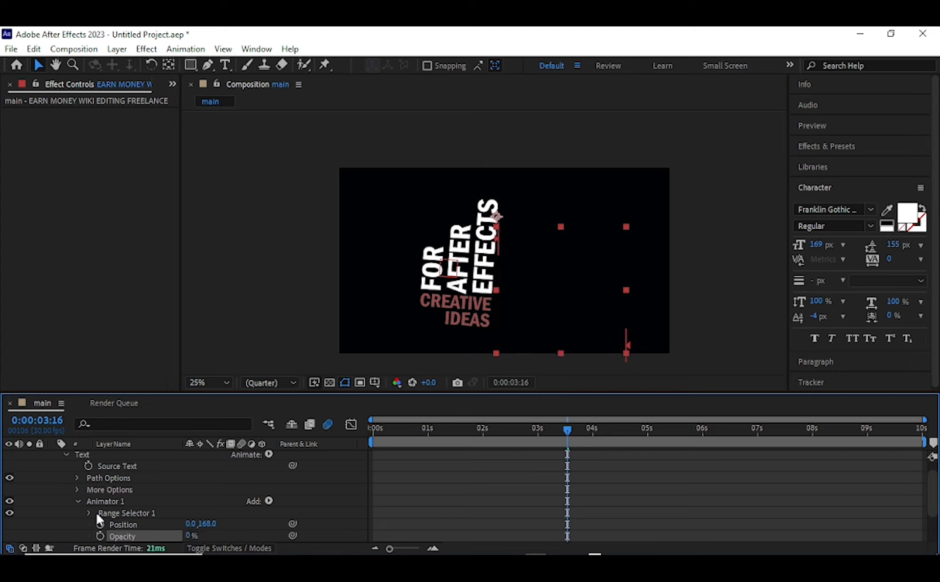
Keyframe Range Selector 1's Start from 0% at 0:00:03:16 to 100% at 0:00:03:26.
left_click(88, 512)
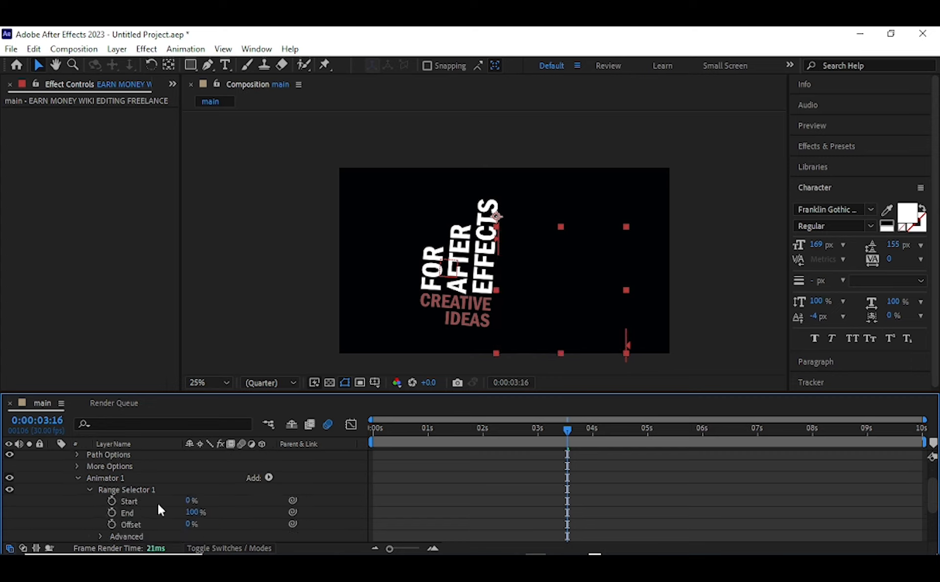
left_click(112, 500)
left_click_drag(568, 432, 588, 435)
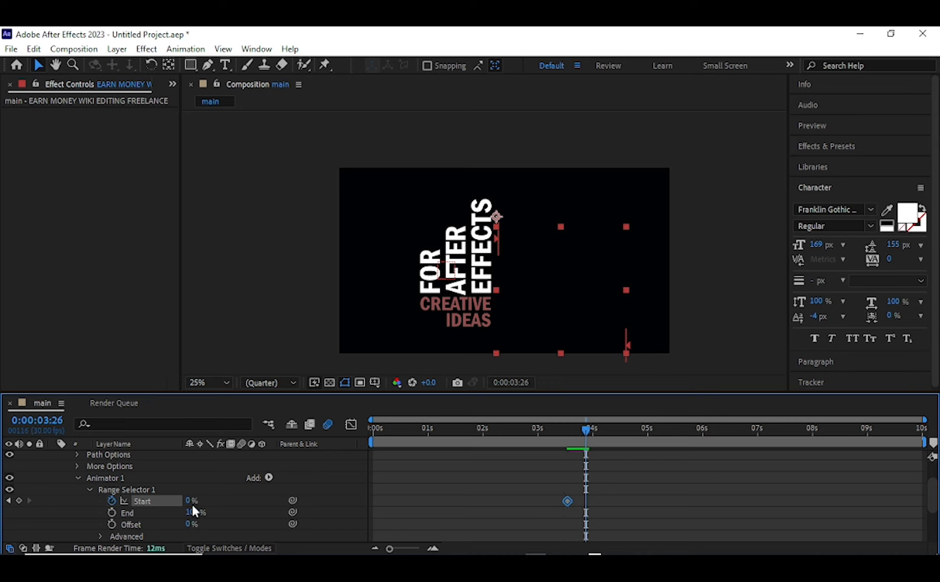
left_click_drag(190, 500, 370, 521)
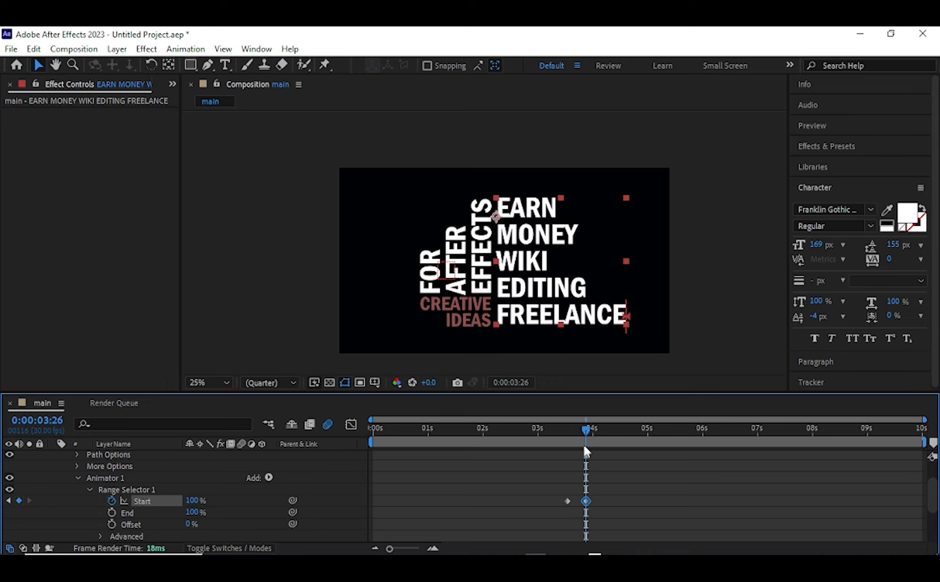
Move the 100% Start keyframe to 0:00:04:19, apply Easy Ease to it, and preview the text reveal.
left_click(556, 429)
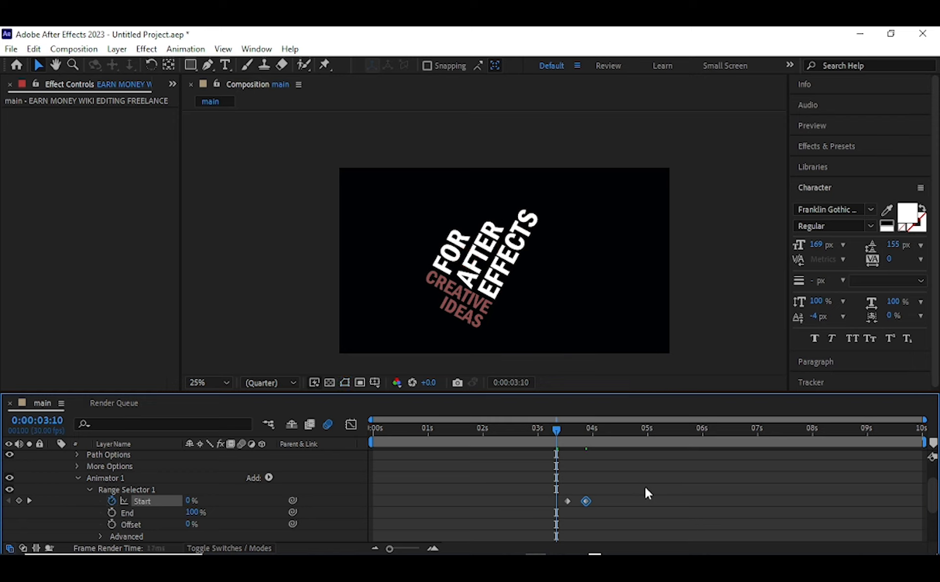
key("space")
left_click_drag(587, 504, 630, 506)
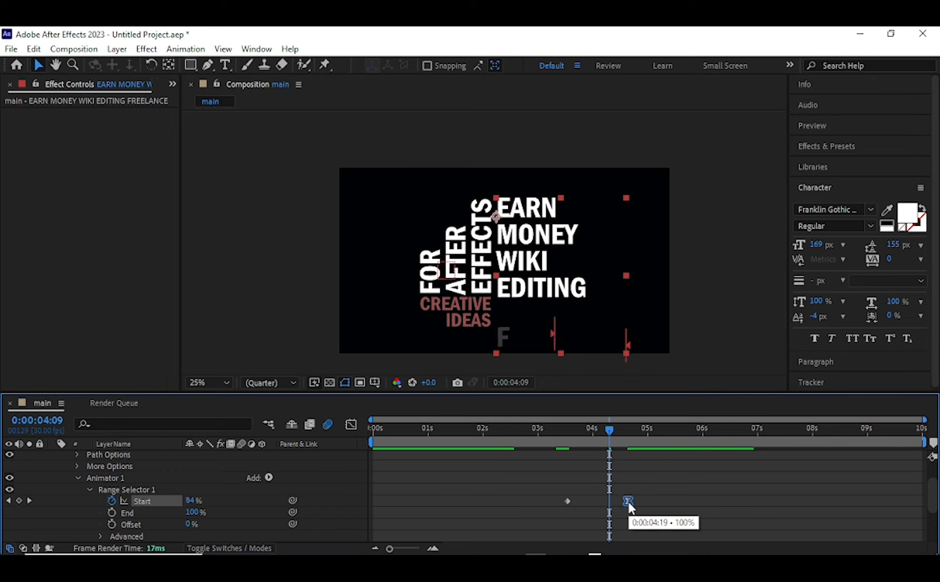
key("F9")
left_click_drag(610, 430, 536, 427)
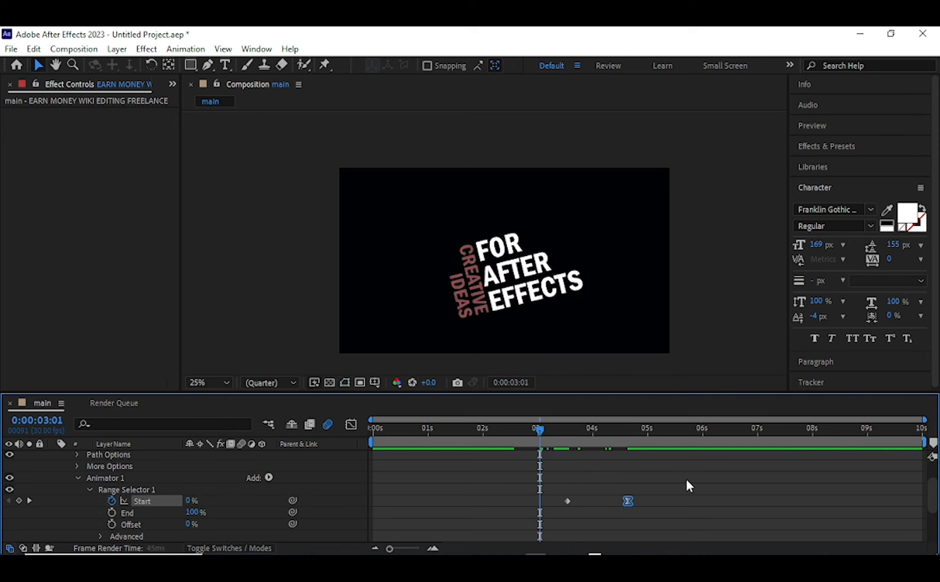
key("space")
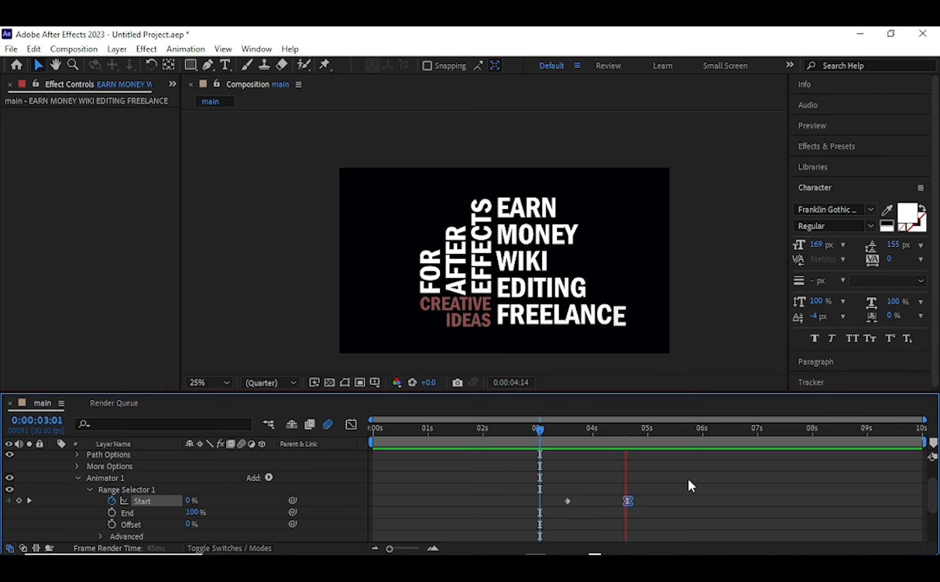
key("space")
Set Range Selector 1's advanced Based On option to Words and preview the animation from 0:00:01:15.
scroll(58, 516, "down", 1)
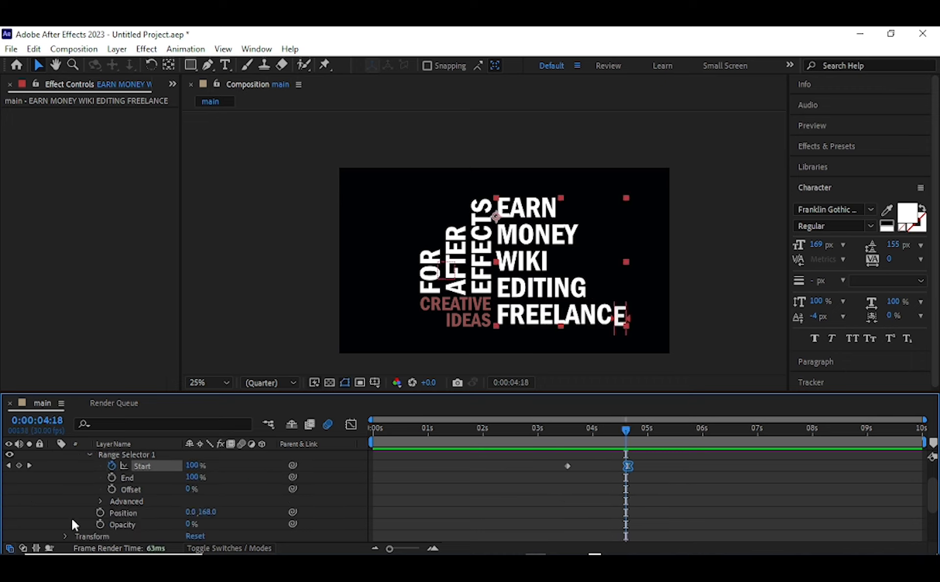
left_click(100, 501)
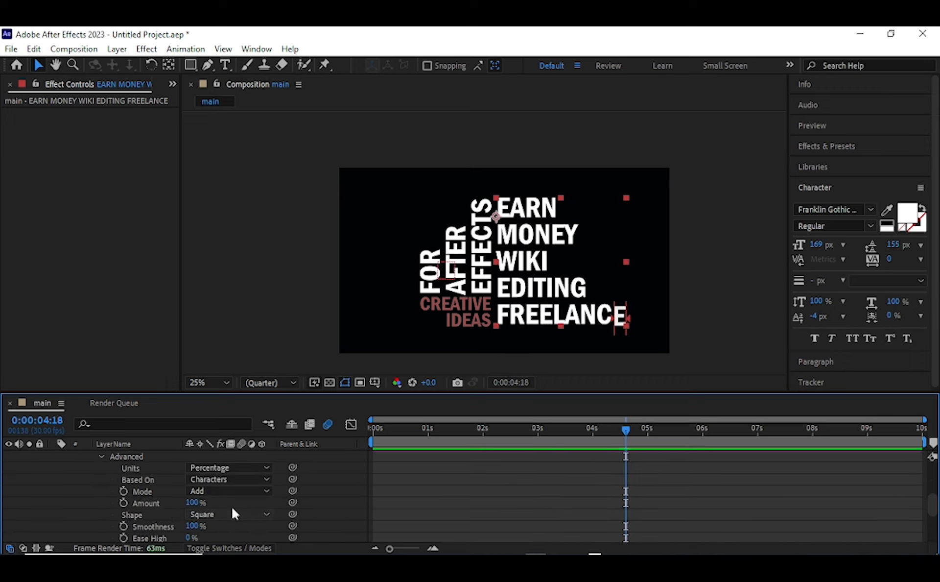
left_click(240, 479)
left_click(230, 523)
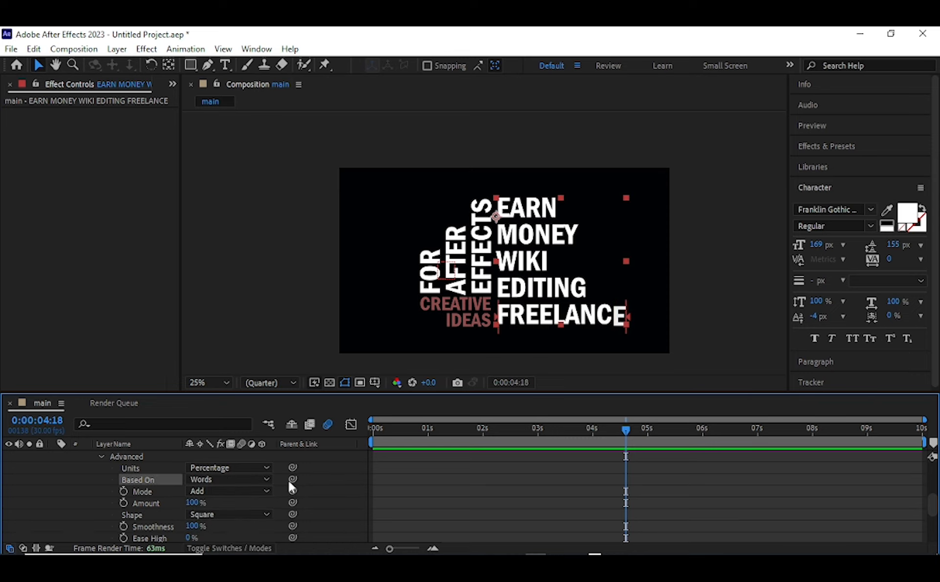
scroll(538, 460, "up", 1)
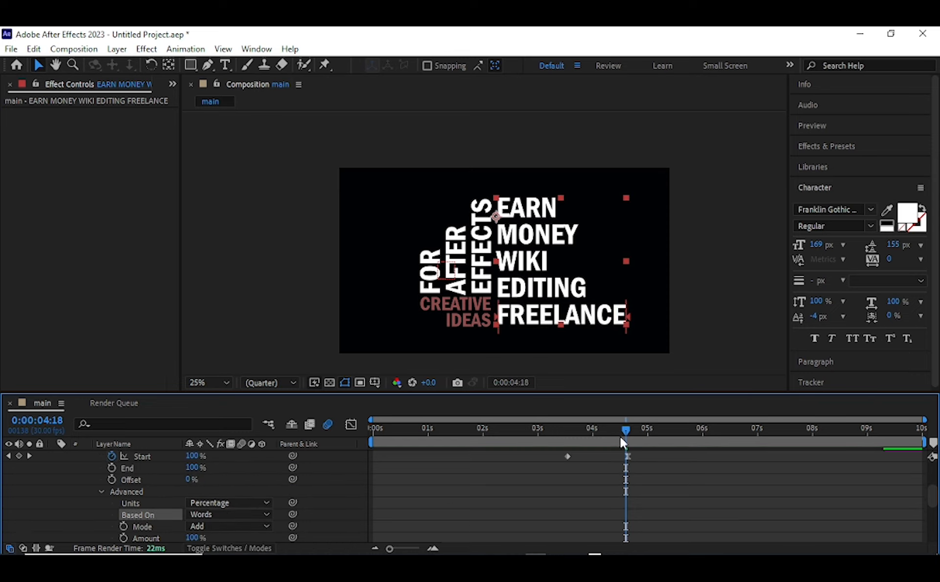
left_click_drag(627, 431, 456, 430)
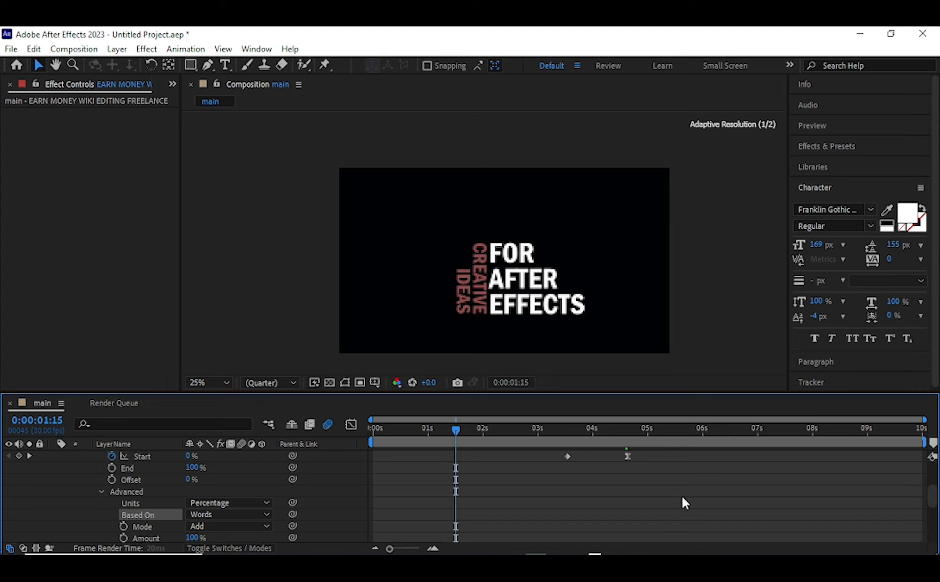
key("space")
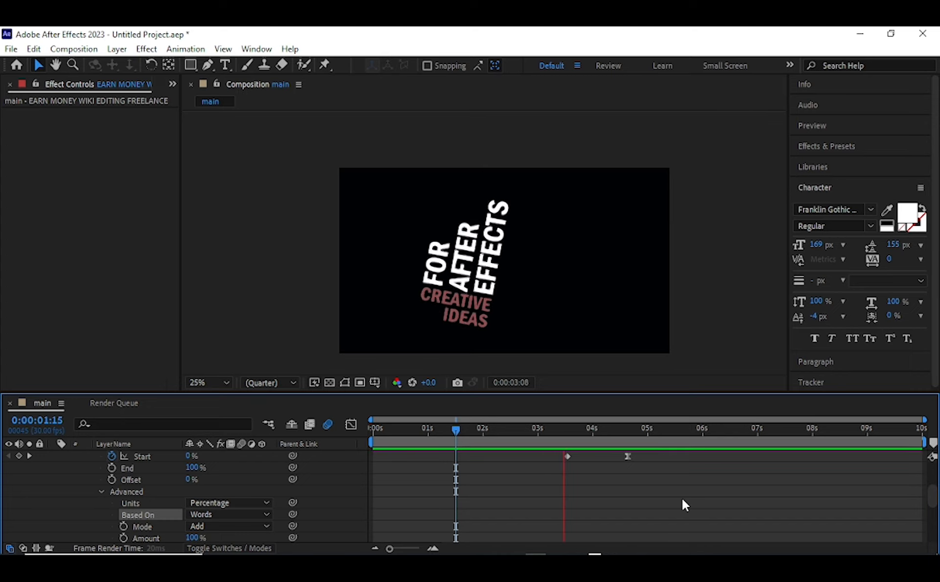
key("space")
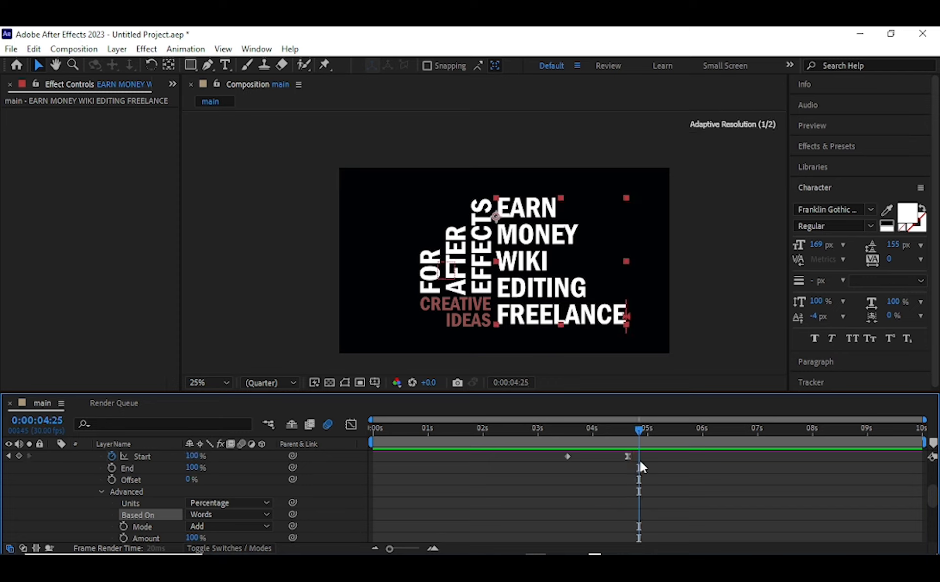
Shift both Start keyframes a few frames earlier together and preview the timing from 0:00:02:06.
left_click_drag(640, 437, 559, 445)
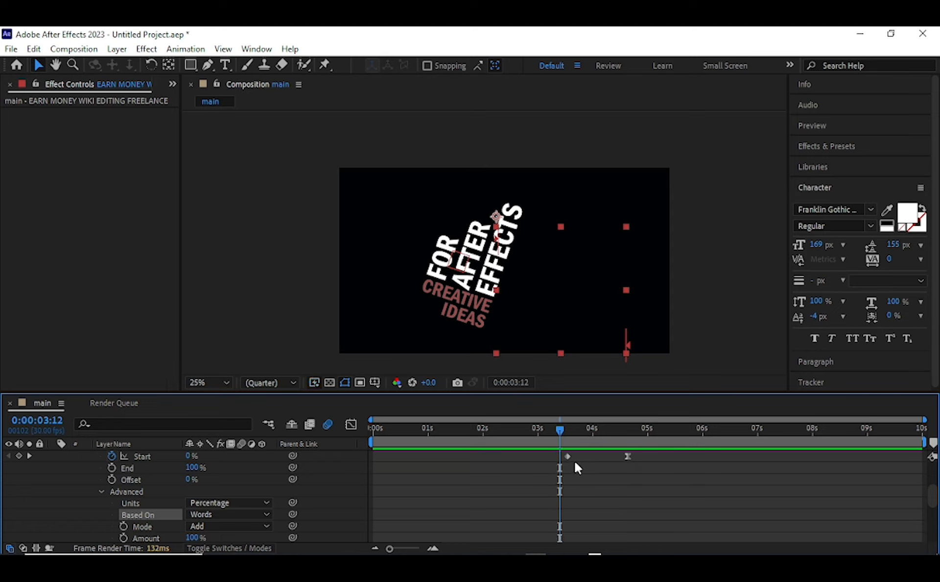
left_click(566, 456)
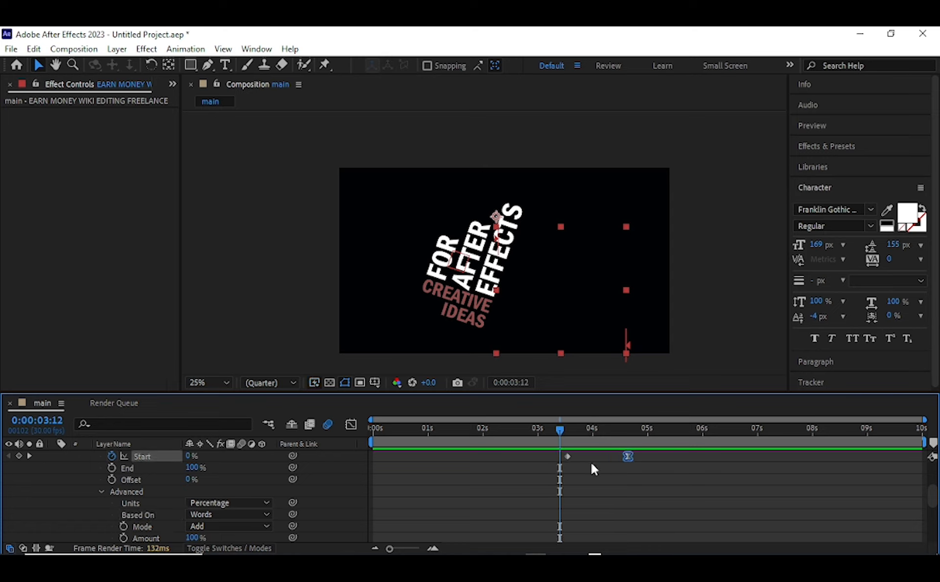
left_click(567, 455, "shift")
left_click_drag(567, 456, 561, 456)
left_click(494, 435)
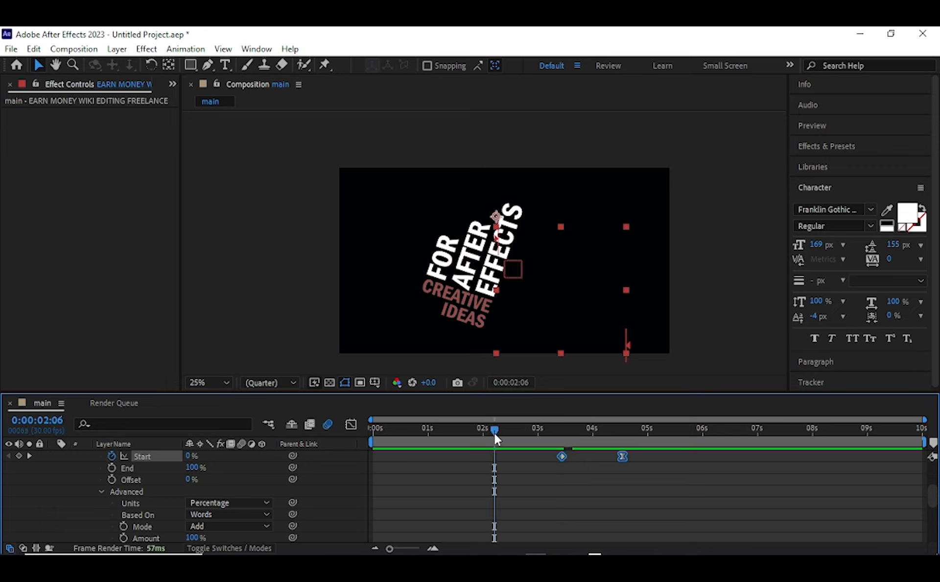
key("space")
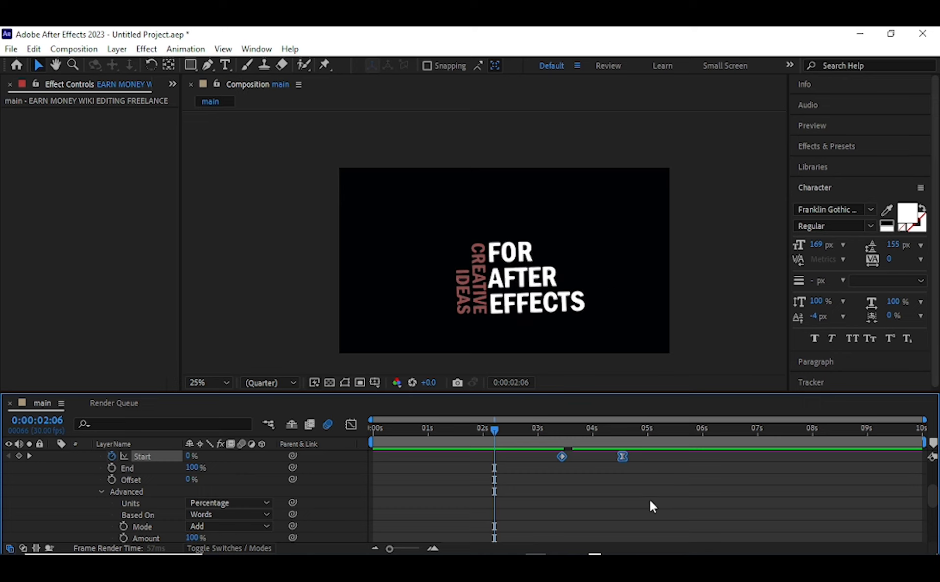
key("space")
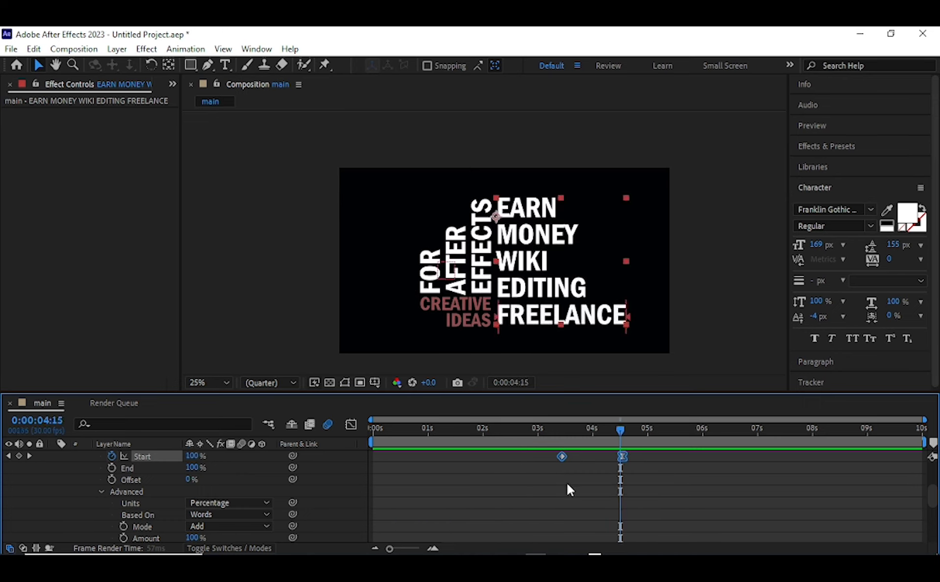
Move the current time to 0:00:02:28, near the start of the second rotation.
left_click_drag(620, 429, 537, 454)
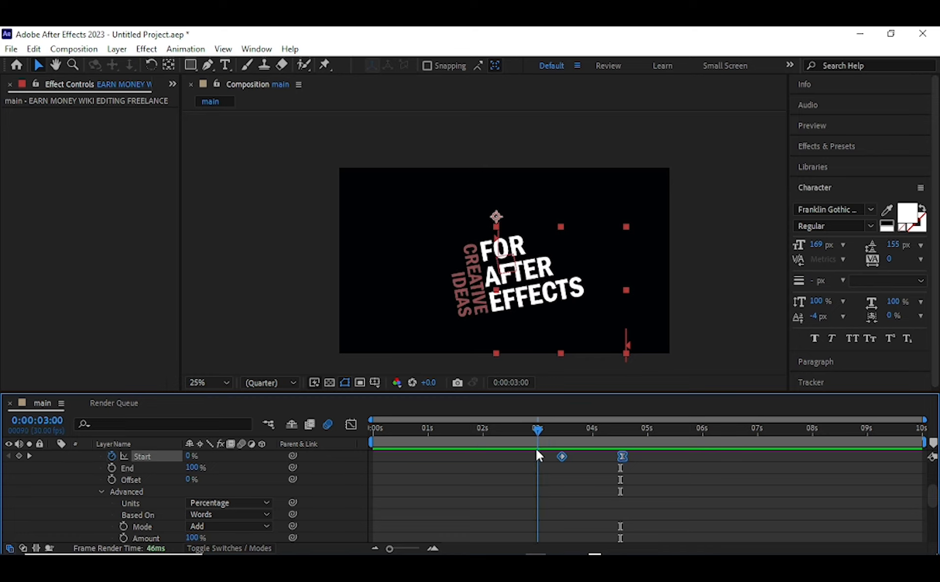
mouse_move(536, 451)
left_mouse_down()
mouse_move(562, 456)
mouse_move(537, 454)
left_mouse_up()
mouse_move(539, 427)
left_mouse_down()
mouse_move(524, 427)
mouse_move(536, 429)
left_mouse_up()
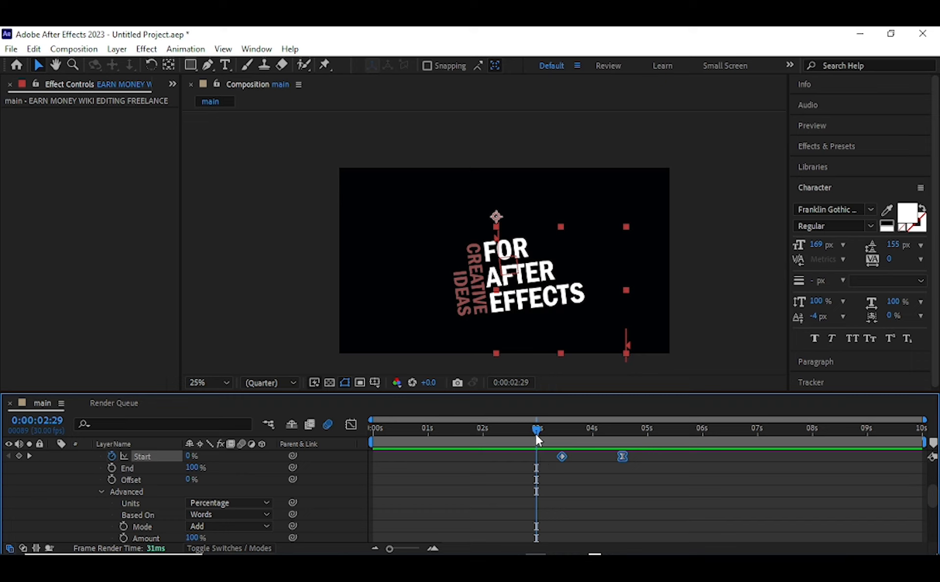
left_click(533, 429)
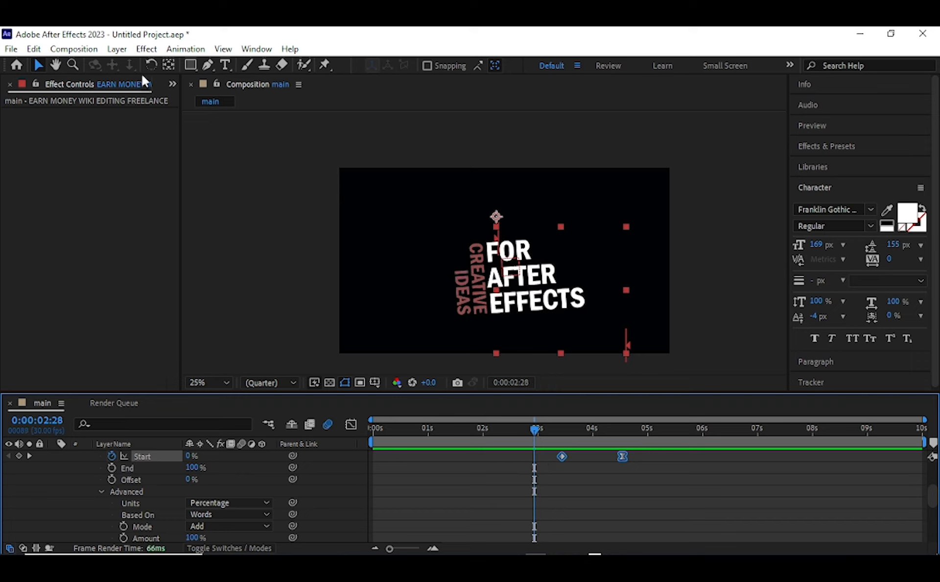
left_click(146, 49)
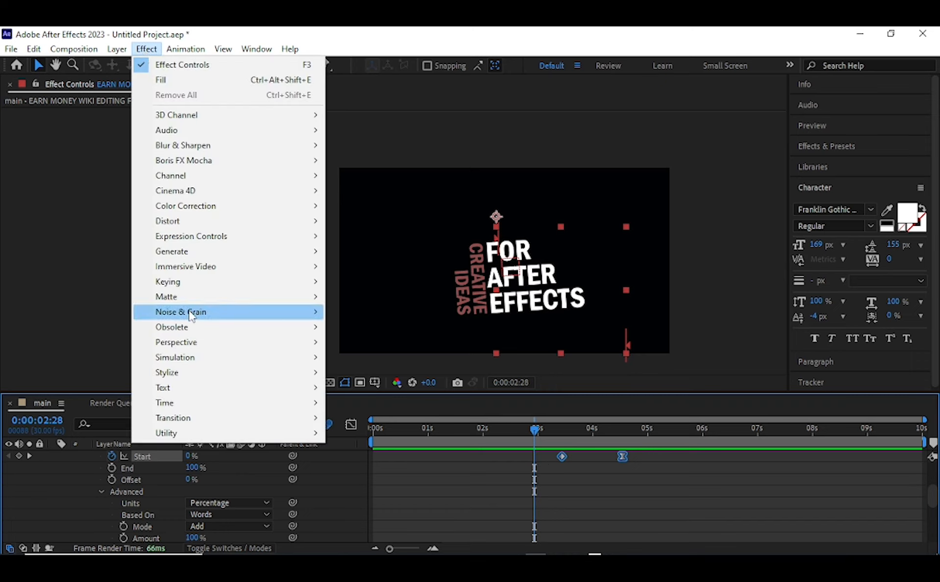
mouse_move(186, 252)
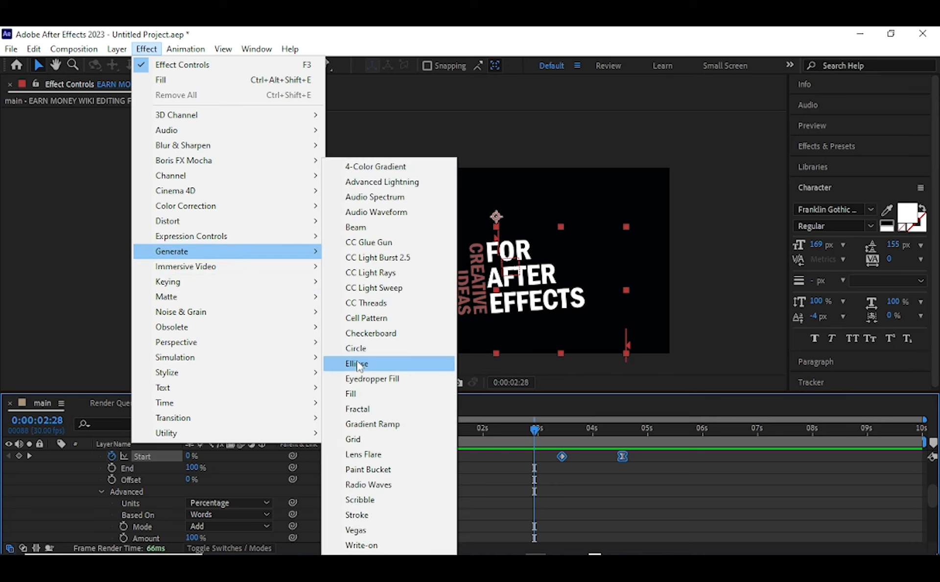
left_click(208, 39)
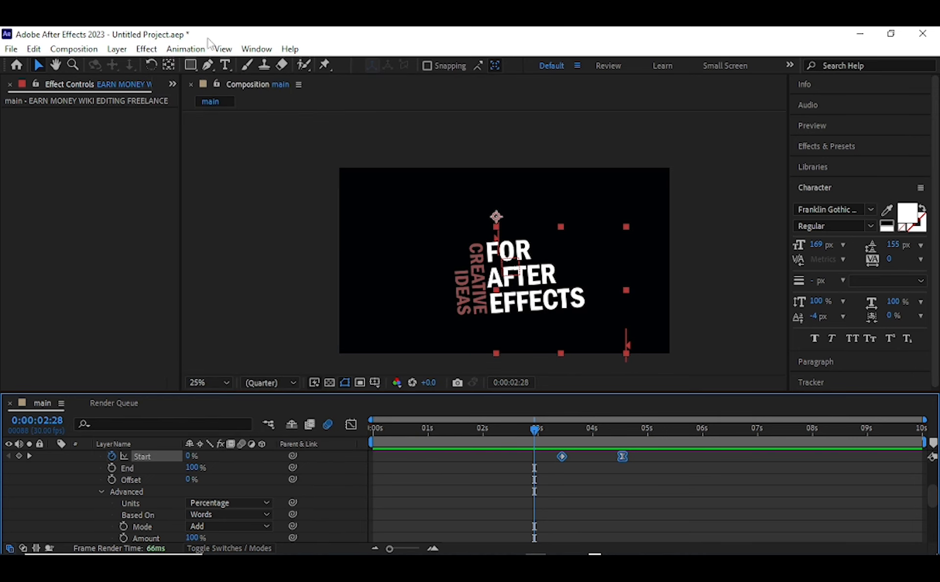
Collapse the EARN MONEY layer's properties and apply the Generate Fill effect to the FOR AFTER EFFECTS layer.
scroll(52, 468, "up", 3)
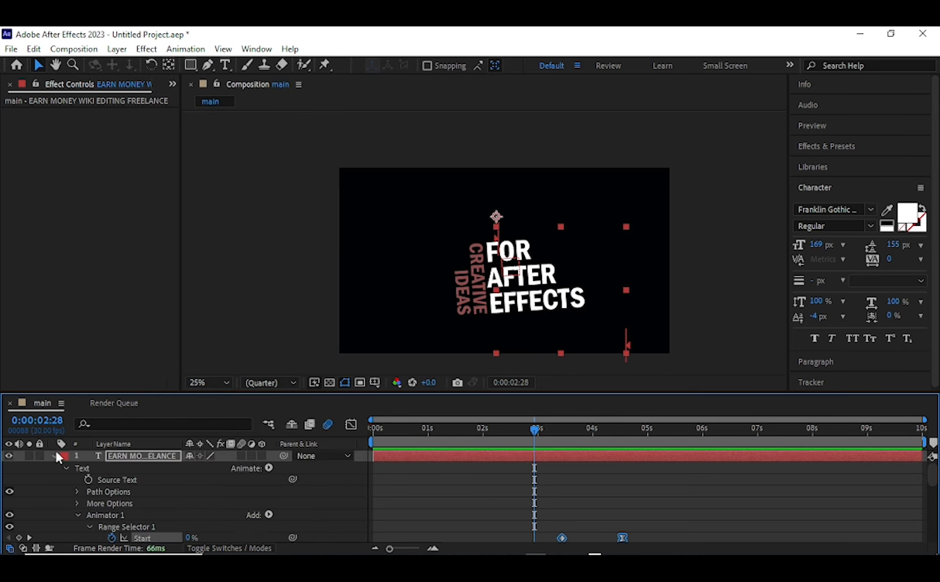
left_click(53, 456)
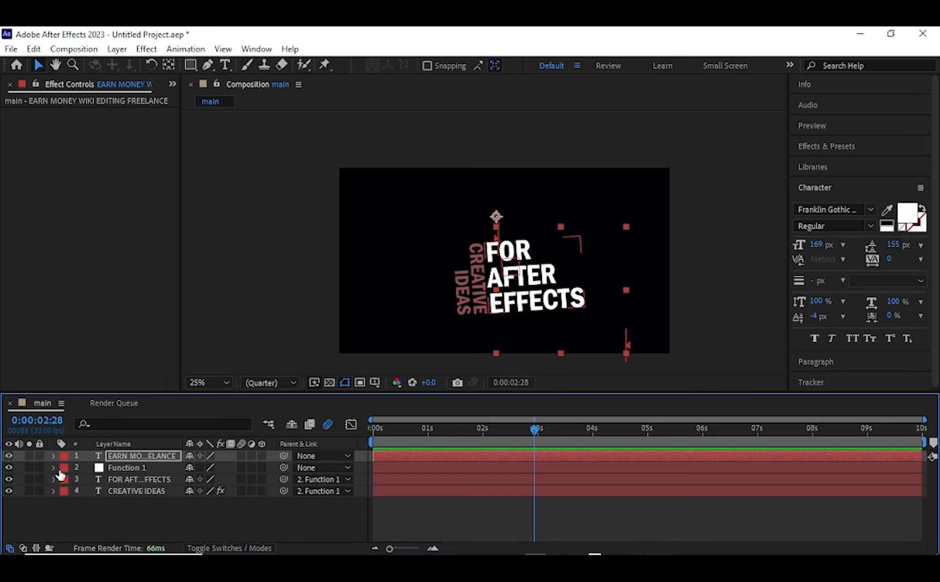
left_click(140, 484)
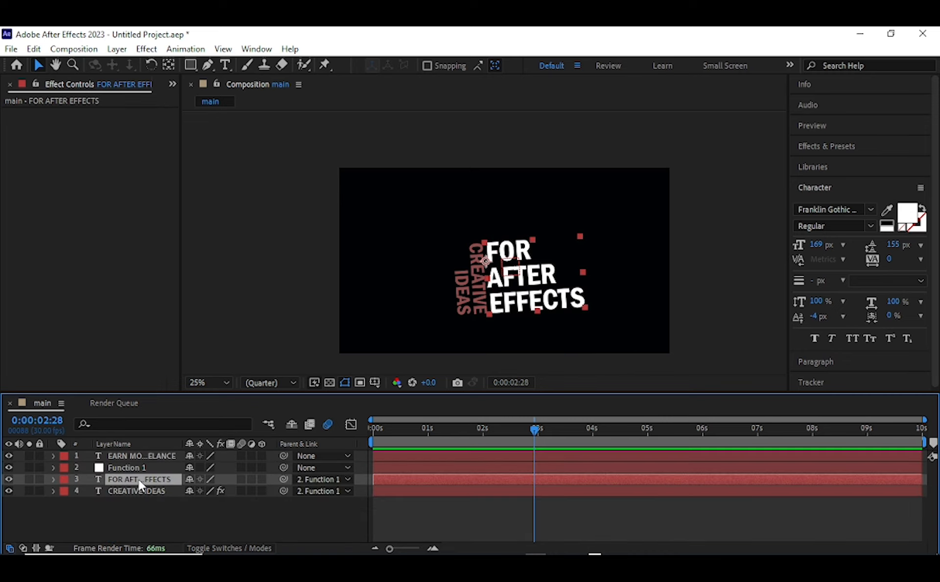
left_click(139, 53)
mouse_move(188, 251)
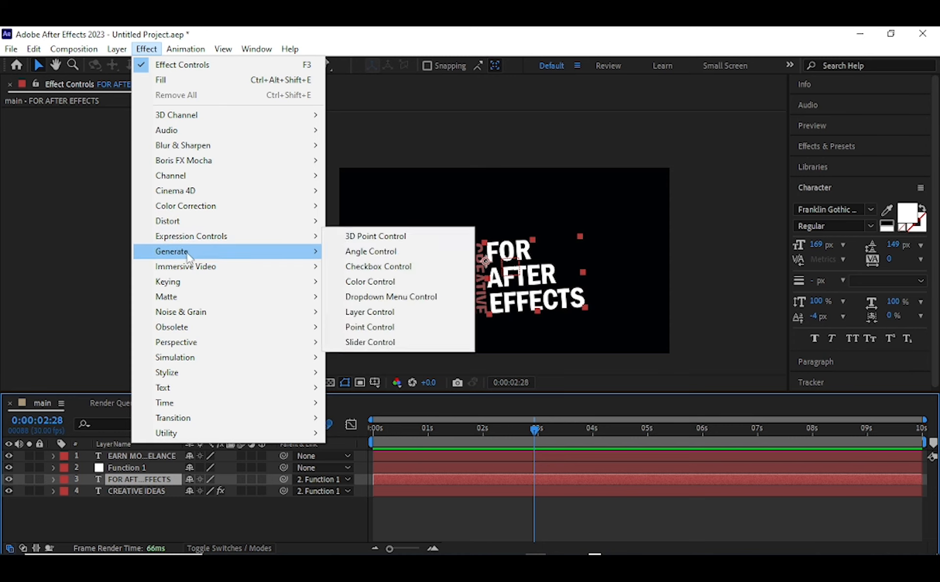
left_click(357, 393)
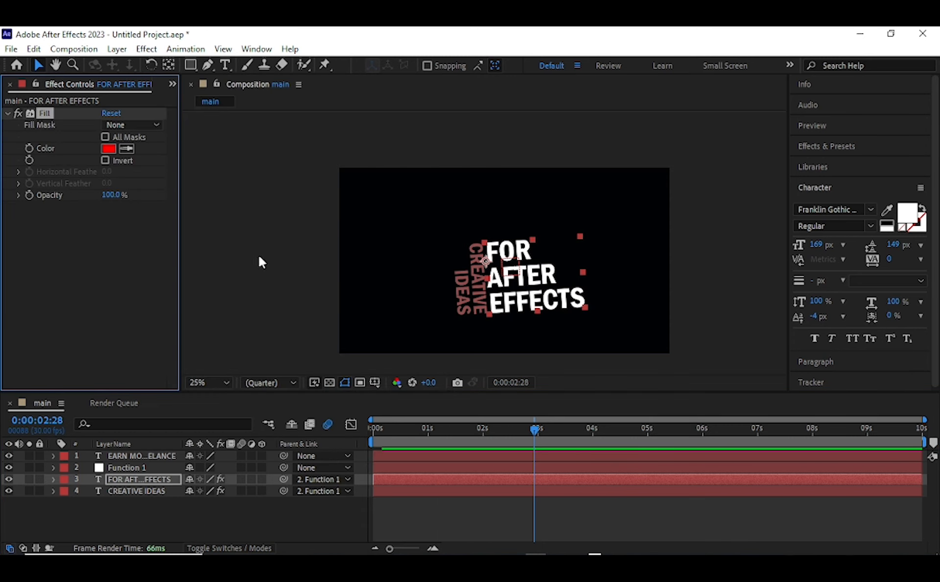
Set the FOR AFTER EFFECTS Fill color to white (FFFFFF) and keyframe it at 0:00:02:28.
left_click(111, 149)
left_click_drag(389, 403, 325, 336)
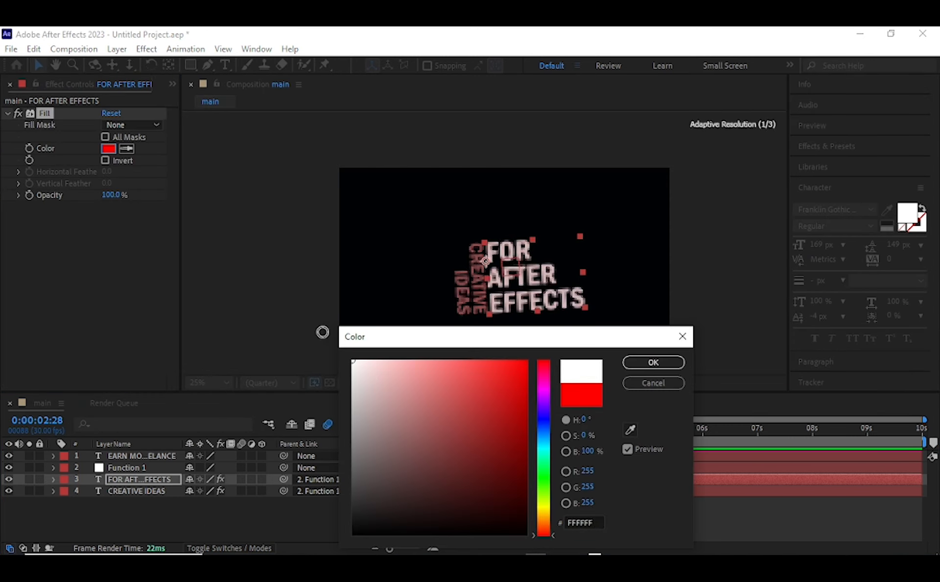
left_click(661, 366)
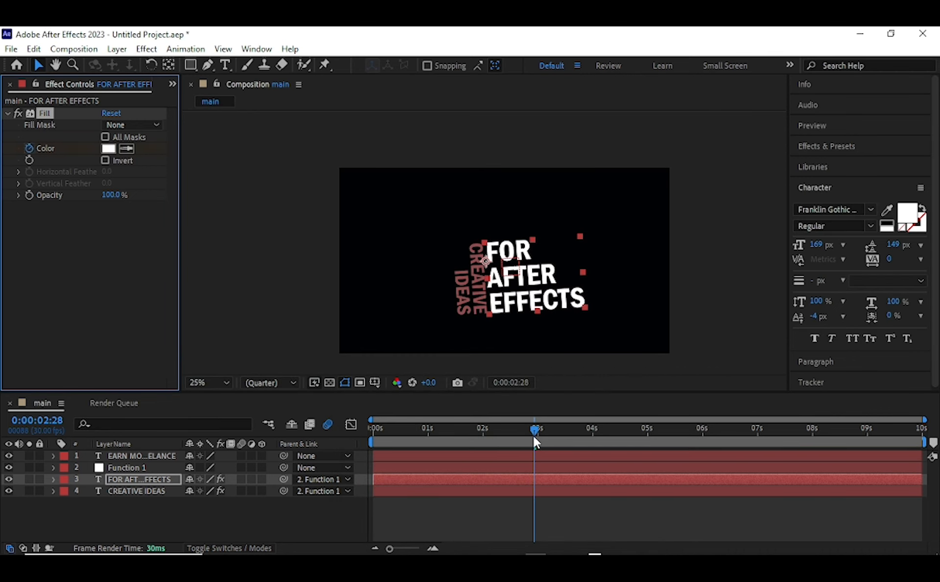
Keyframe the FOR AFTER EFFECTS Fill color at 0:00:03:21 with the muted red sampled from CREATIVE IDEAS, and preview from the start.
left_click_drag(535, 431, 578, 438)
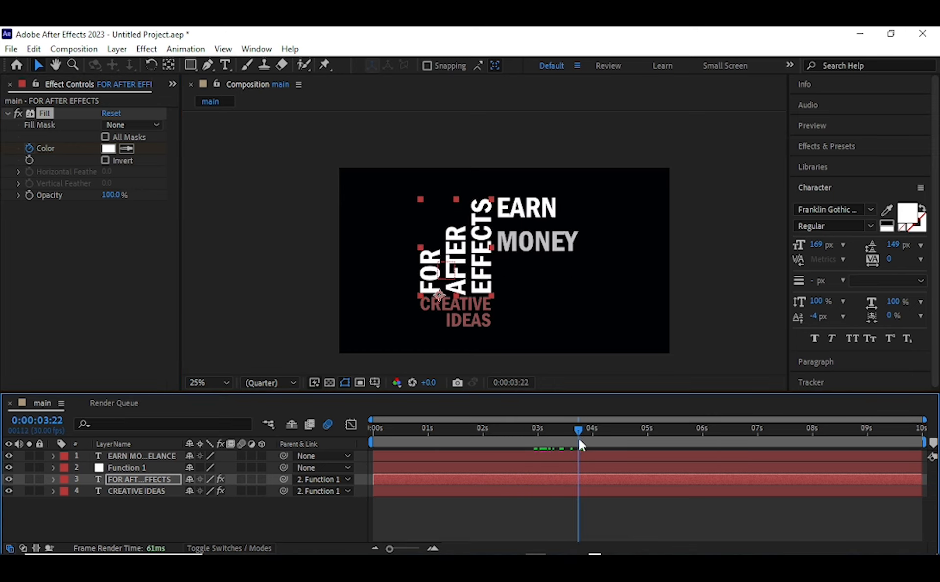
left_click(126, 148)
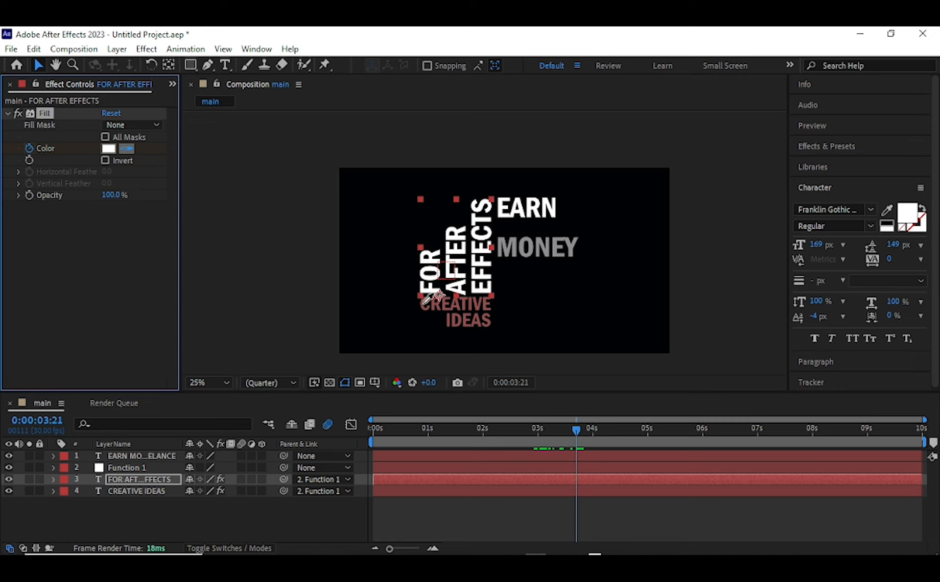
left_click(423, 304)
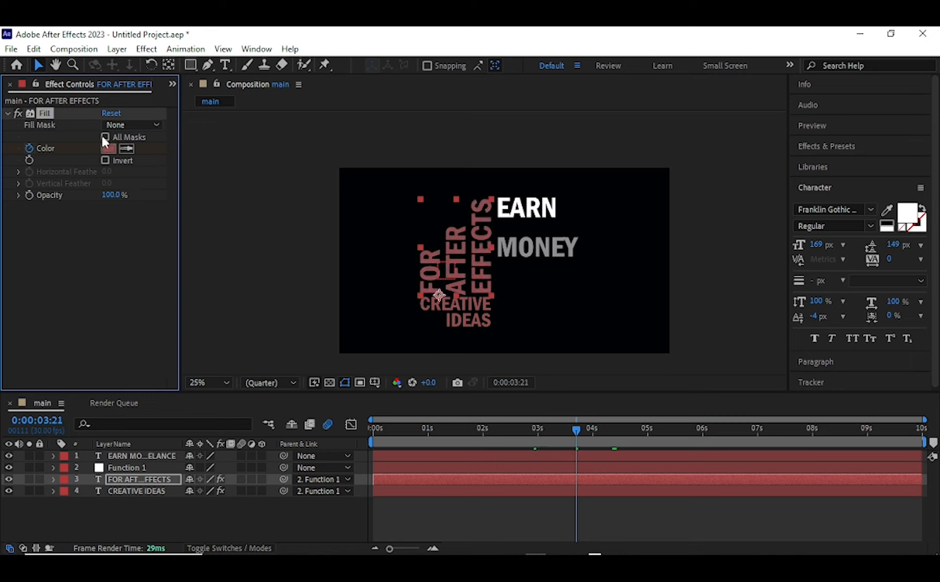
left_click_drag(577, 431, 329, 430)
key("space")
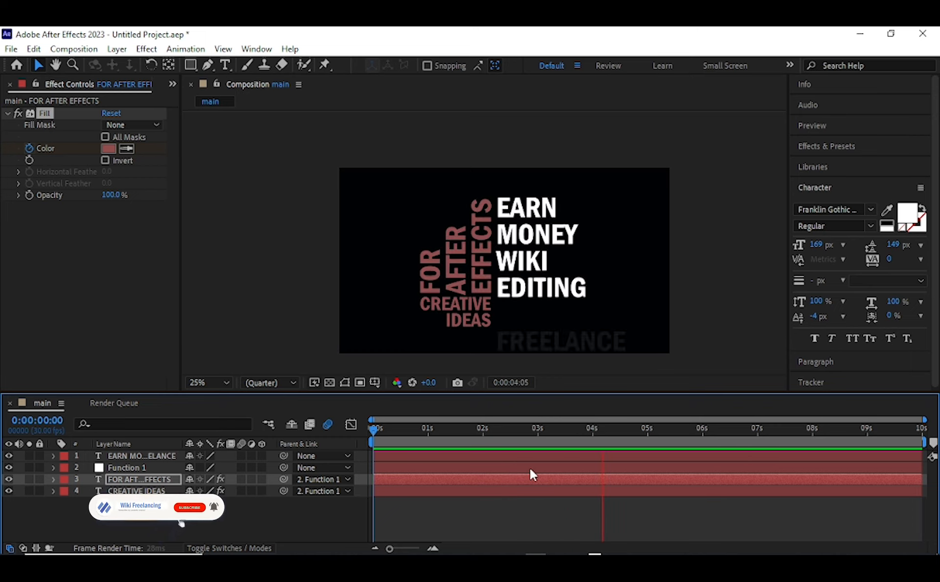
key("space")
left_click_drag(447, 429, 530, 465)
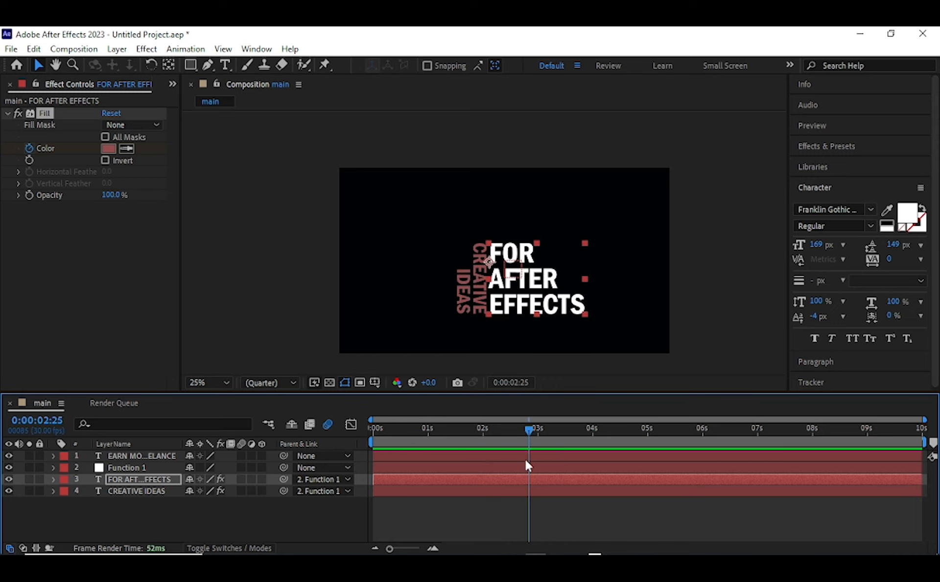
Reveal the keyframed properties of CREATIVE IDEAS and add a Fill Color keyframe holding its muted red at 0:00:03:00.
left_click(52, 487)
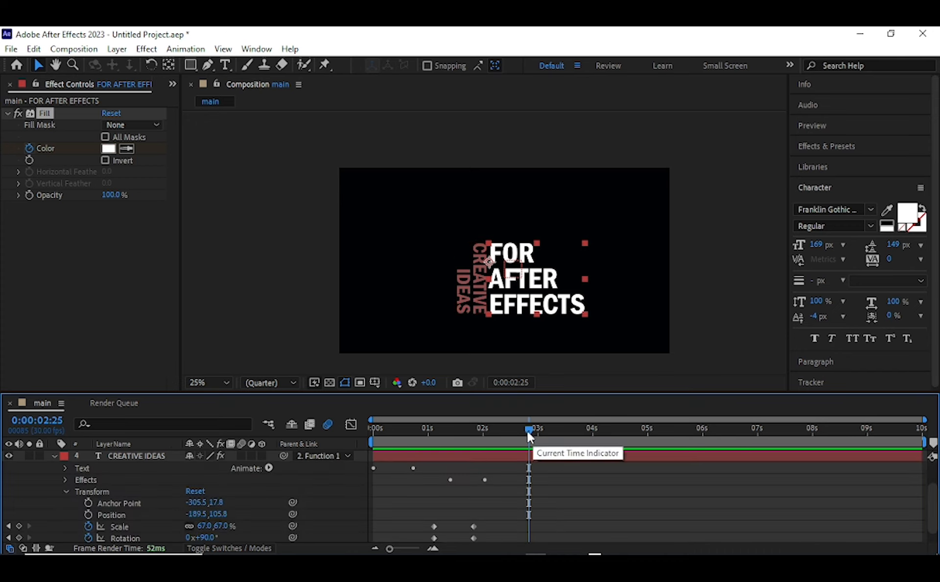
key("ctrl+grave")
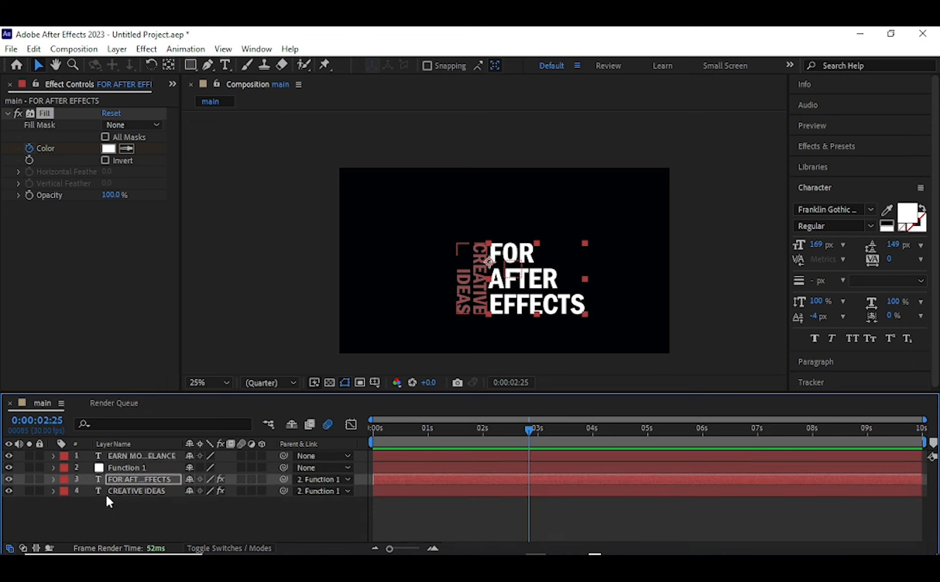
left_click(125, 490)
key("u")
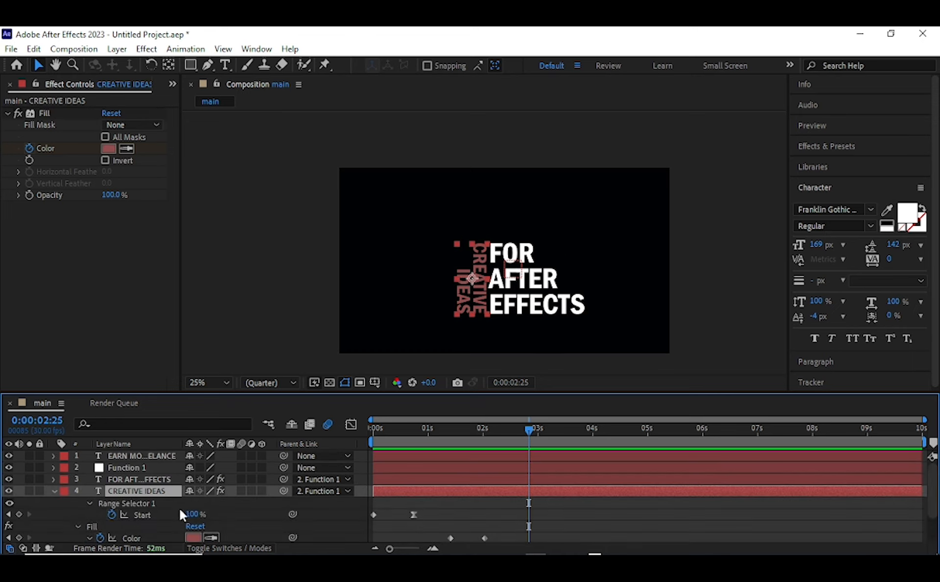
scroll(243, 512, "down", 2)
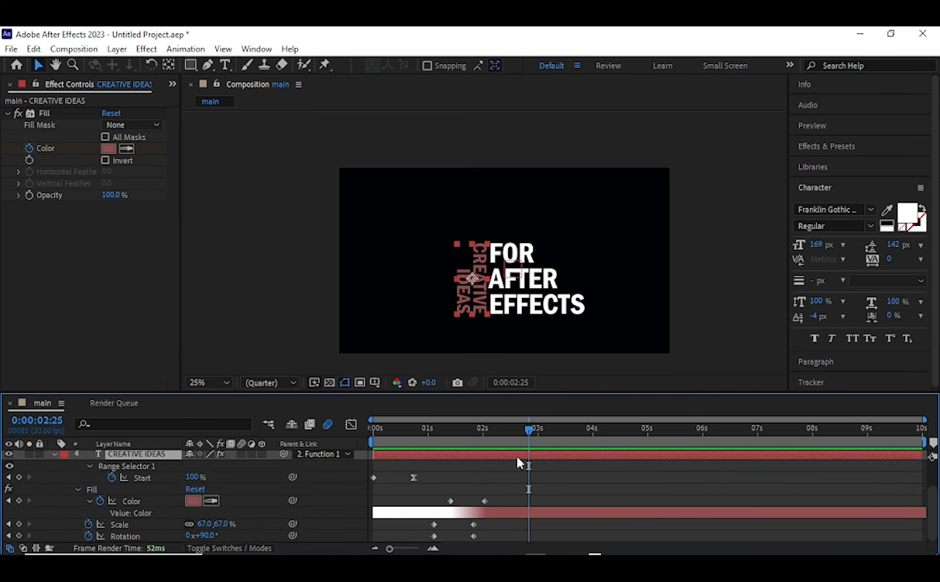
mouse_move(527, 431)
left_mouse_down()
mouse_move(450, 434)
mouse_move(534, 448)
left_mouse_up()
left_click_drag(535, 442, 539, 445)
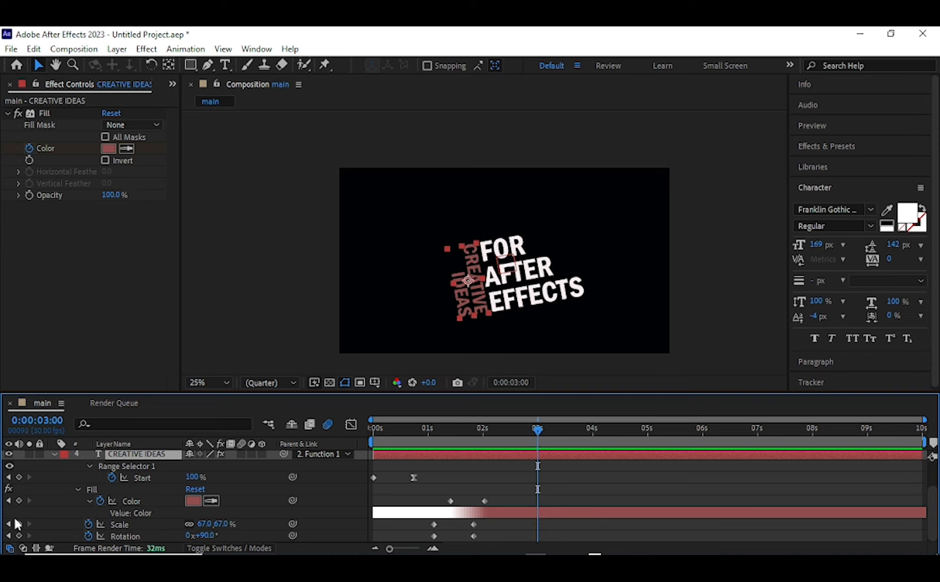
left_click(18, 501)
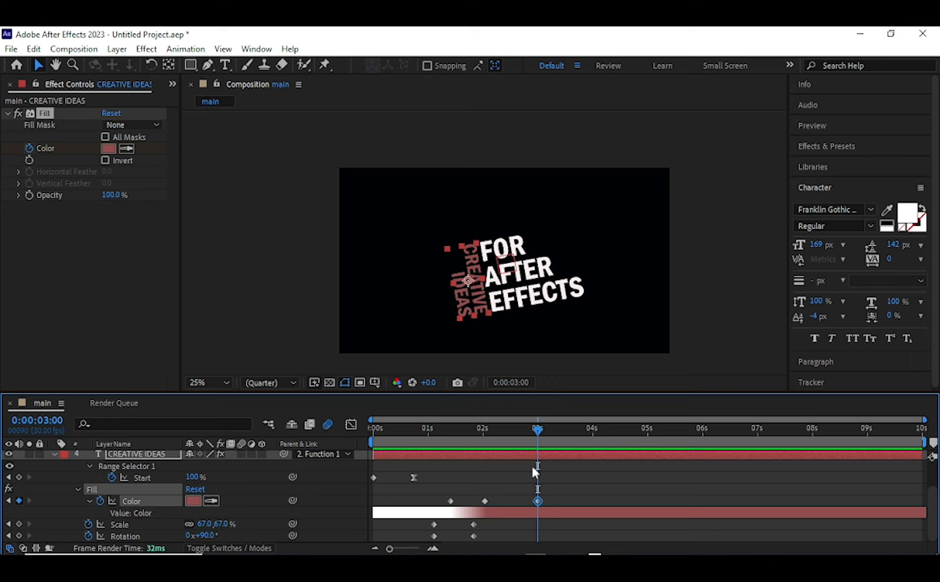
Set the CREATIVE IDEAS Fill color to white (FFFFFF) at 0:00:03:21 and preview the color change up to 0:00:04:24.
left_click_drag(540, 435, 576, 436)
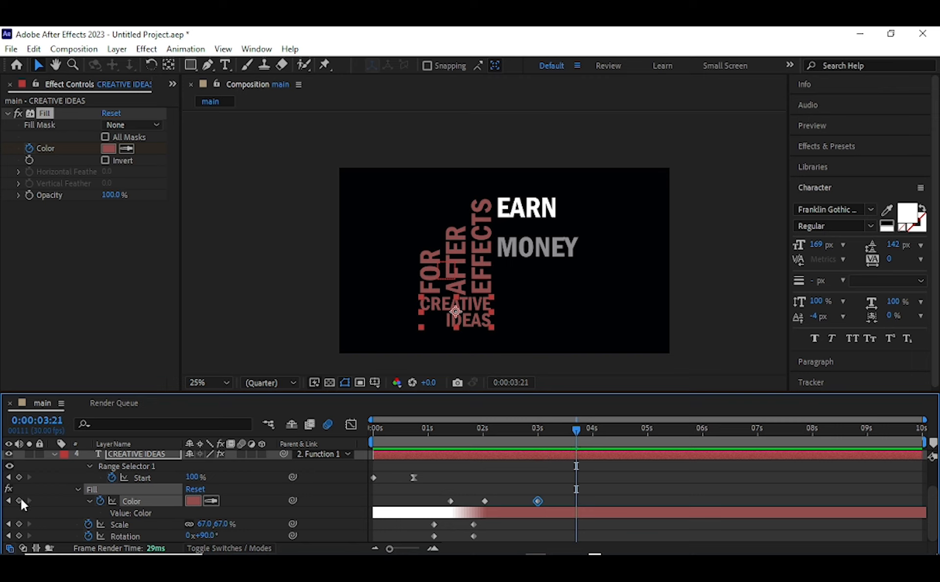
left_click(193, 500)
left_click_drag(434, 434, 309, 344)
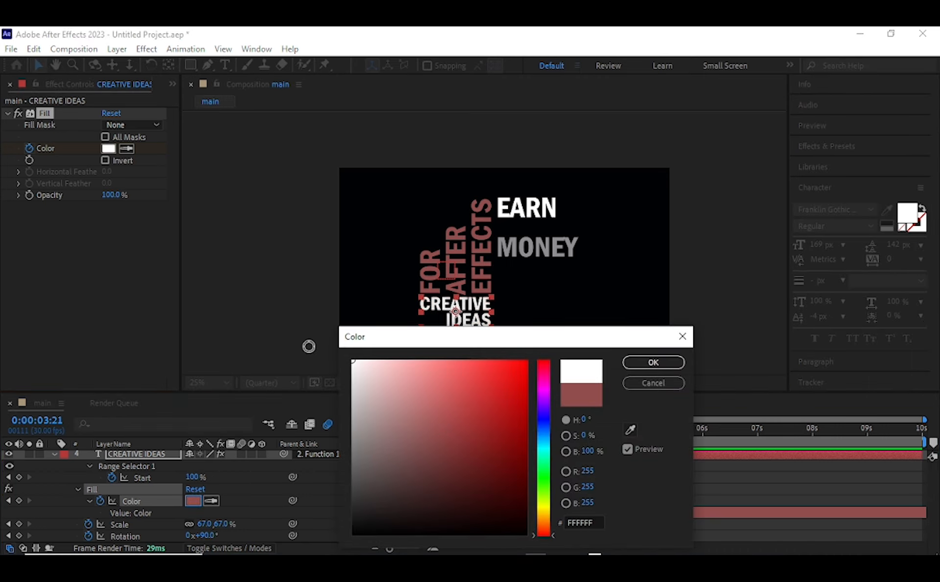
left_click(647, 362)
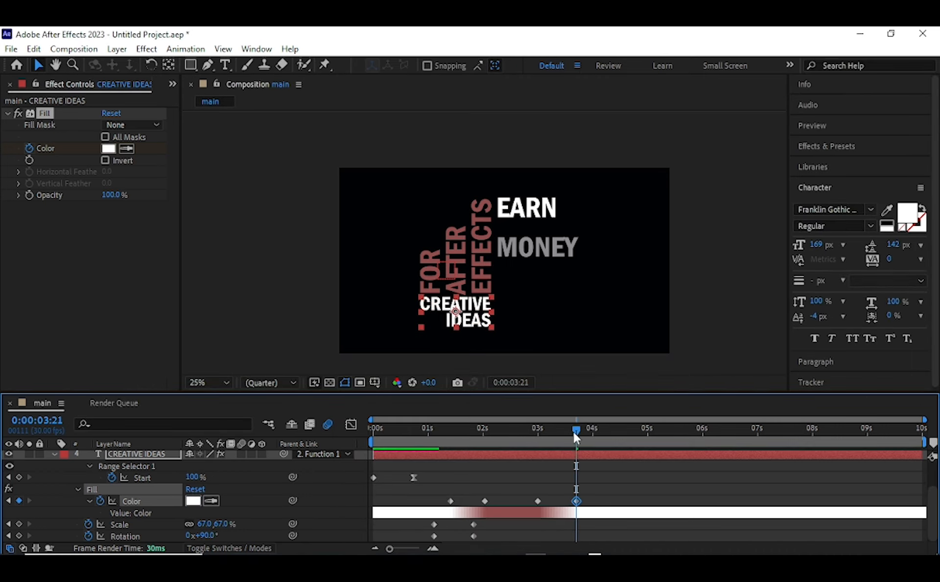
left_click(328, 424)
left_click_drag(439, 442, 634, 471)
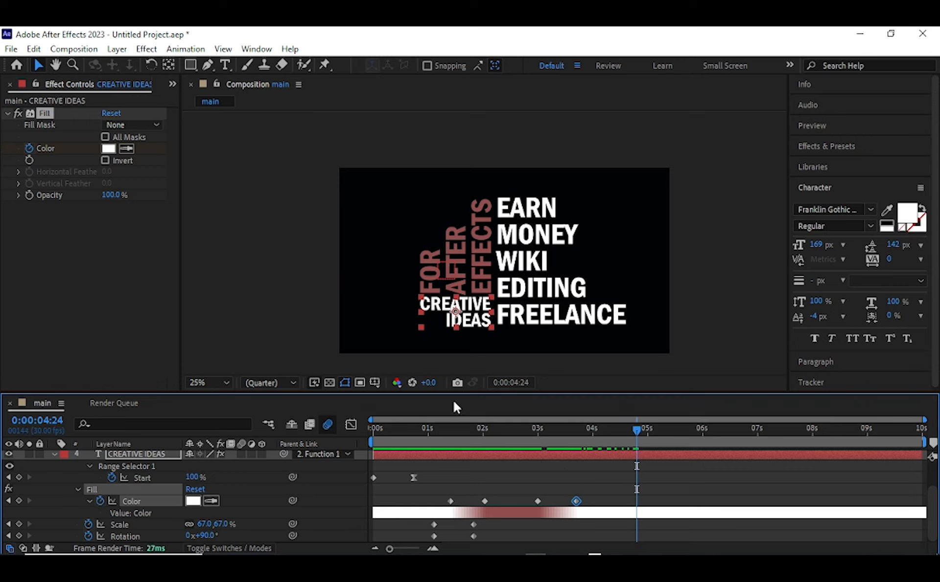
Collapse CREATIVE IDEAS and set the MONEY, WIKI, EDITING and FREELANCE lines' text color to light gray E7E7E7.
scroll(45, 490, "up", 3)
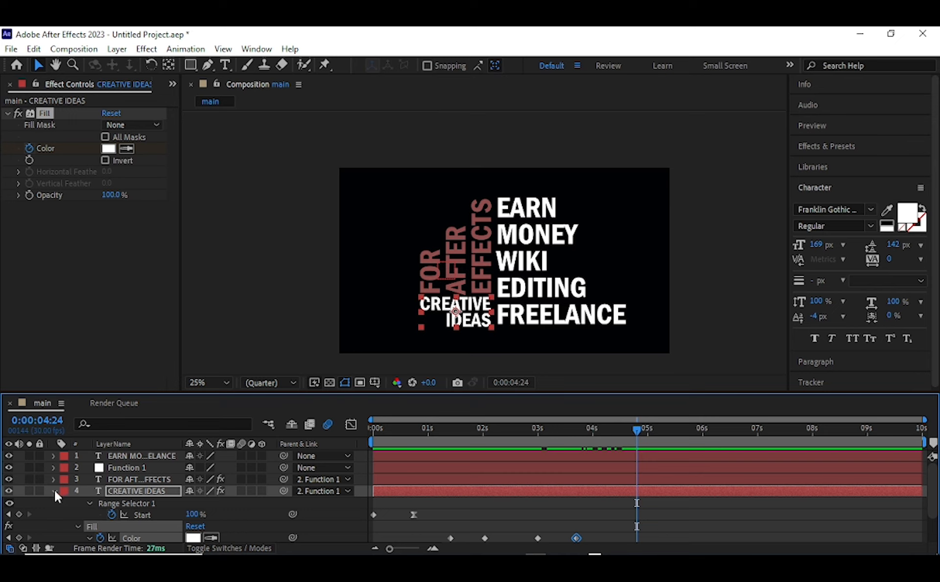
left_click(53, 490)
left_click(138, 456)
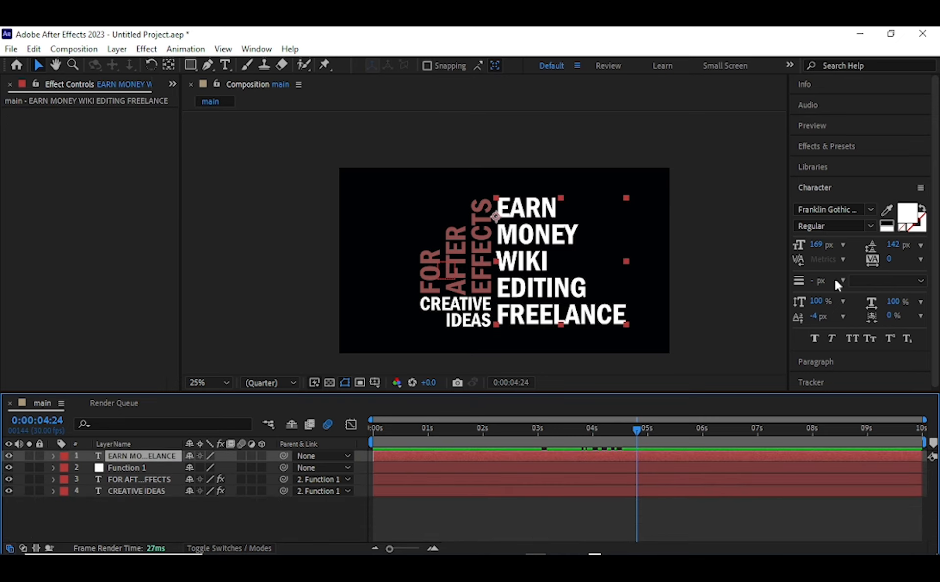
key("ctrl+t")
left_click_drag(502, 242, 635, 328)
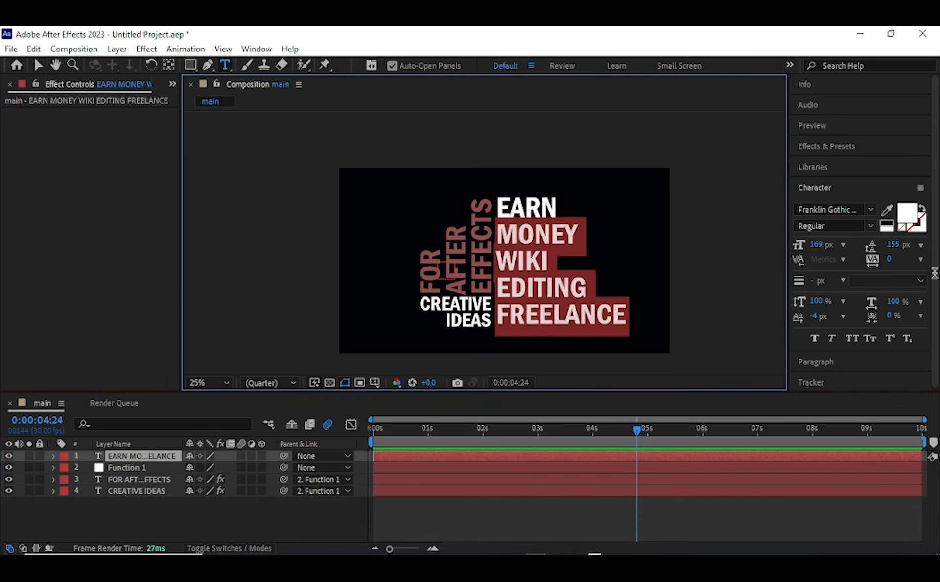
left_click(906, 212)
left_click_drag(365, 381, 348, 379)
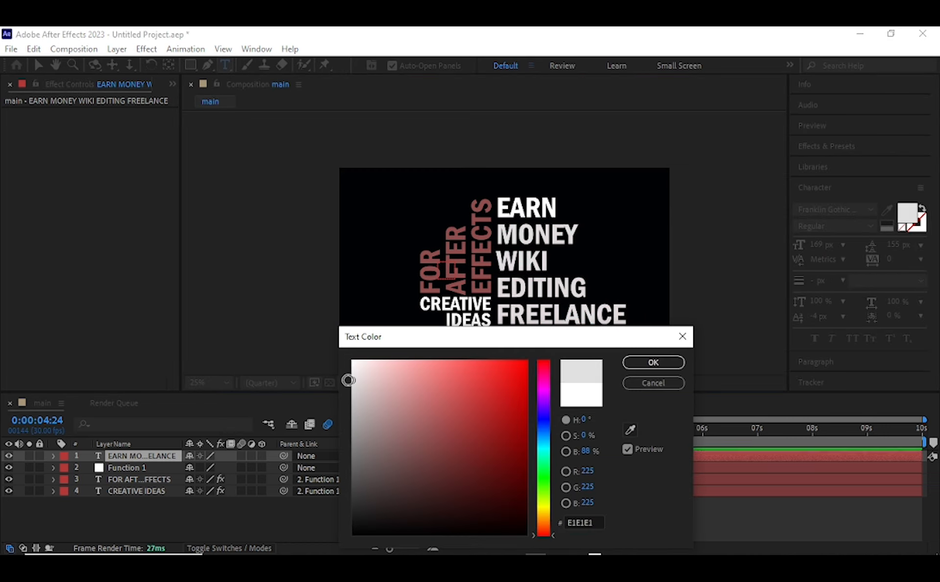
left_click_drag(358, 376, 352, 375)
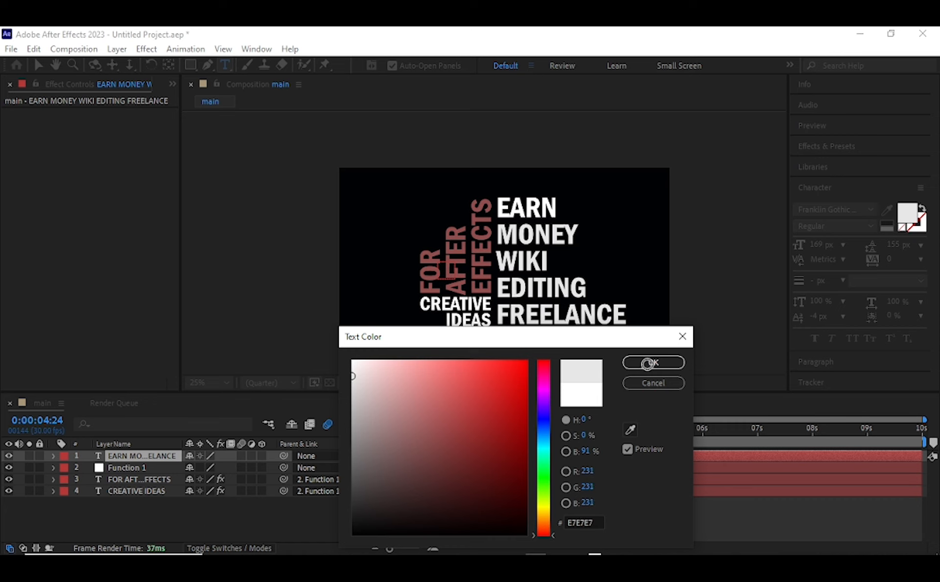
left_click(648, 362)
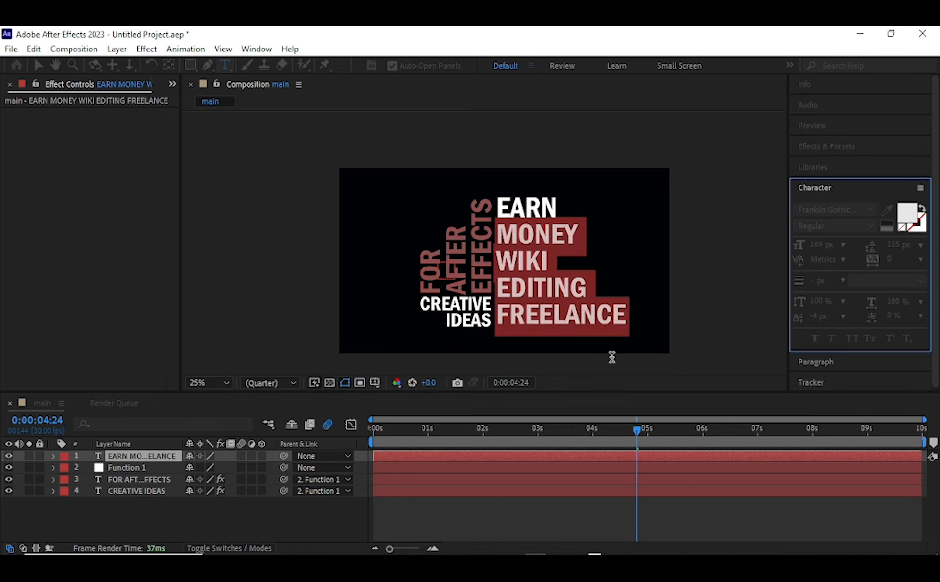
Set the WIKI, EDITING and FREELANCE lines' text color to the slightly darker gray D2D2D2.
left_click(493, 245)
left_click(632, 318, "shift")
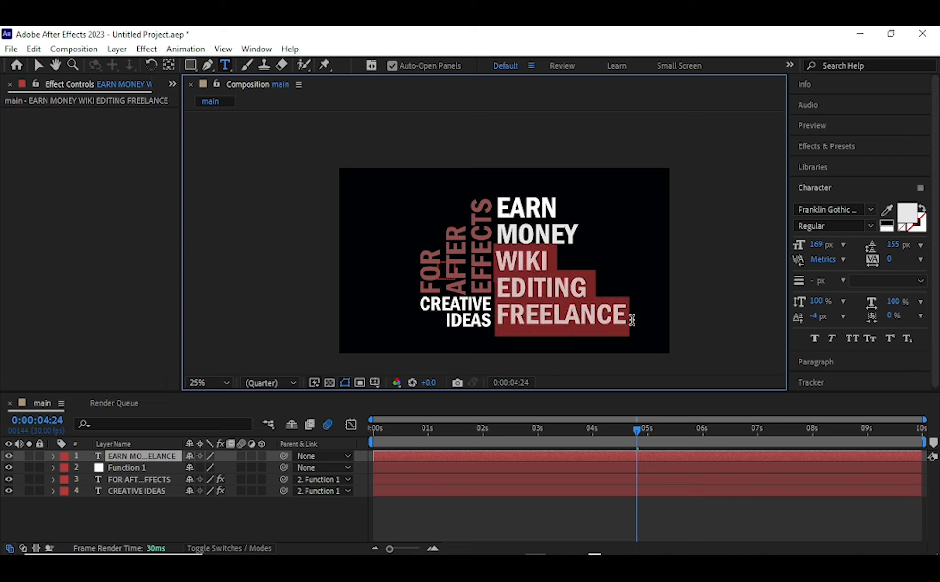
left_click(909, 215)
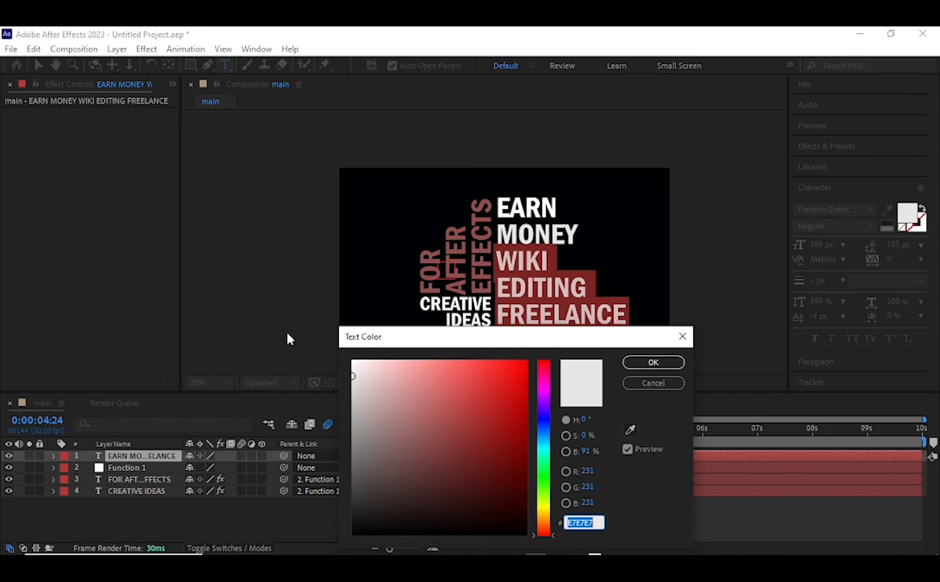
left_click(358, 390)
left_click_drag(343, 390, 345, 391)
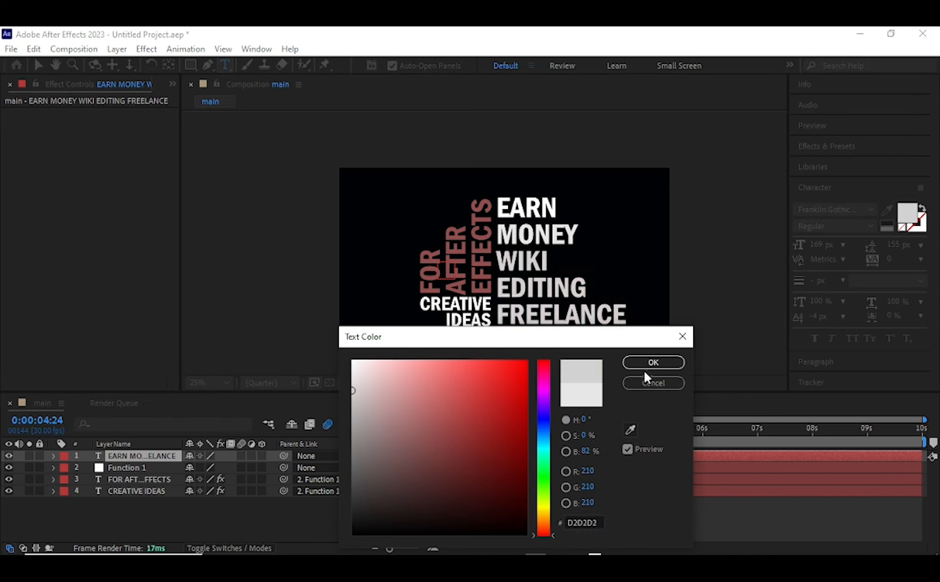
left_click(630, 365)
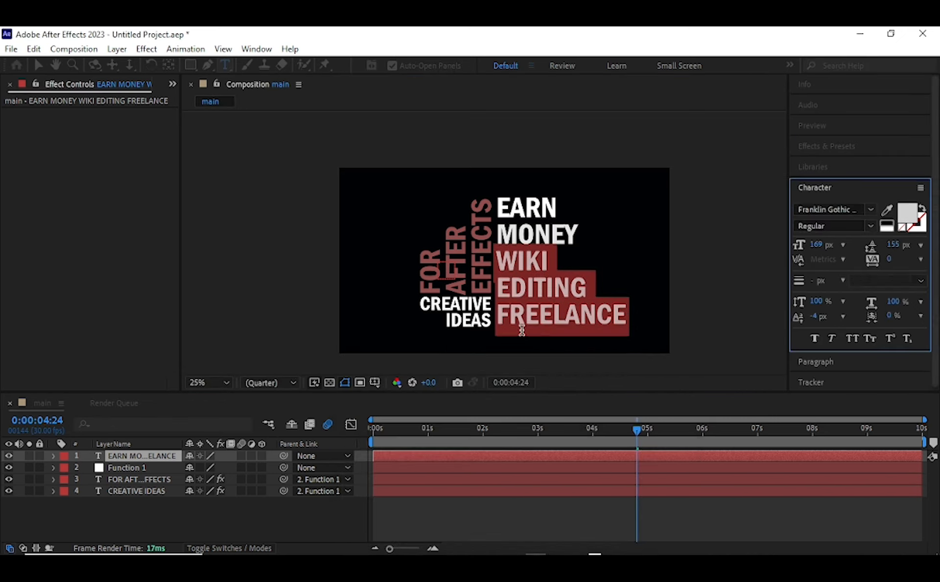
Set the EDITING and FREELANCE lines' text color to a gray darker than WIKI's.
left_click(501, 287)
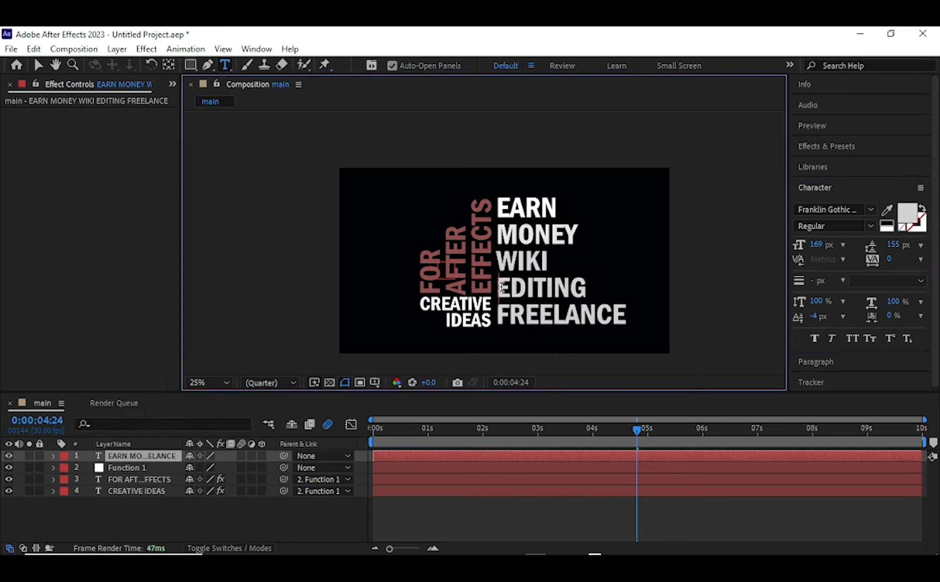
left_click(632, 311, "shift")
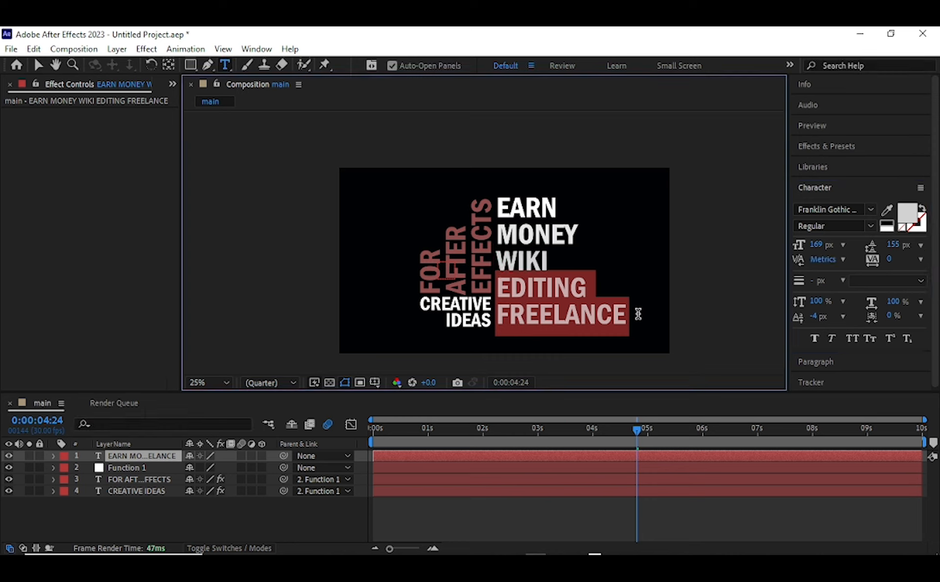
left_click(908, 212)
left_click_drag(360, 390, 346, 411)
left_click(647, 363)
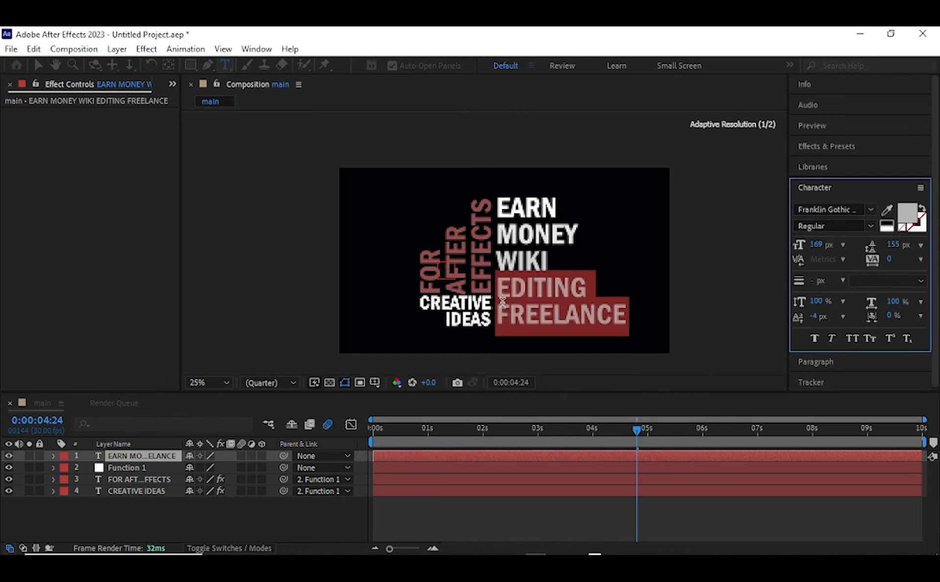
Set the FREELANCE line's text color to the darkest gray, 949494, and finish editing the text.
left_click(500, 312)
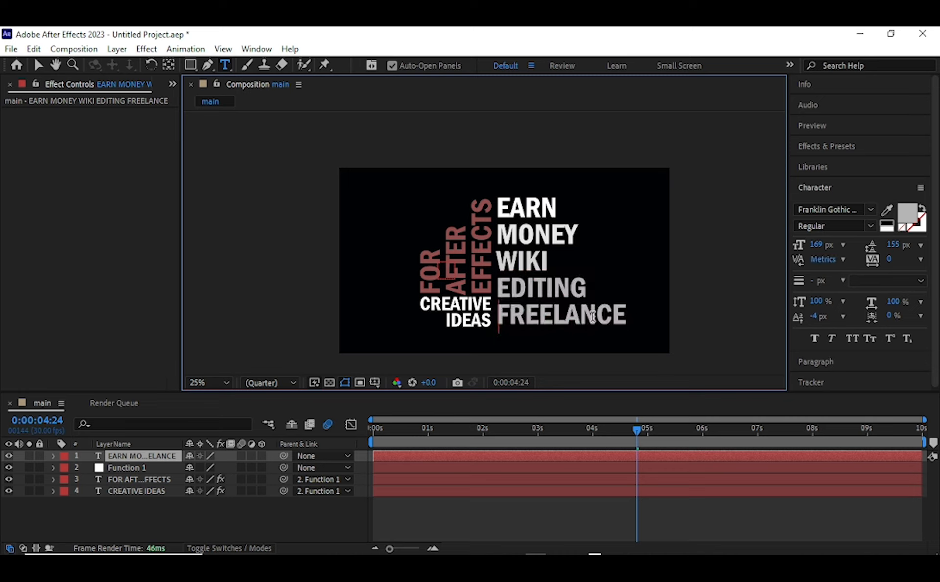
left_click(906, 214)
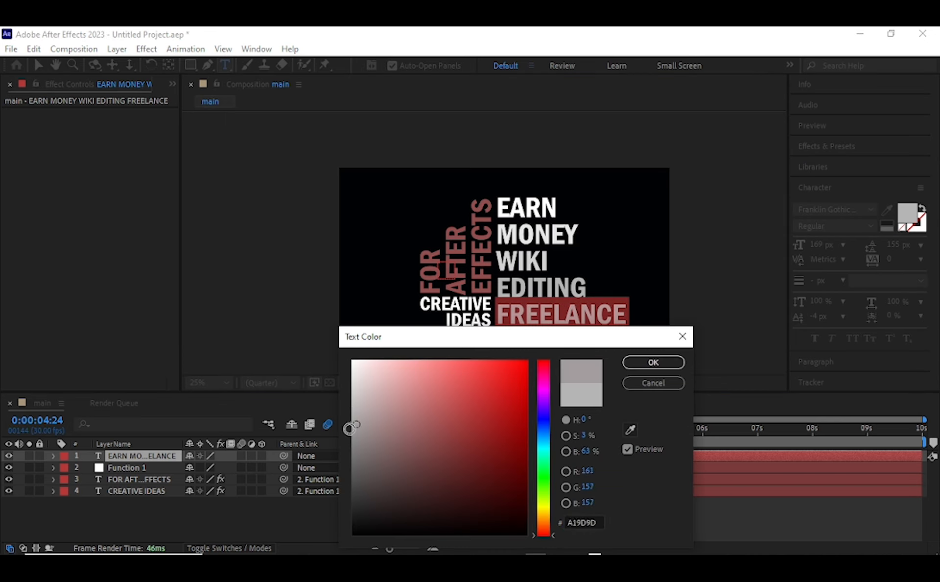
left_click(346, 432)
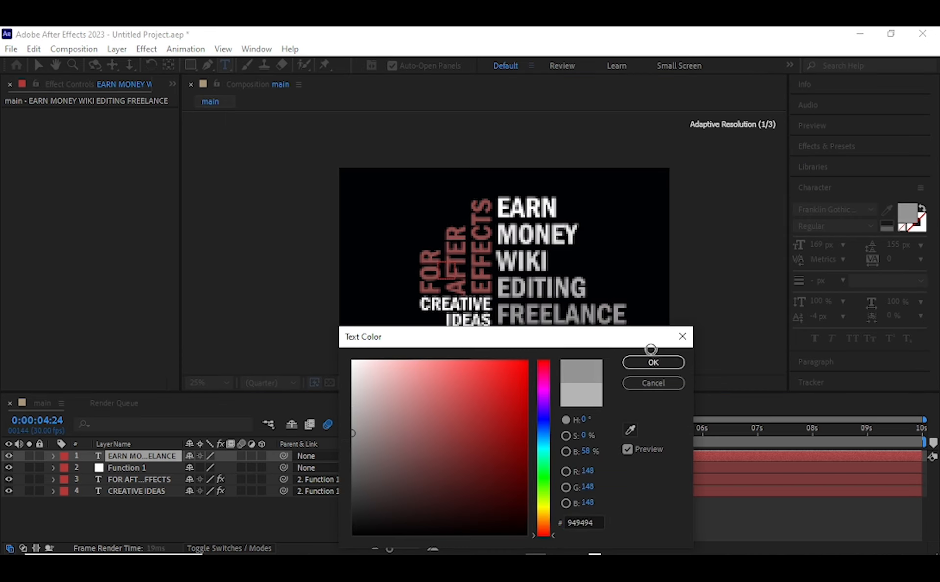
left_click(652, 363)
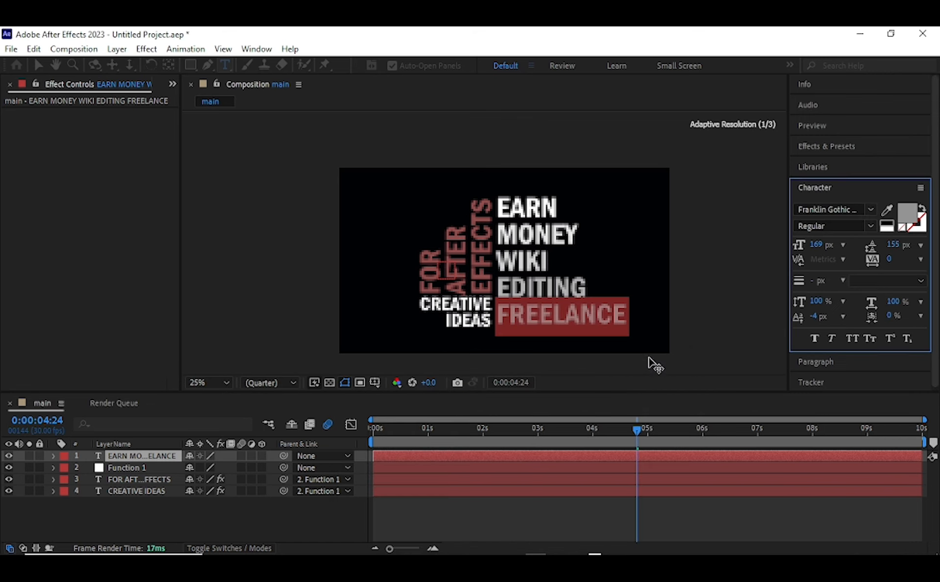
left_click(639, 433)
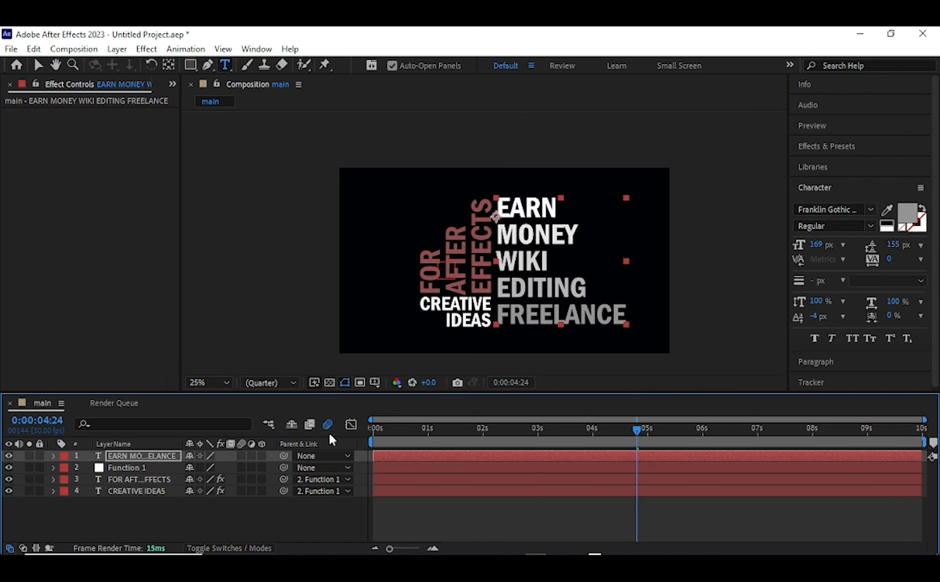
Preview the shaded title from the start and scrub back to 0:00:03:12.
key("space")
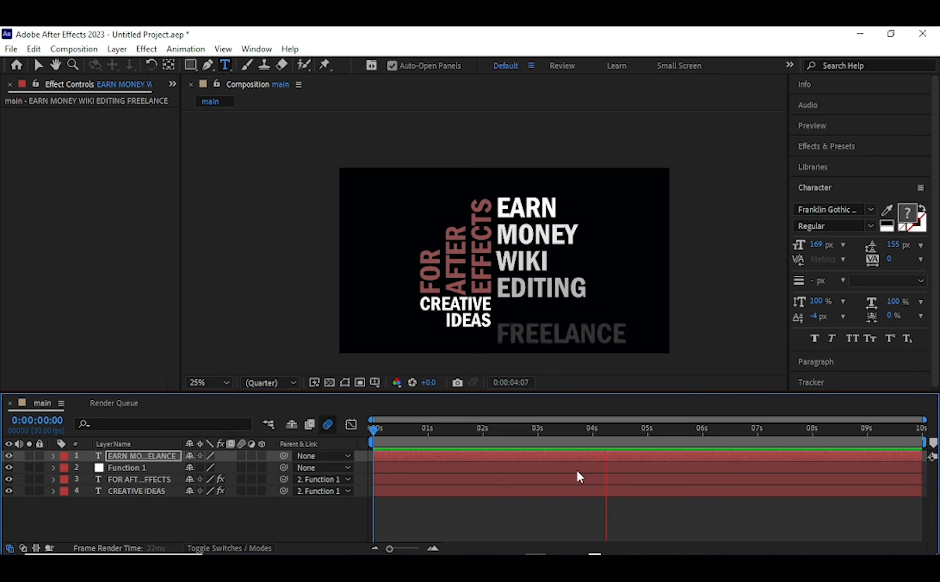
key("space")
left_click_drag(639, 431, 555, 428)
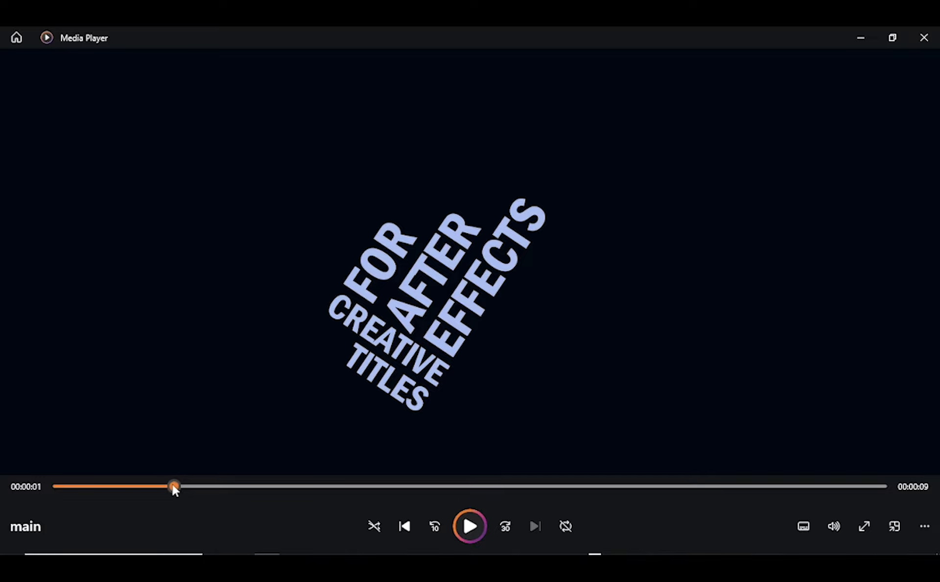
Switch to Media Player and replay the reference title clip from near its beginning to study the color animation.
left_click_drag(173, 485, 72, 486)
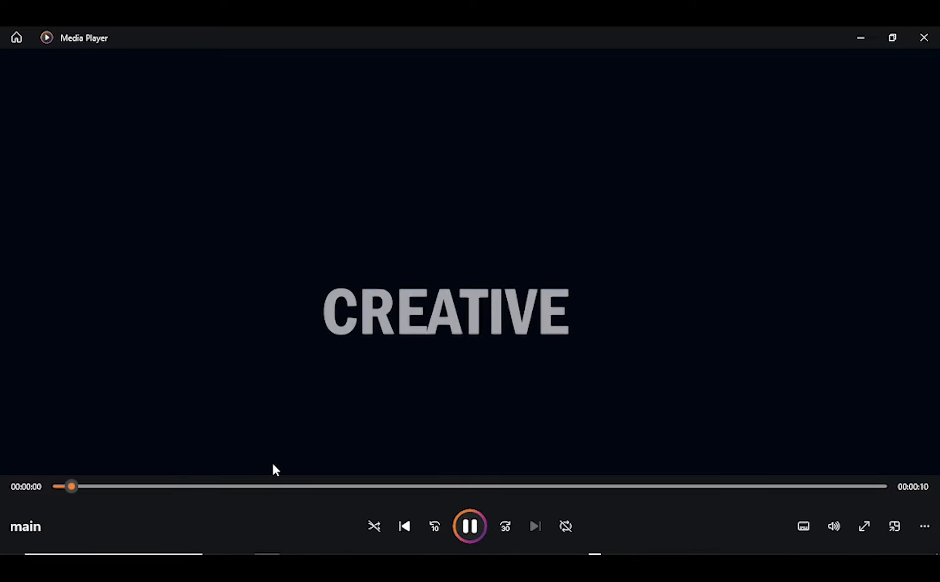
left_click(425, 416)
left_click_drag(220, 485, 245, 486)
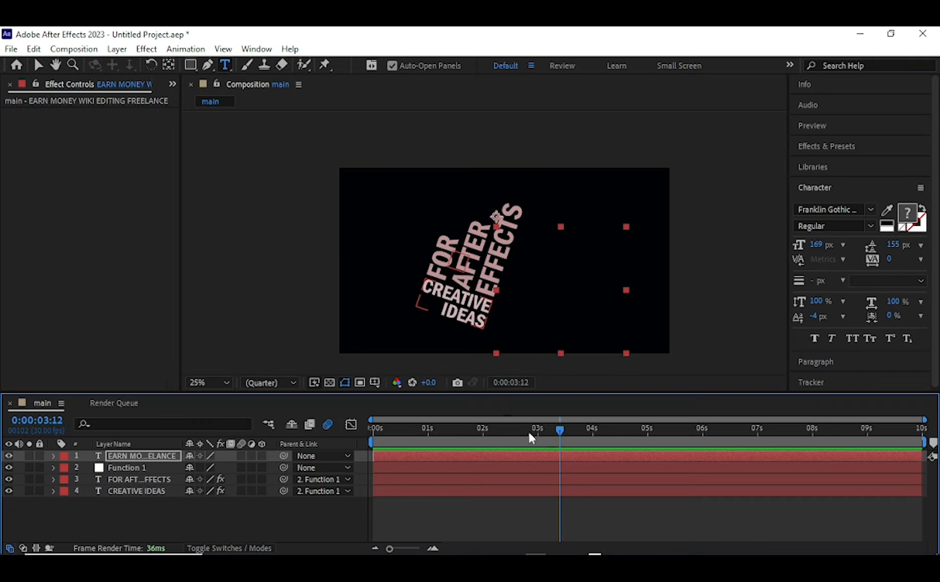
Add an RGB Fill Color animator to EARN MONEY WIKI EDITING FREELANCE and sample its muted red from FOR AFTER EFFECTS at 0:00:03:19.
left_click_drag(558, 426, 620, 445)
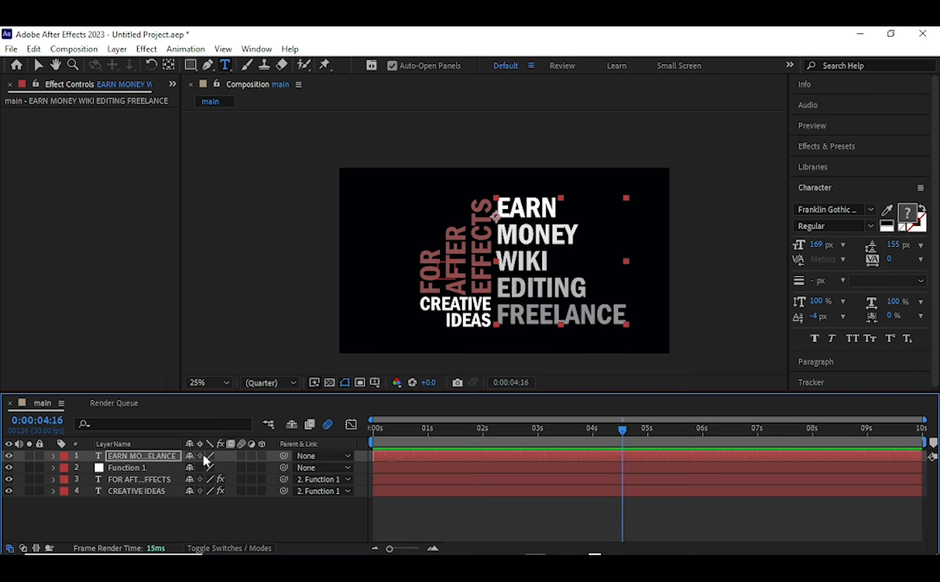
left_click(53, 455)
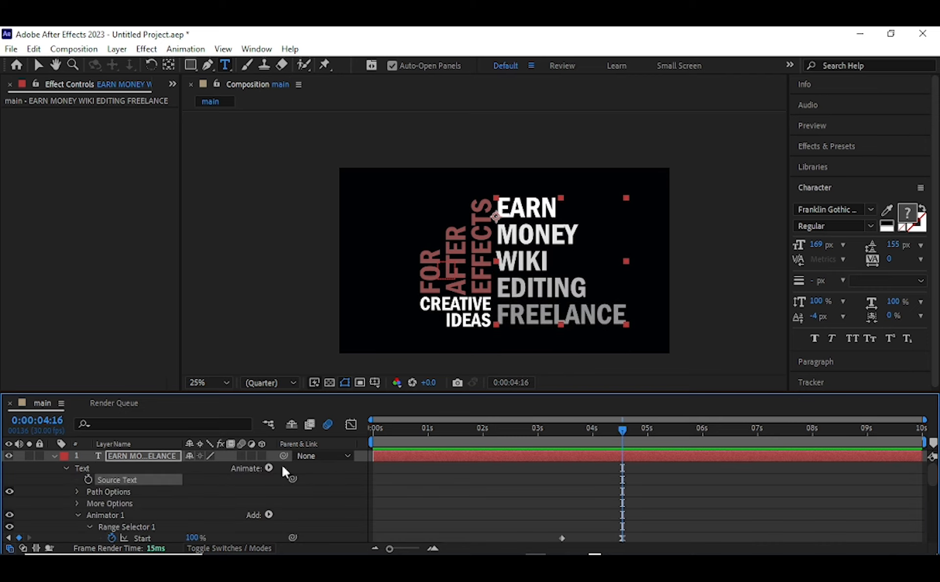
left_click(268, 468)
mouse_move(331, 320)
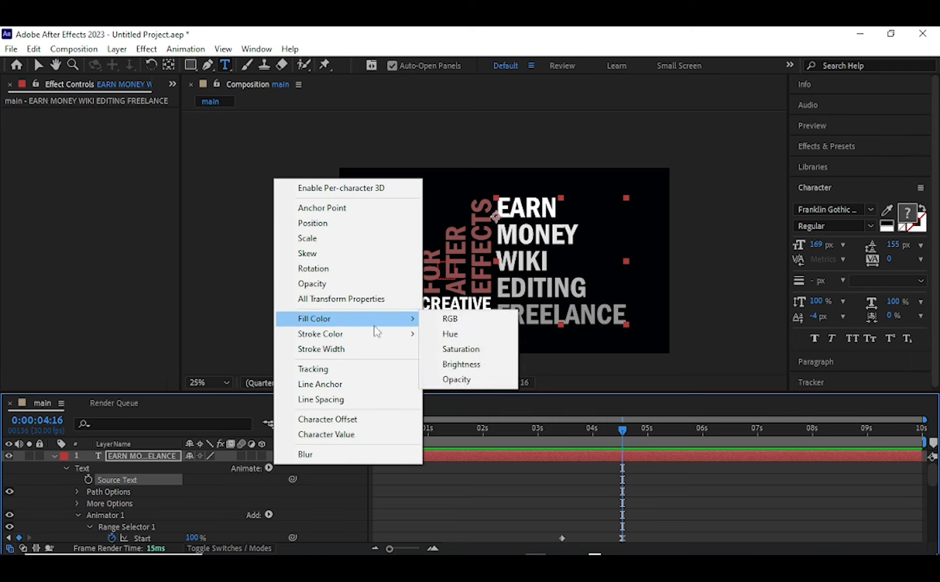
left_click(450, 322)
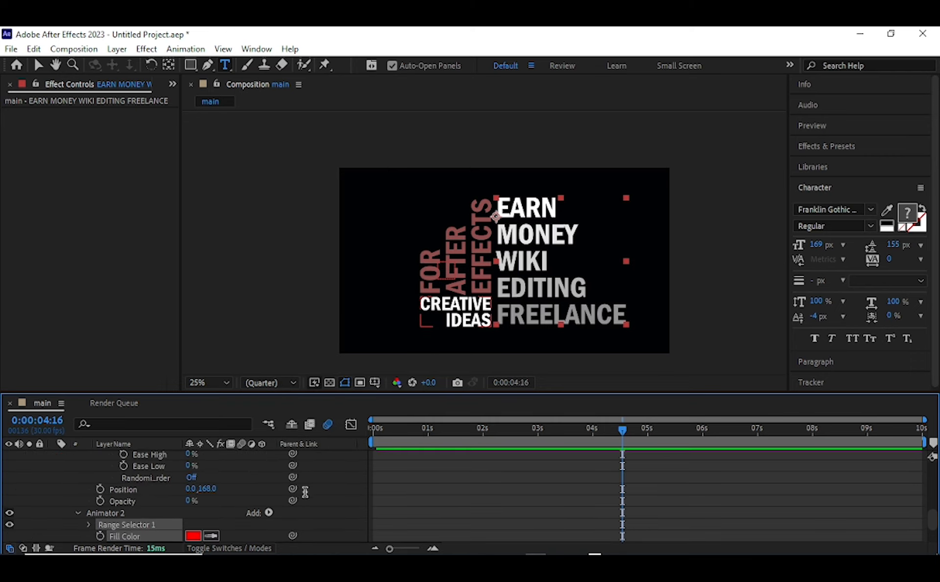
left_click(573, 430)
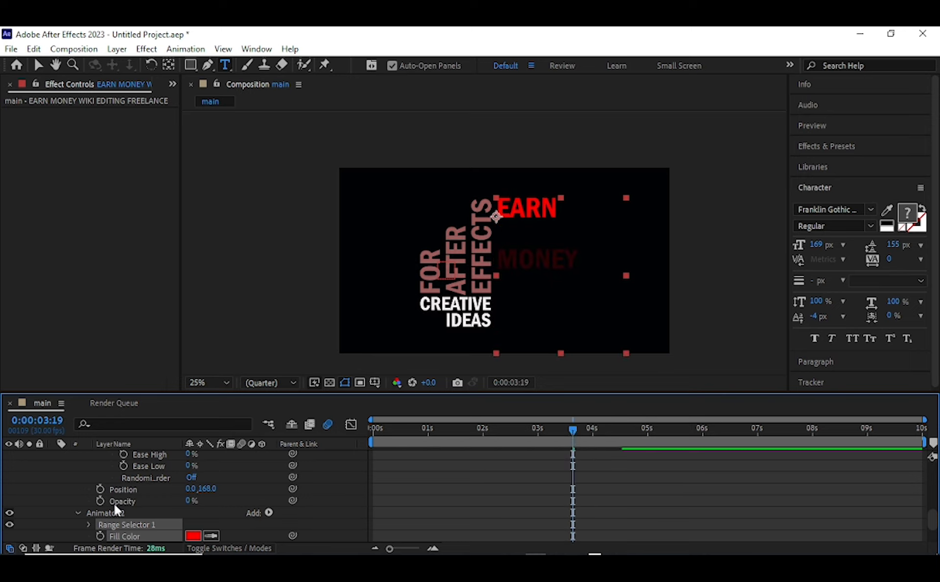
left_click(210, 537)
left_click(473, 259)
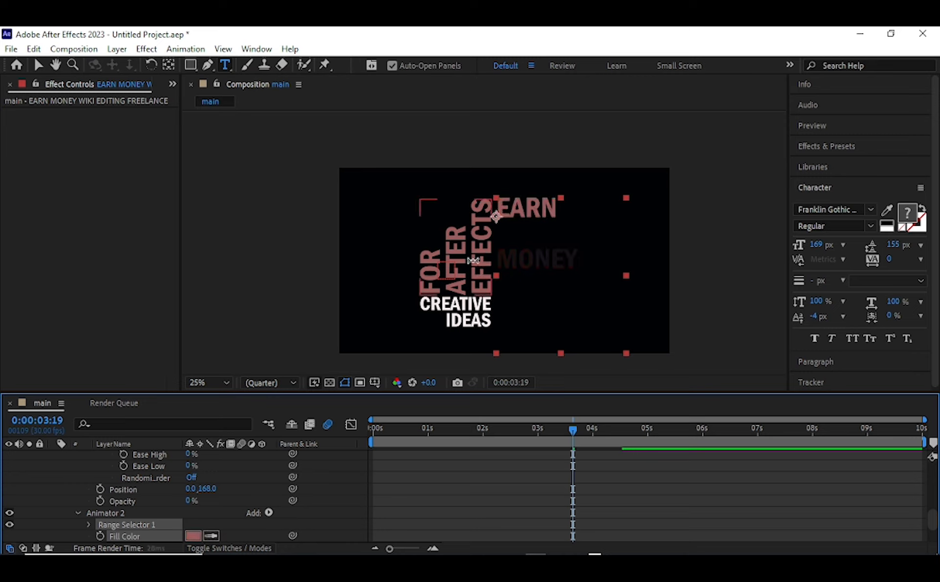
Keyframe Animator 2's Range Selector 1 with End at 0% at 0:00:03:19 and Start at 0% at 0:00:04:01.
scroll(101, 482, "down", 2)
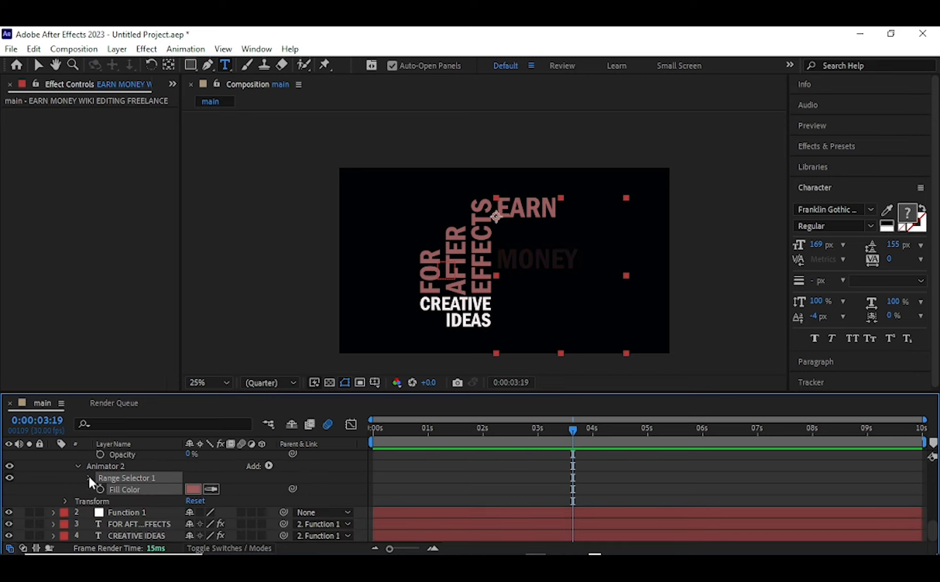
left_click(89, 477)
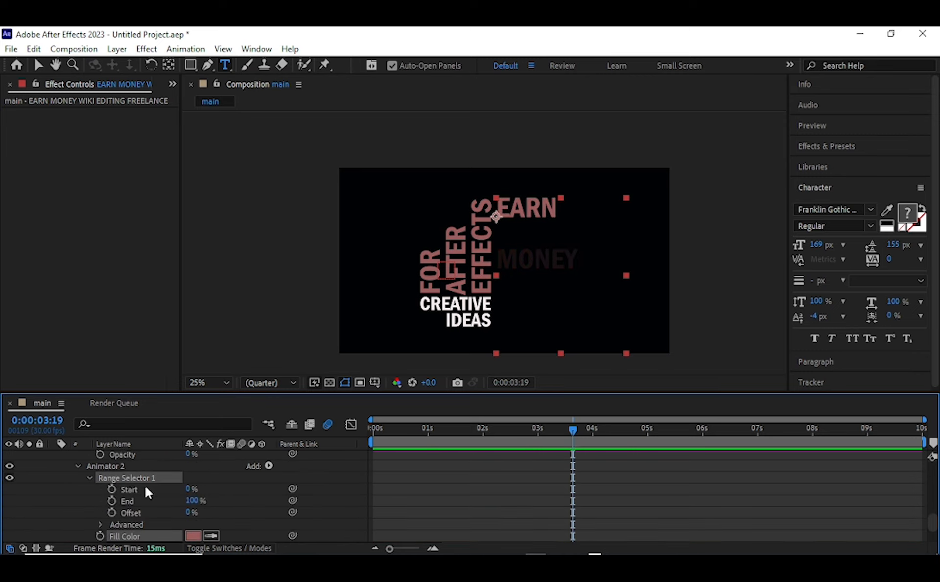
left_click(112, 500)
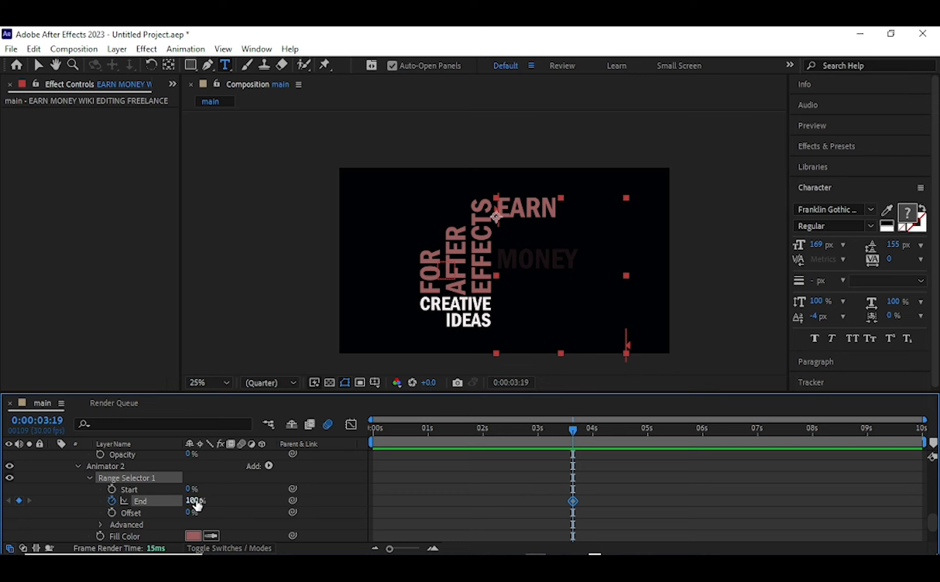
left_click_drag(197, 504, 64, 510)
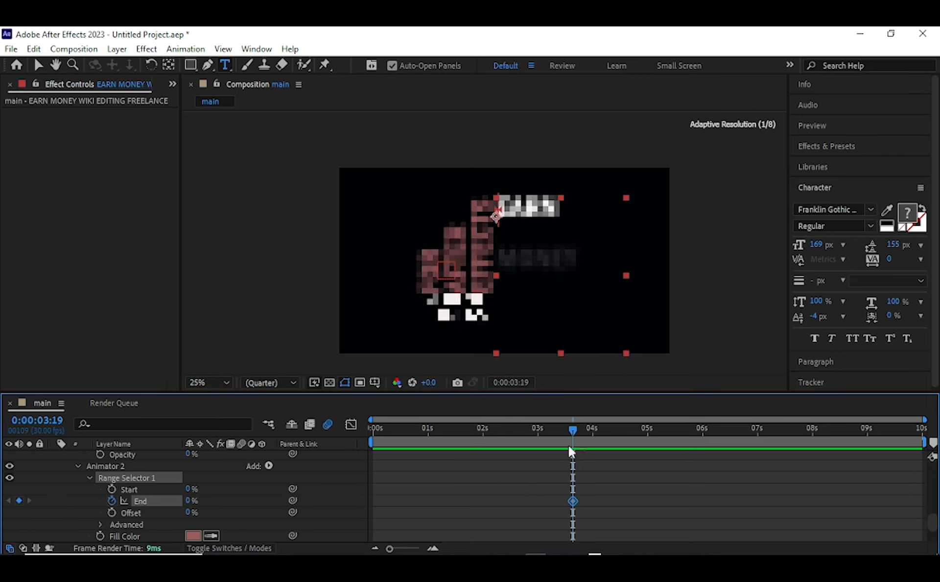
left_click_drag(575, 434, 596, 436)
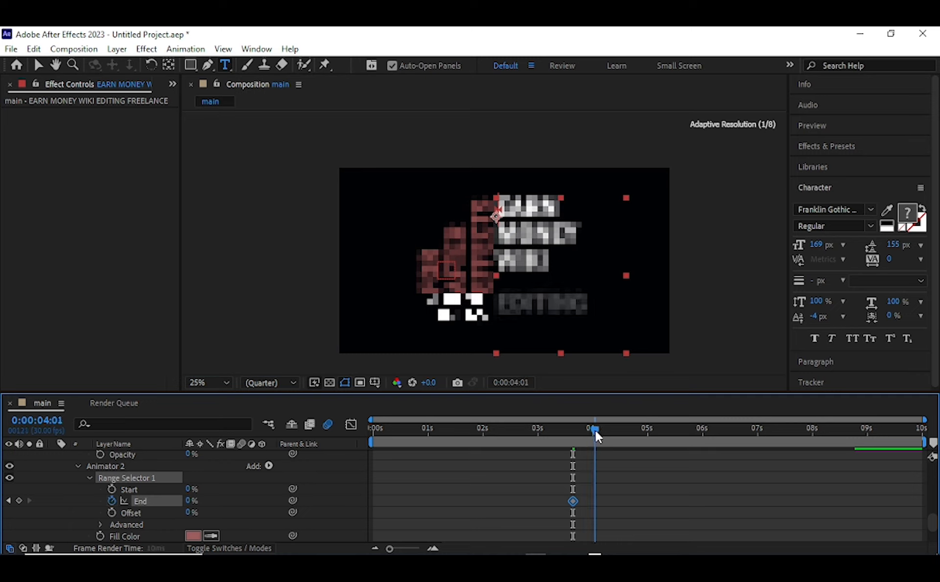
left_click(112, 489)
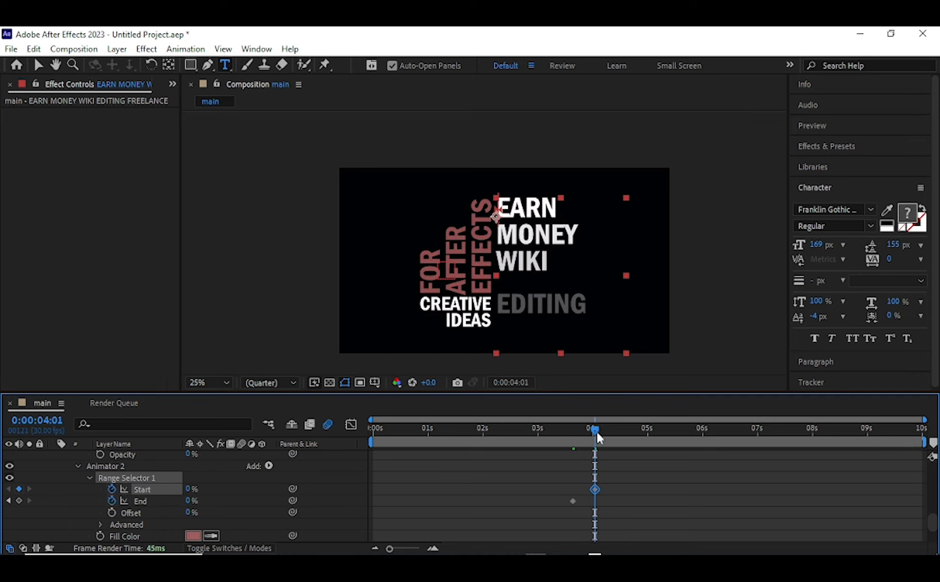
Keyframe the same range selector with End at 98% at 0:00:05:01 and Start at 100% at 0:00:05:09.
left_click_drag(613, 429, 650, 436)
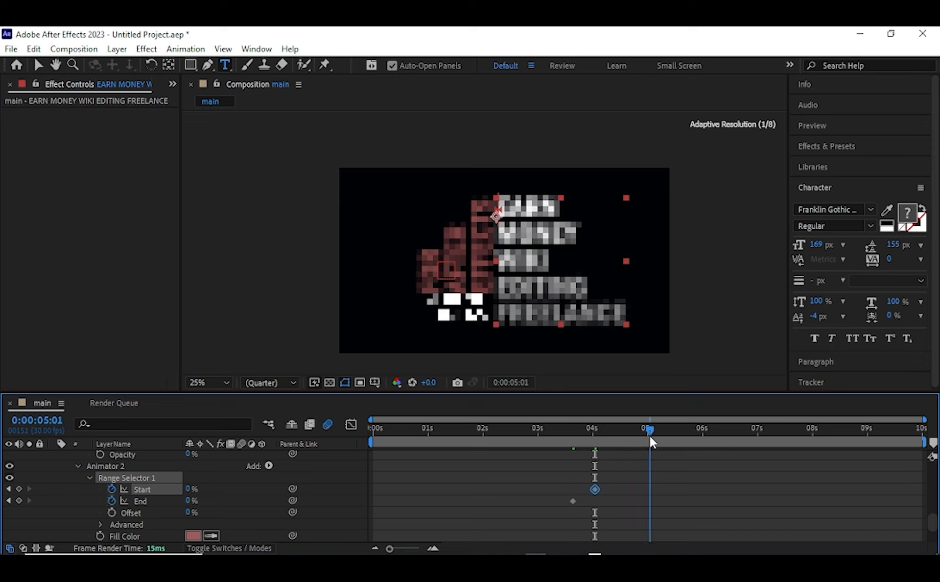
left_click_drag(191, 500, 300, 509)
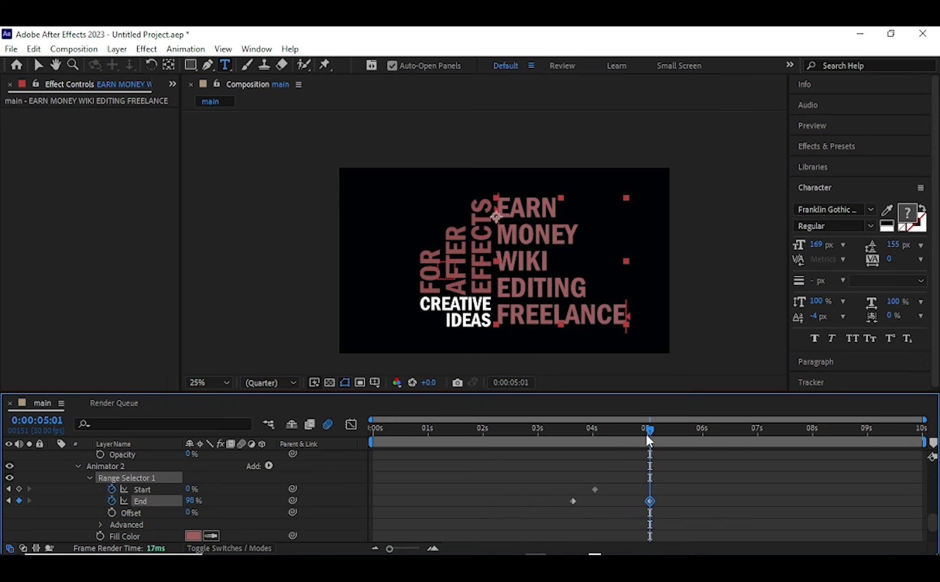
left_click_drag(647, 433, 665, 429)
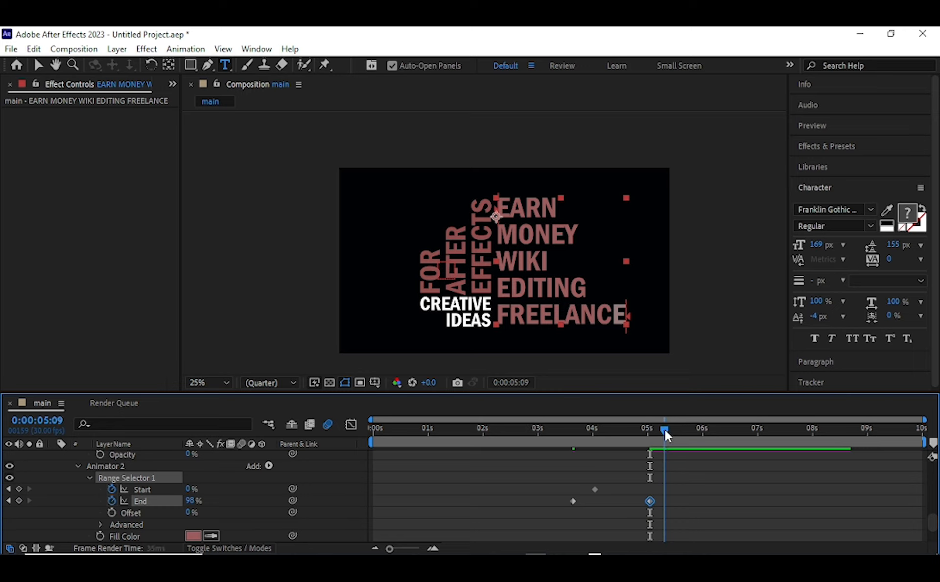
left_click_drag(191, 488, 343, 495)
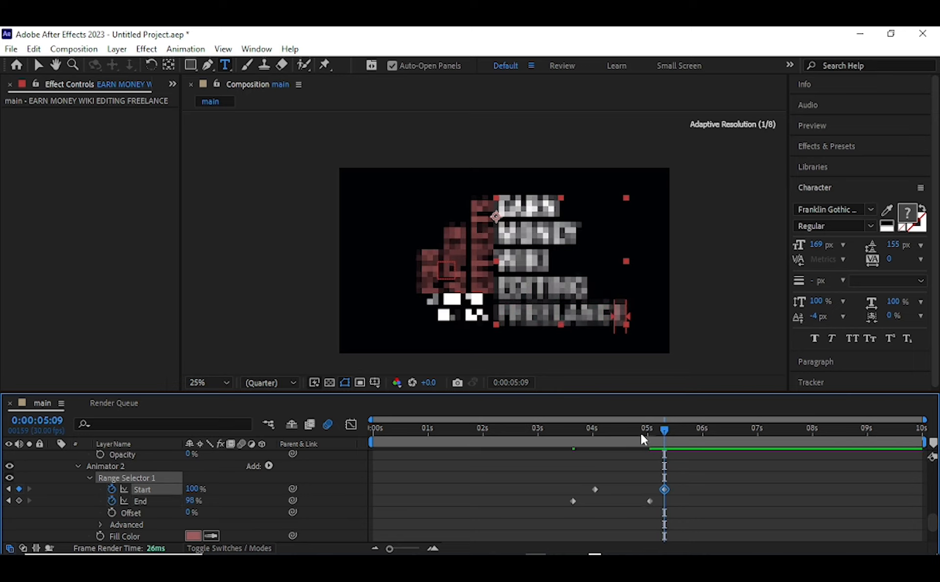
Preview the red color sweep across the EARN MONEY WIKI EDITING FREELANCE lines from 0:00:03:14.
left_click_drag(665, 429, 564, 458)
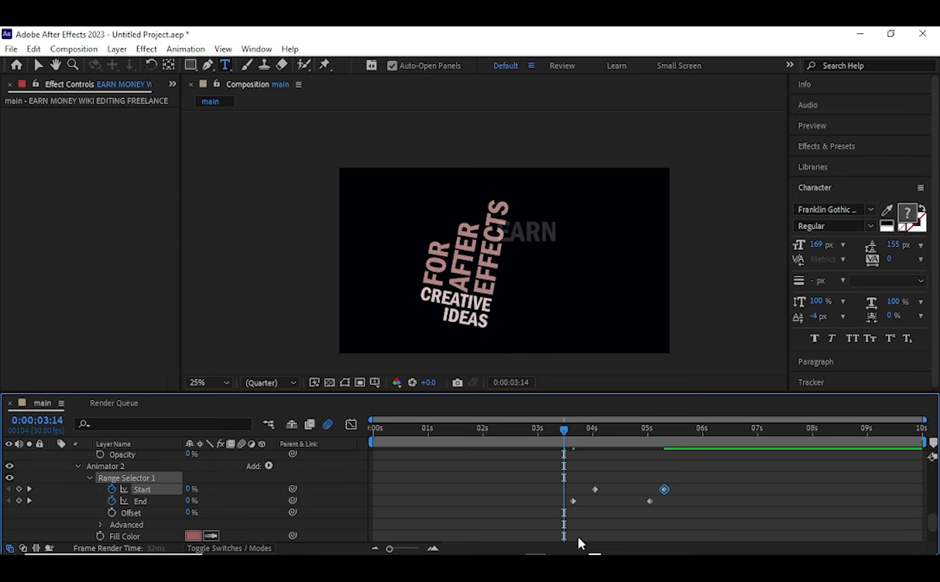
key("space")
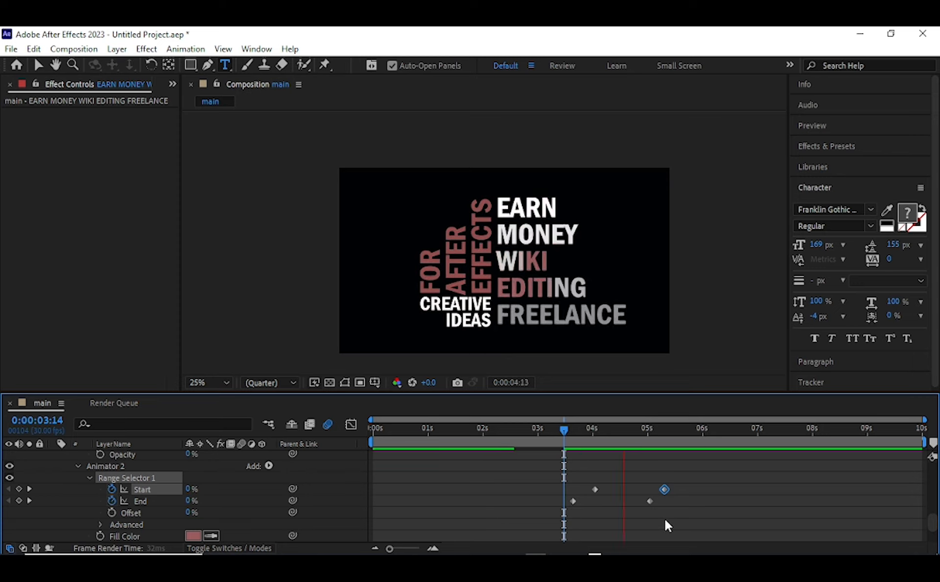
key("space")
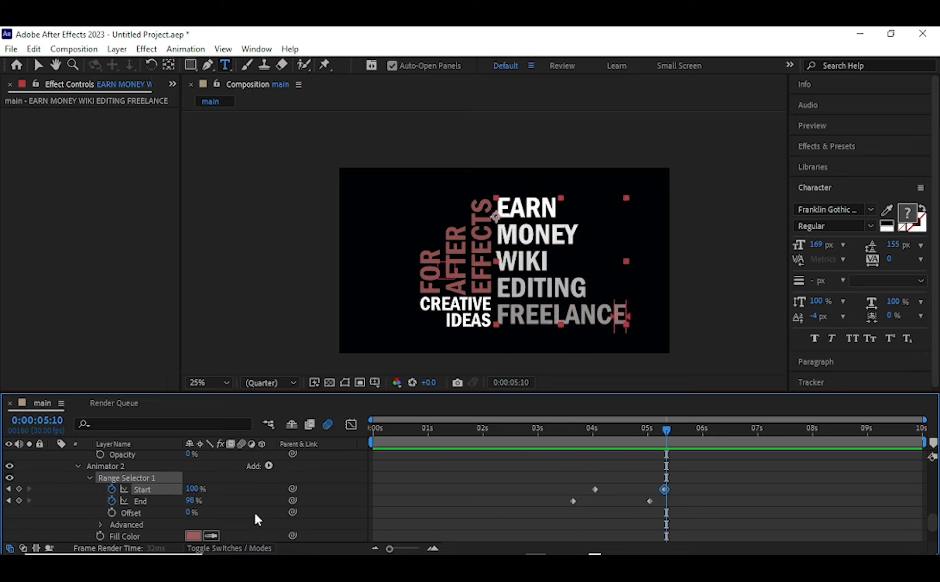
Base Animator 2's Range Selector 1 on Words for EARN MONEY WIKI EDITING FREELANCE and preview the animation from the start.
left_click(102, 524)
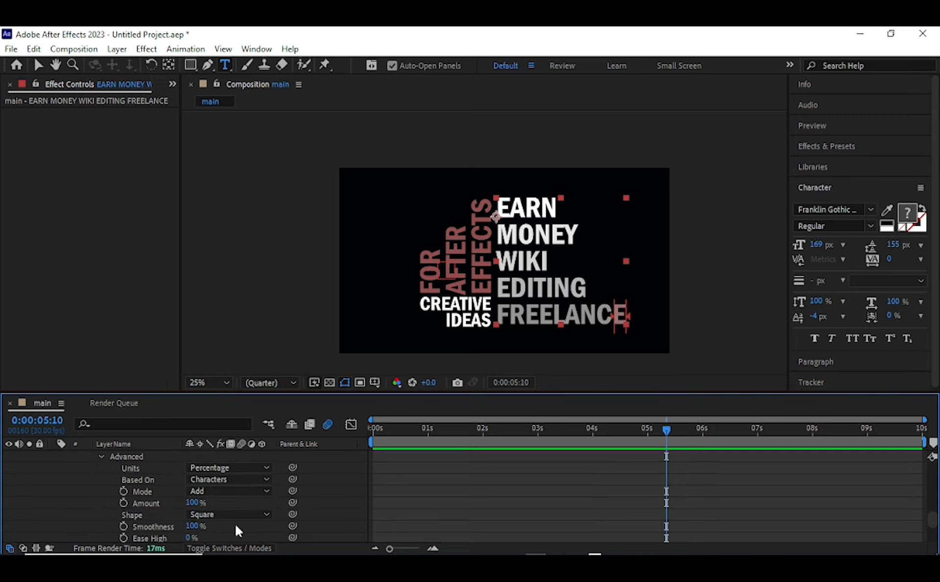
left_click(239, 479)
left_click(220, 524)
key("Home")
key("space")
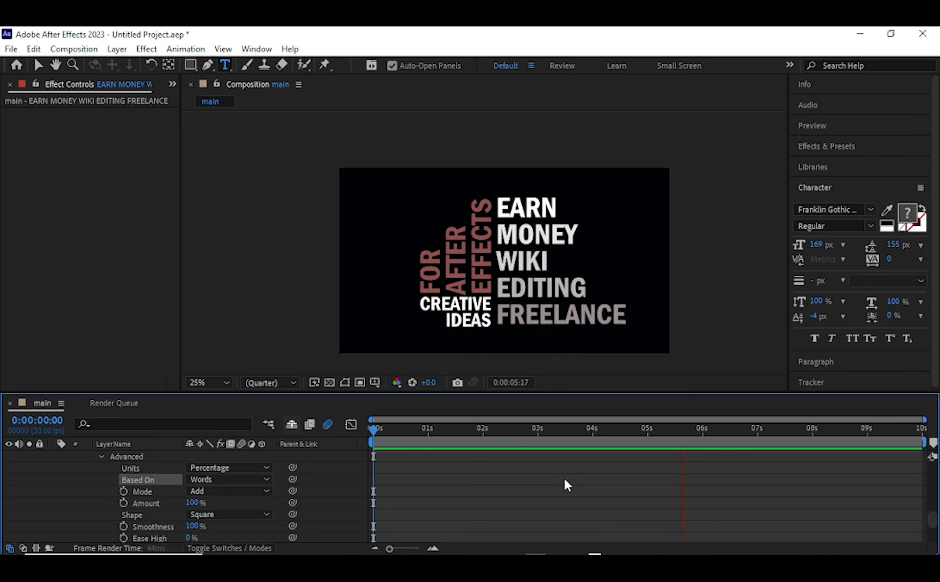
key("space")
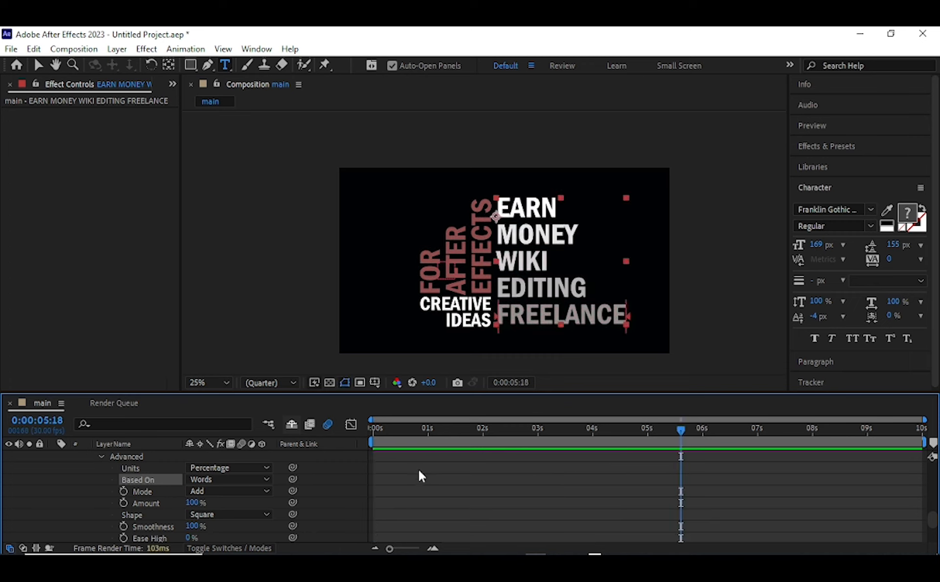
Easy-ease Animator 2's final Start and End keyframes, retime them so Start ends at about 5 s, and move the first Start keyframe slightly earlier.
scroll(42, 489, "up", 3)
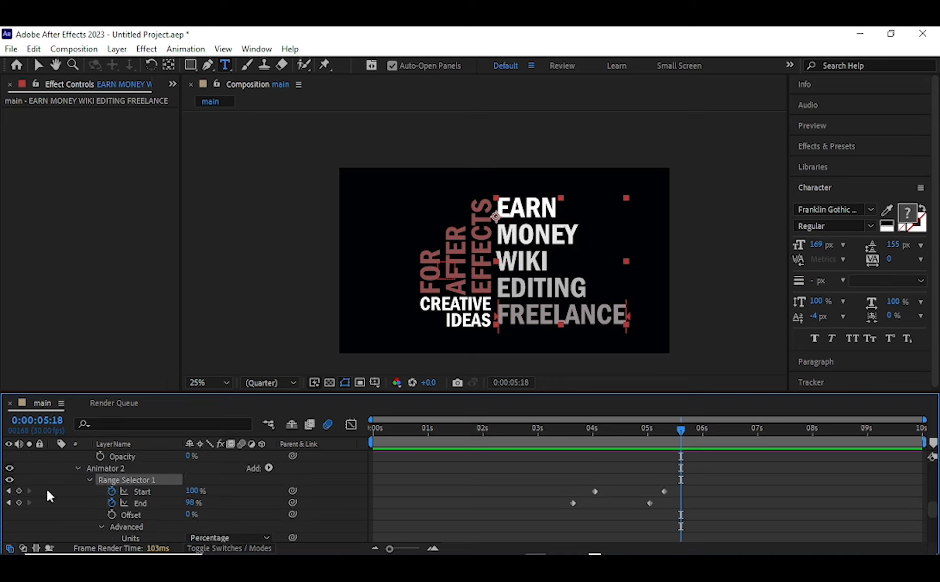
left_click_drag(672, 505, 642, 484)
key("F9")
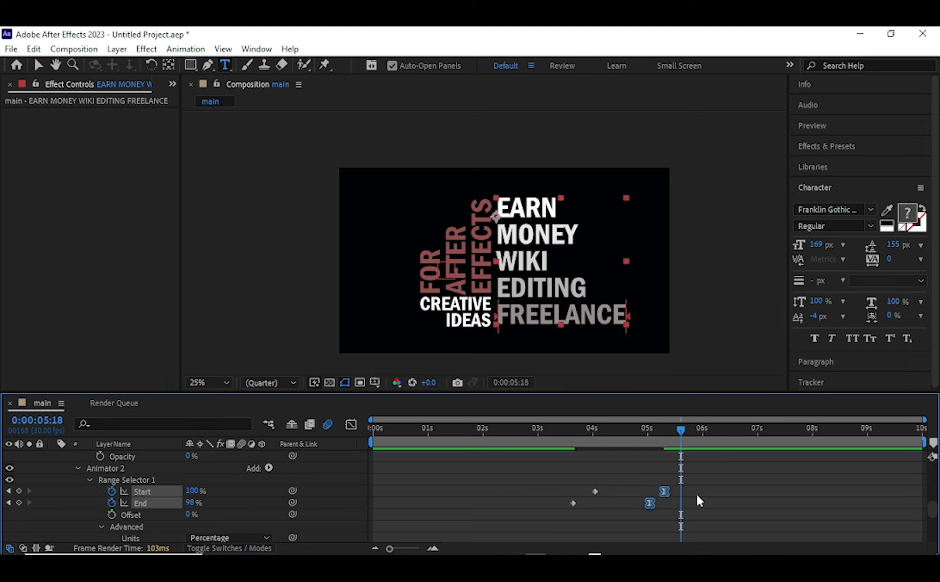
left_click(699, 508)
key("ctrl+z")
left_click_drag(710, 507, 648, 491)
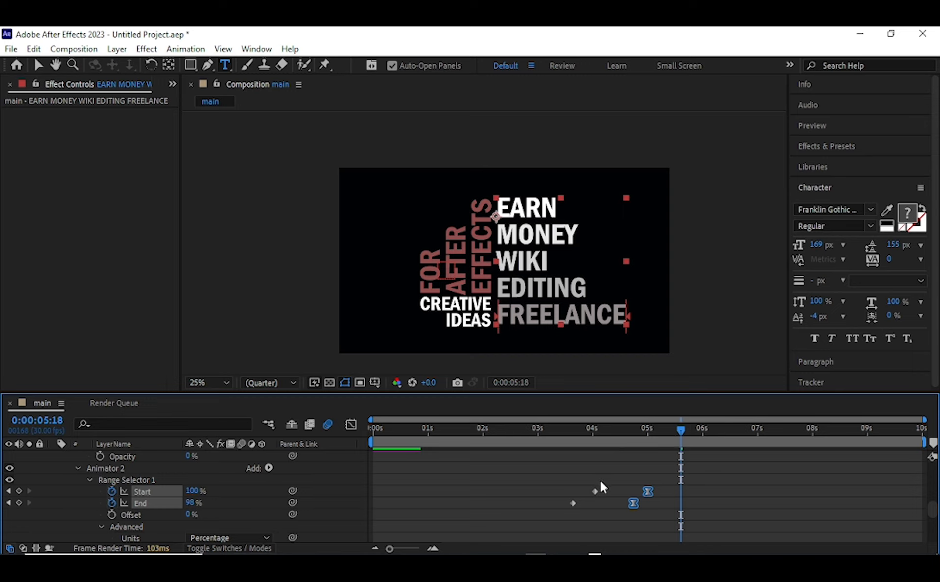
left_click(594, 490)
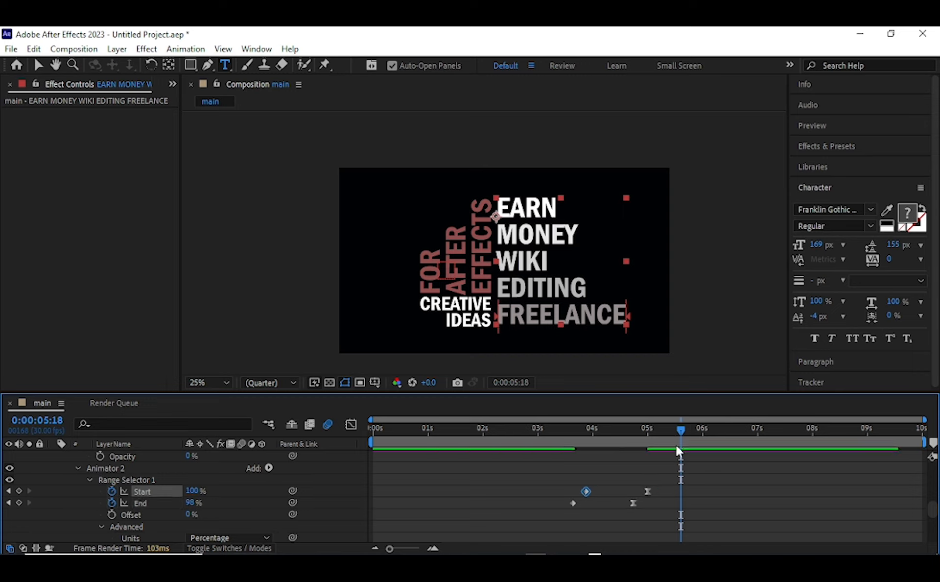
Preview the retimed color sweep from about 3 s and compare it with the finished title video in Media Player.
left_click(551, 450)
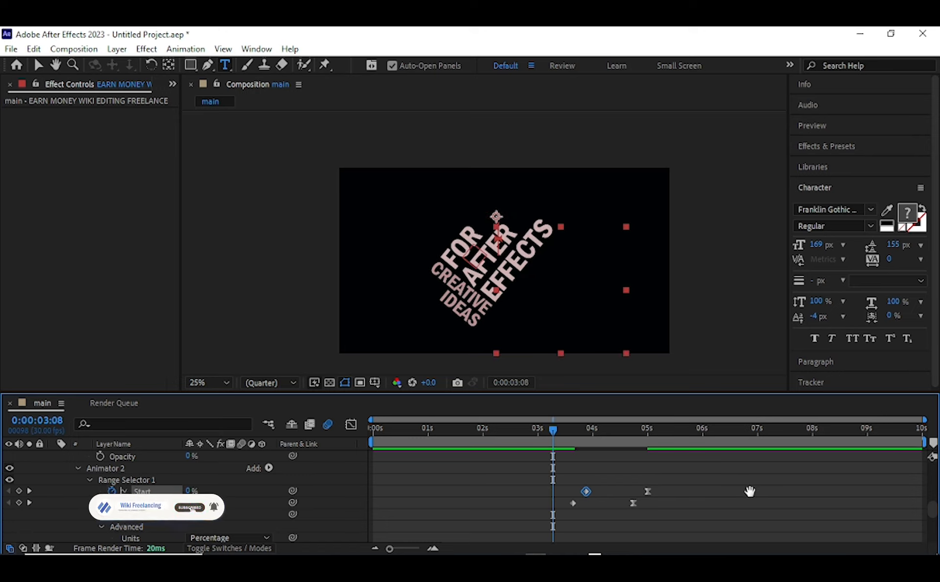
key("space")
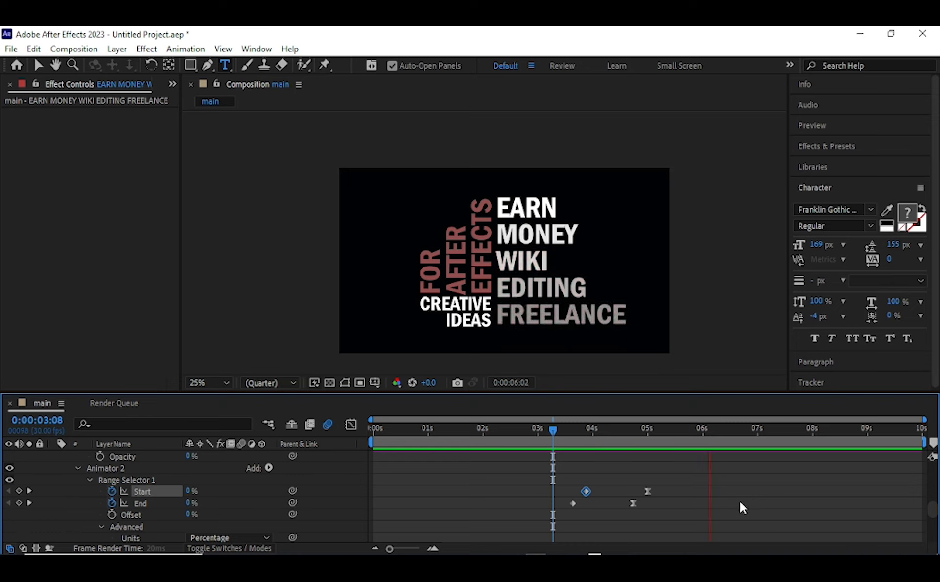
left_click(772, 435)
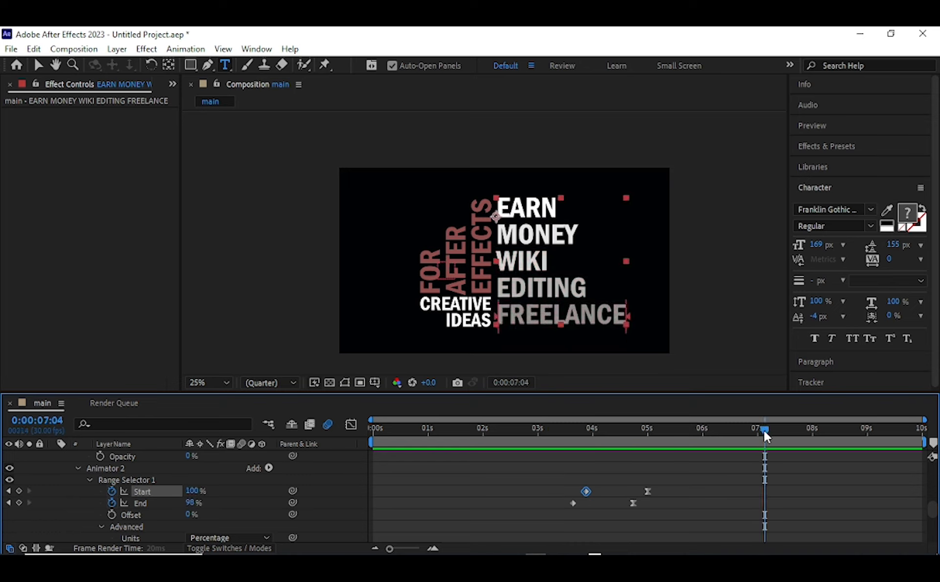
left_click(540, 442)
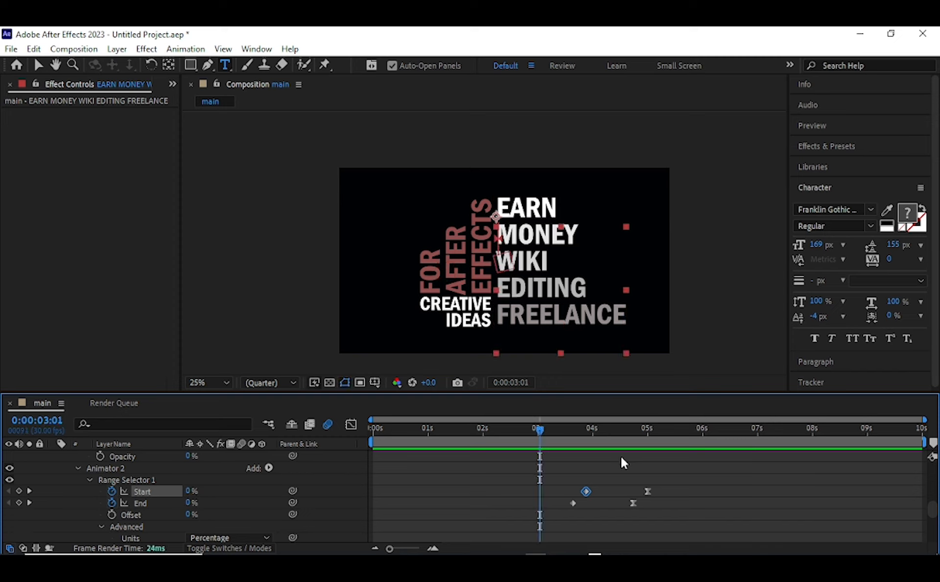
key("space")
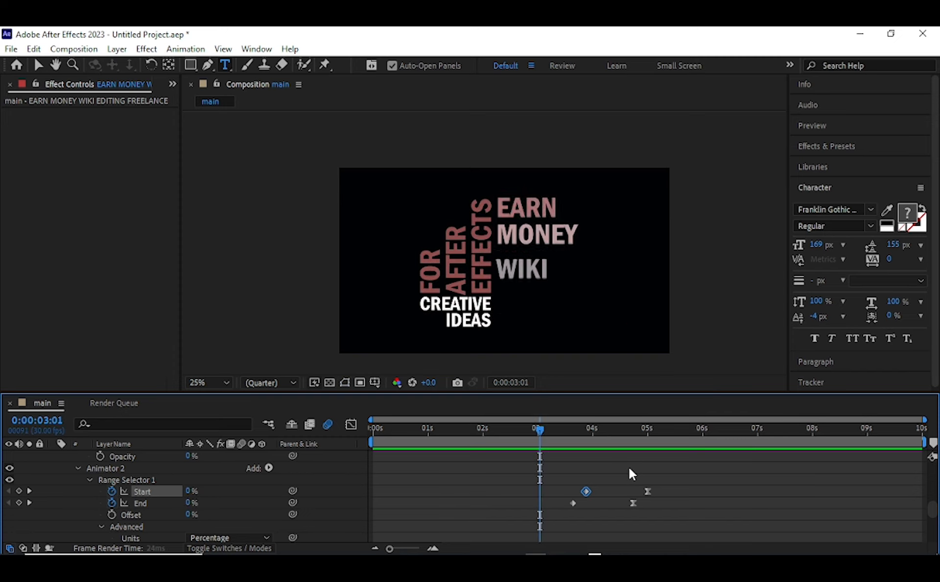
key("space")
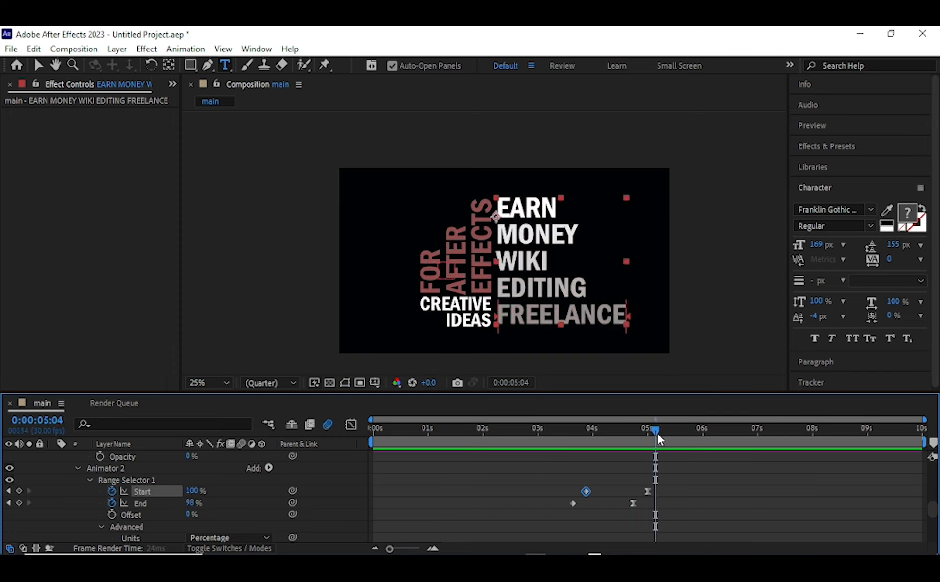
left_click(370, 427)
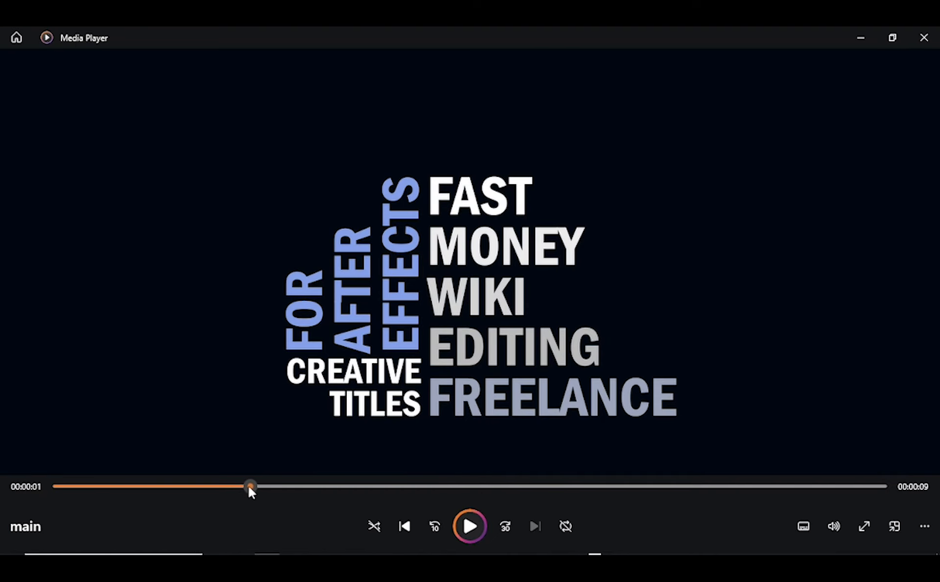
left_click_drag(253, 486, 325, 494)
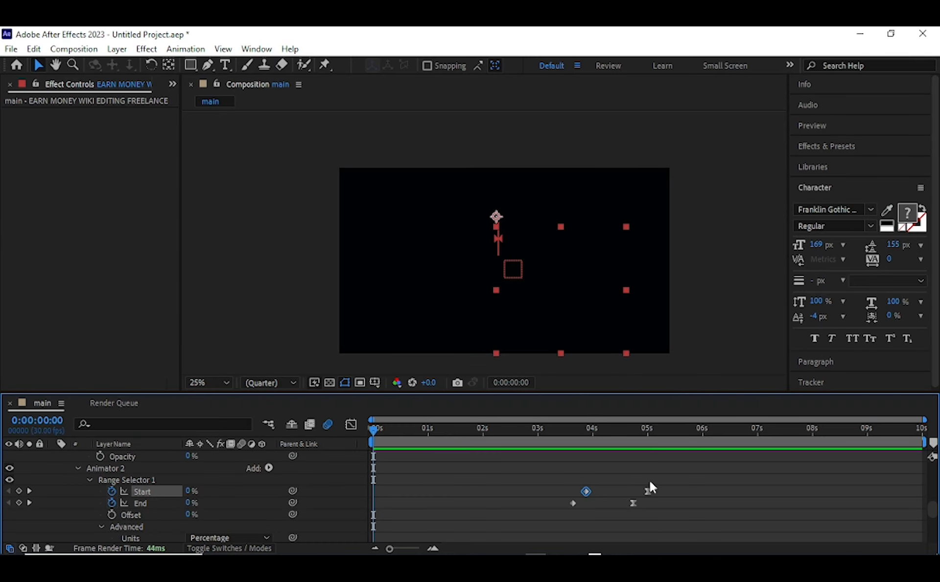
Reveal the keyframes of all three text layers and shift EARN MONEY's Animator 2 Start and End keyframes about 6 frames earlier.
key("u")
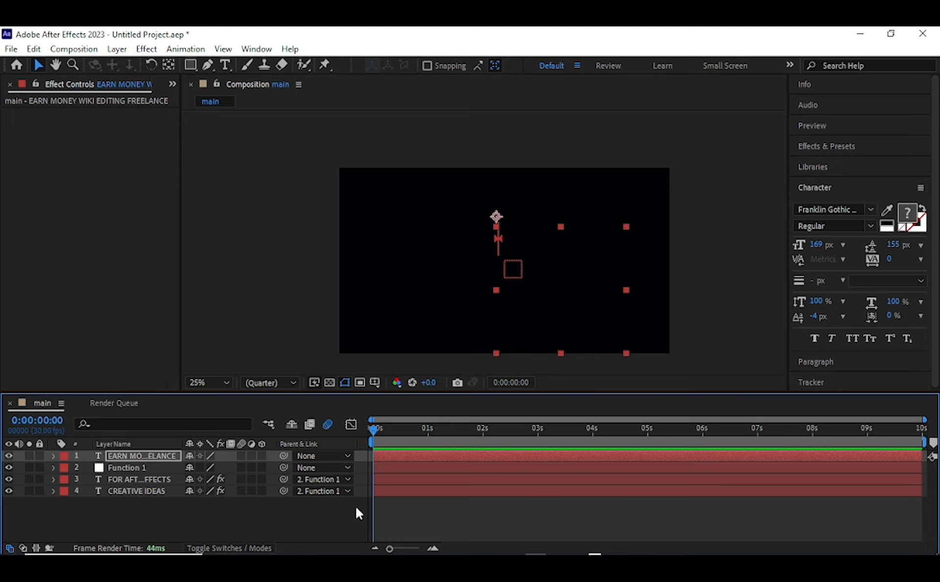
left_click(130, 479, "ctrl")
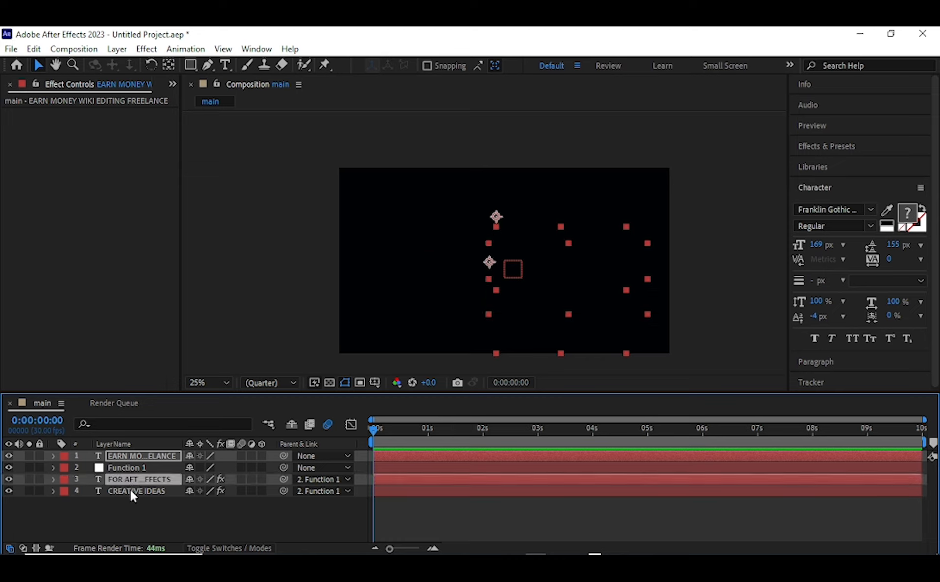
left_click(131, 490, "ctrl")
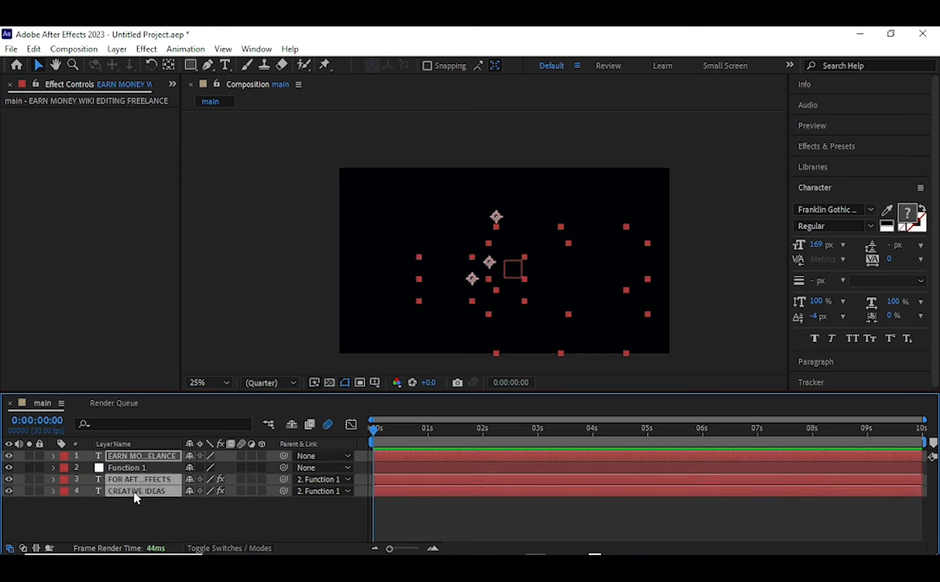
key("u")
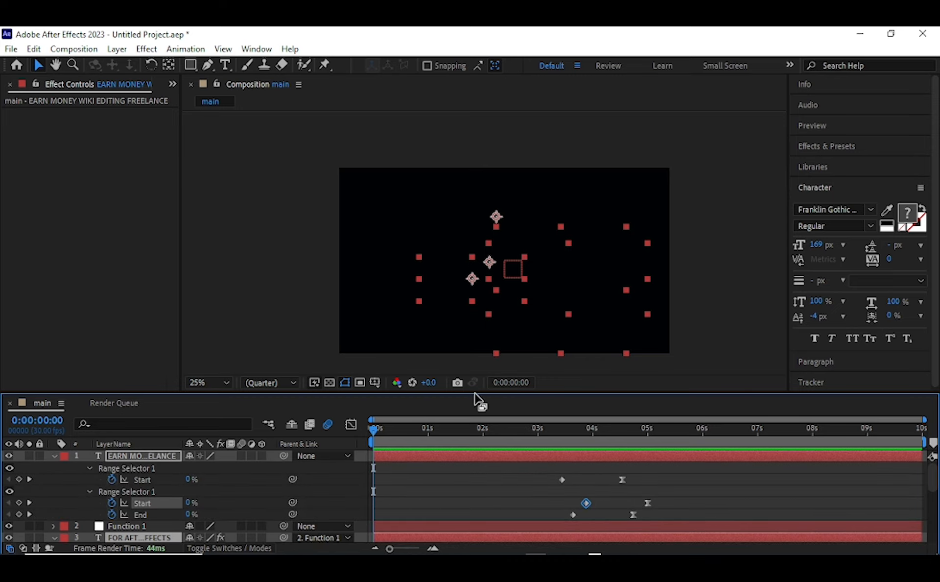
left_click_drag(475, 391, 472, 280)
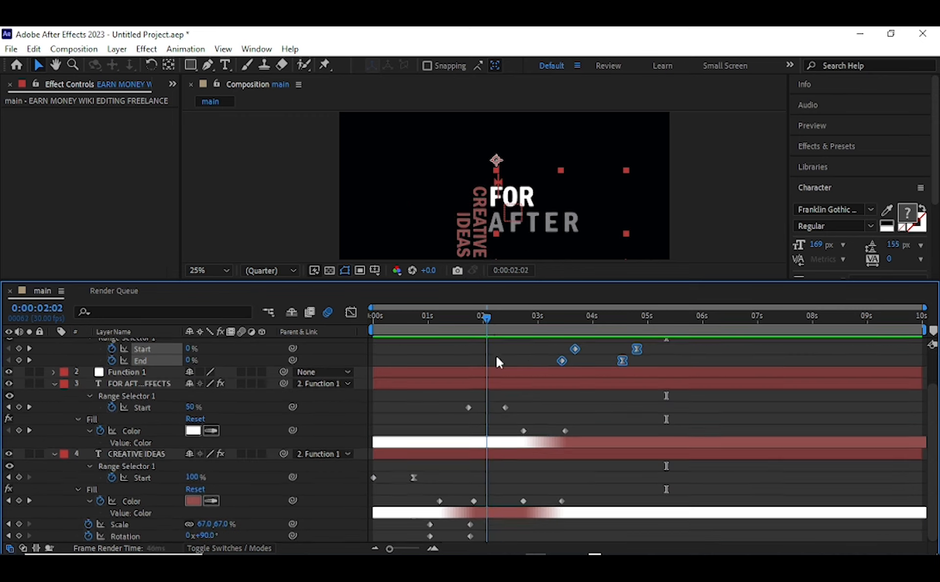
At 0:00:05:16, add holding Start keyframes to EARN MONEY's Animator 2 selector and the FOR AFTER EFFECTS and CREATIVE IDEAS range selectors.
left_click_drag(496, 358, 696, 335)
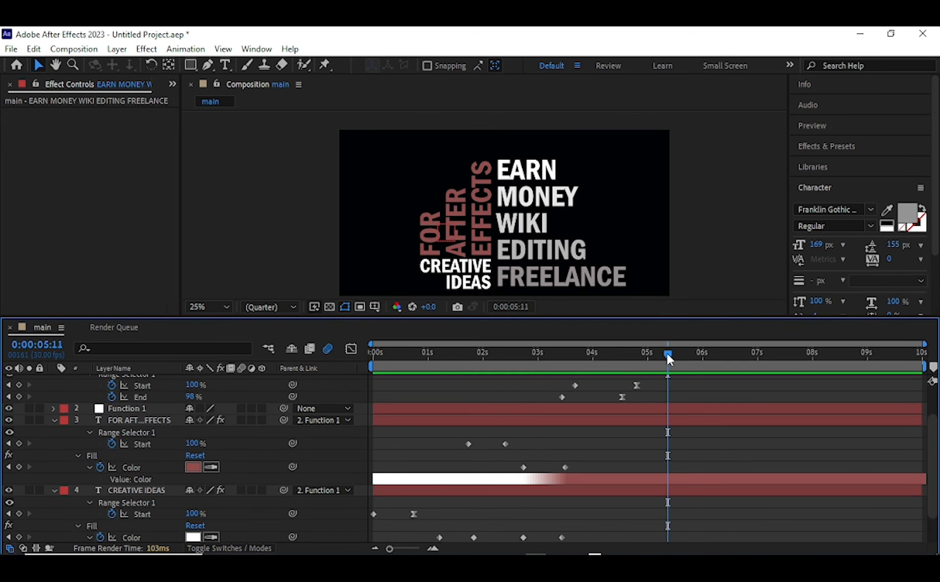
mouse_move(669, 359)
left_mouse_down()
mouse_move(546, 359)
mouse_move(677, 370)
left_mouse_up()
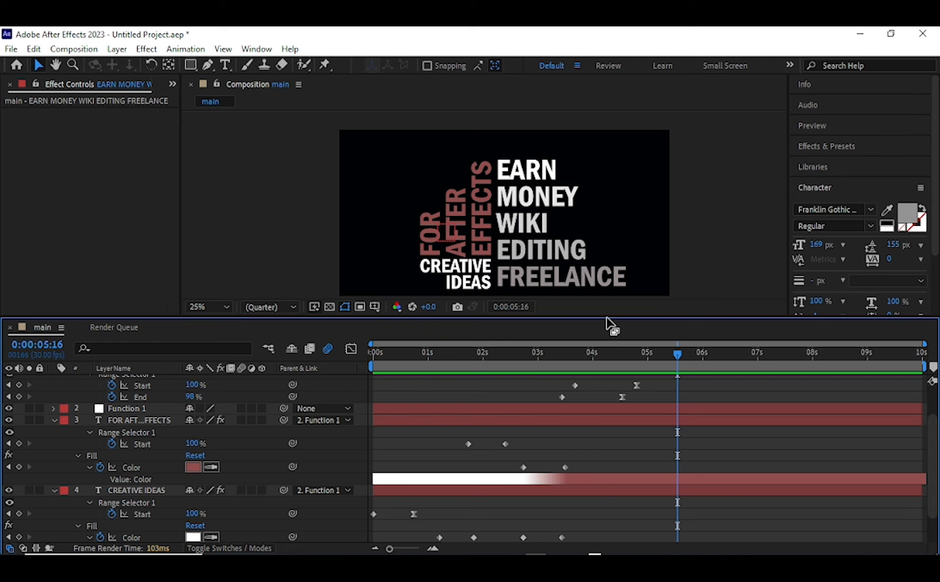
left_click_drag(607, 316, 592, 231)
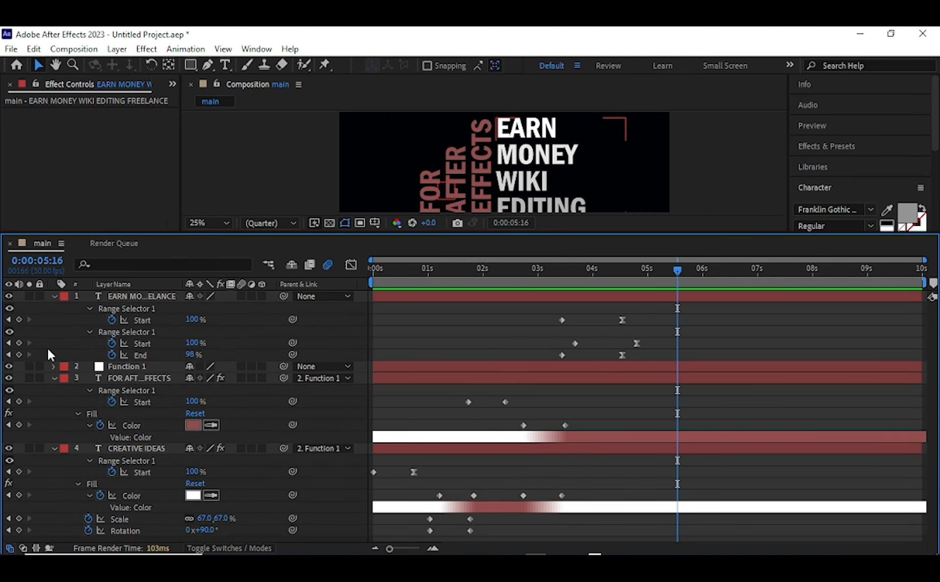
left_click(19, 342)
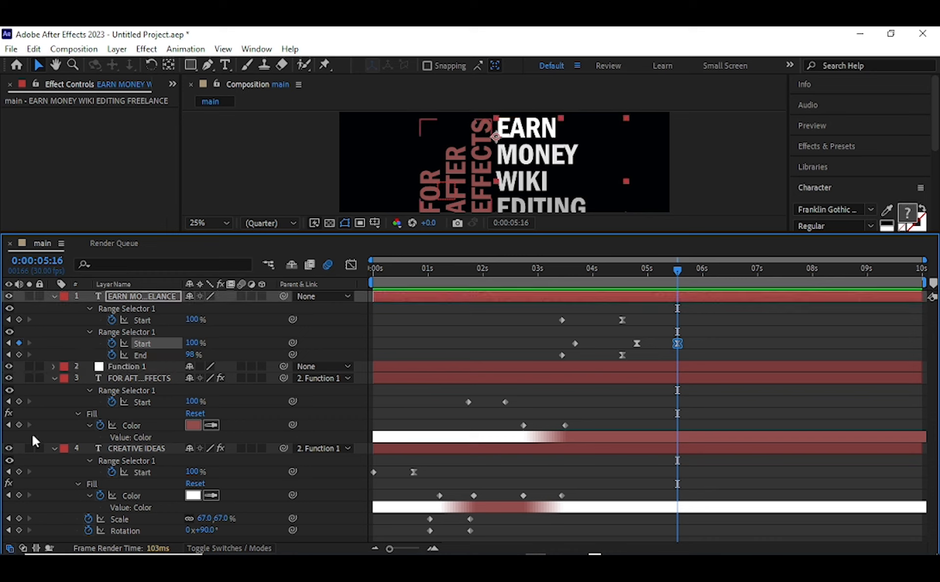
left_click(19, 401)
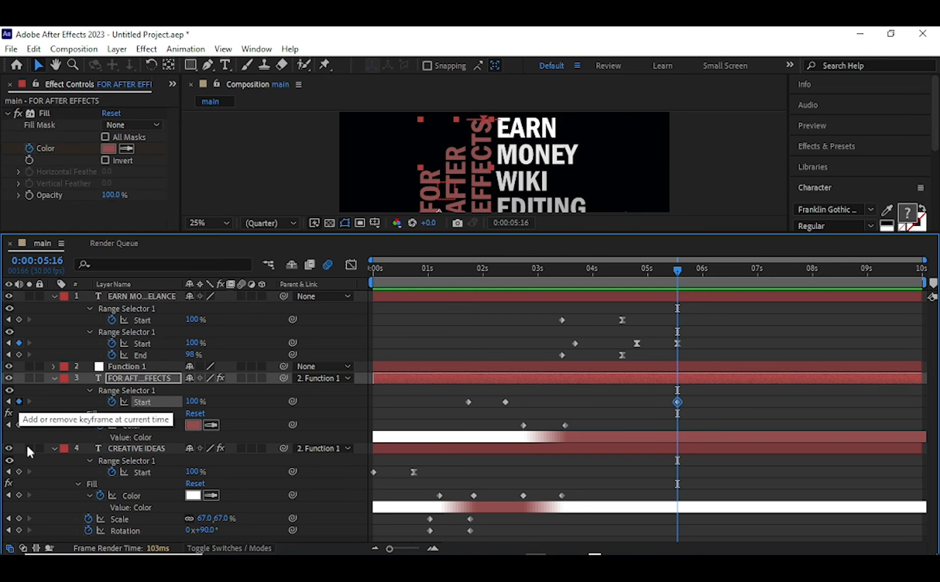
left_click(19, 471)
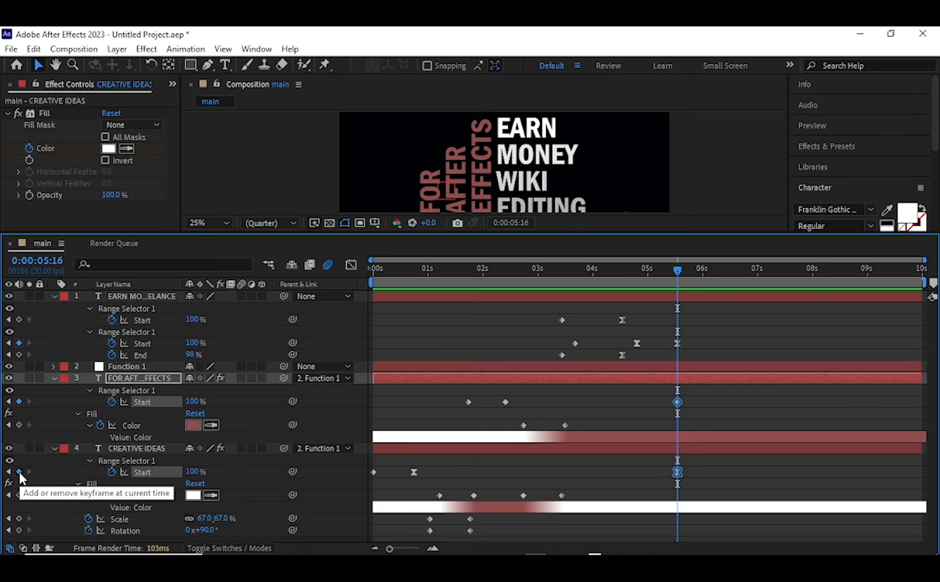
At 0:00:06:17, keyframe Start at 0% on EARN MONEY's first range selector and the FOR AFTER EFFECTS and CREATIVE IDEAS selectors.
left_click_drag(677, 269, 735, 287)
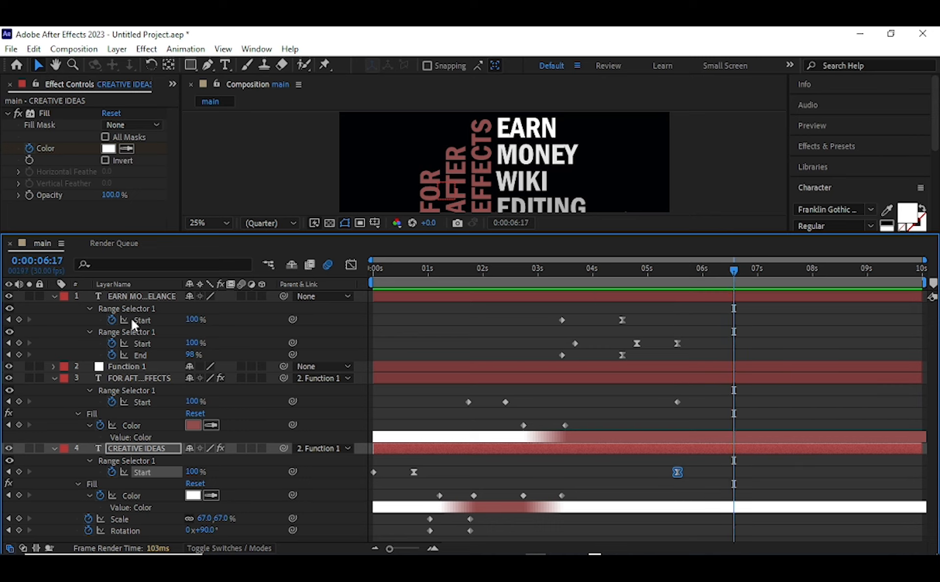
left_click_drag(190, 319, 72, 324)
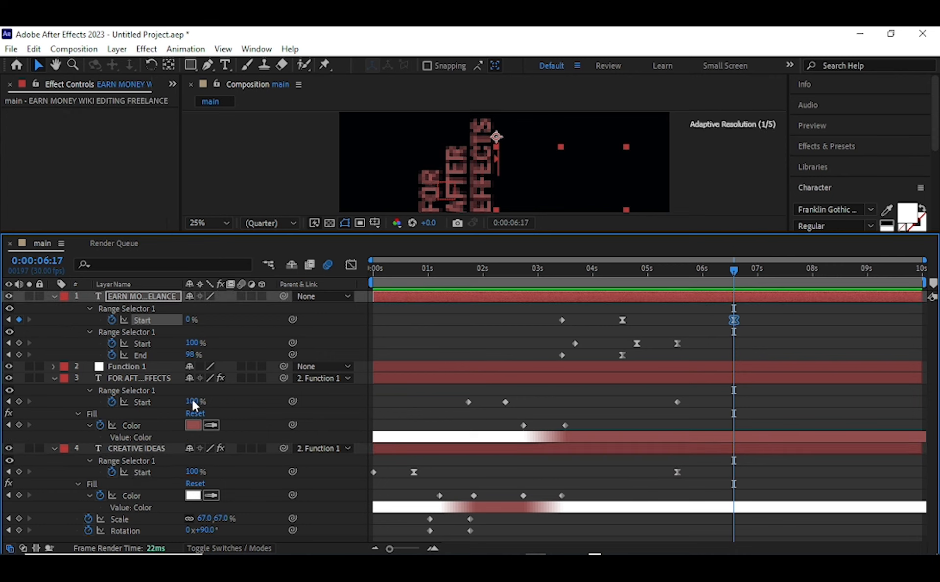
left_click_drag(191, 401, 50, 399)
left_click(94, 422)
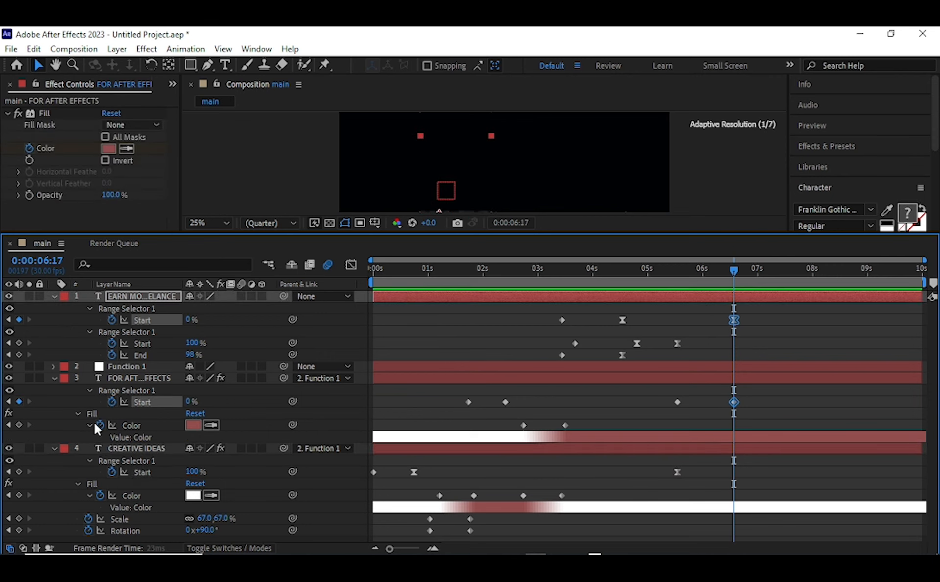
left_click(192, 467)
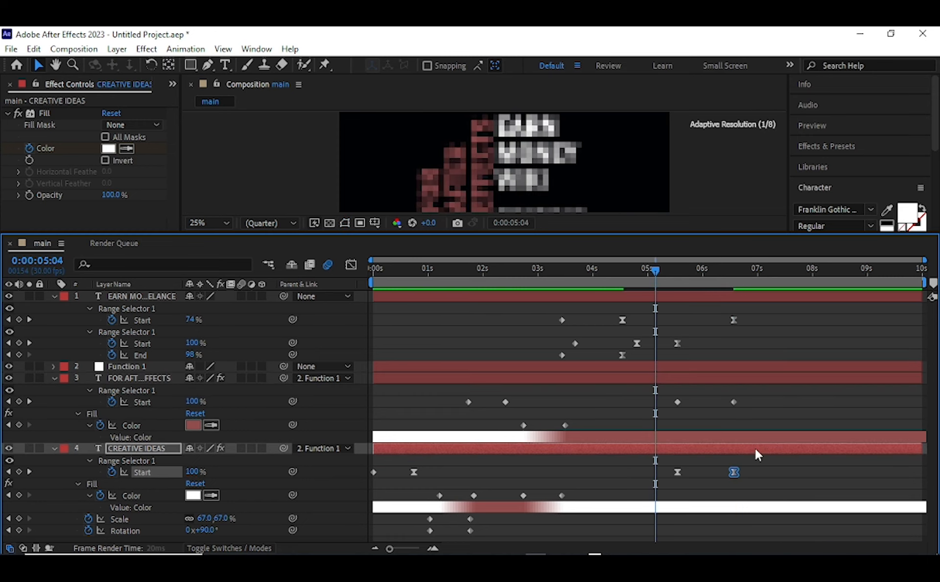
Preview the text exit and move the three layers' final Start keyframes earlier, to about 0:00:06:05.
key("space")
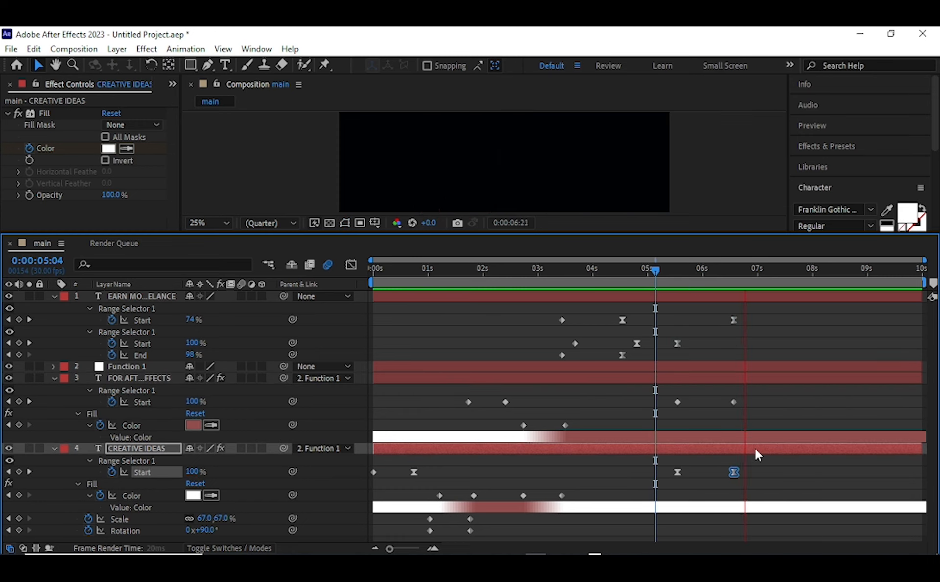
left_click(734, 401, "shift")
left_click(734, 320, "shift")
left_click(701, 283)
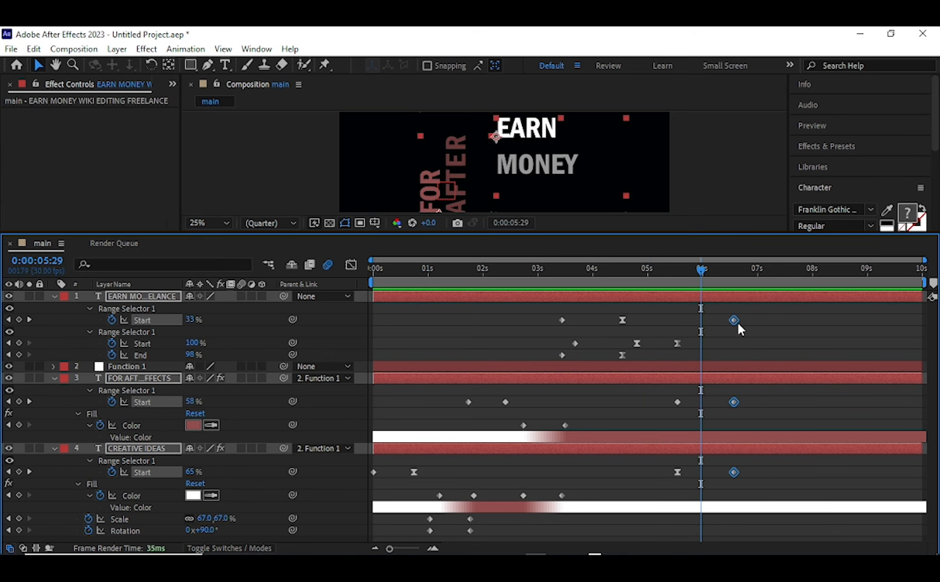
left_click_drag(736, 322, 713, 321)
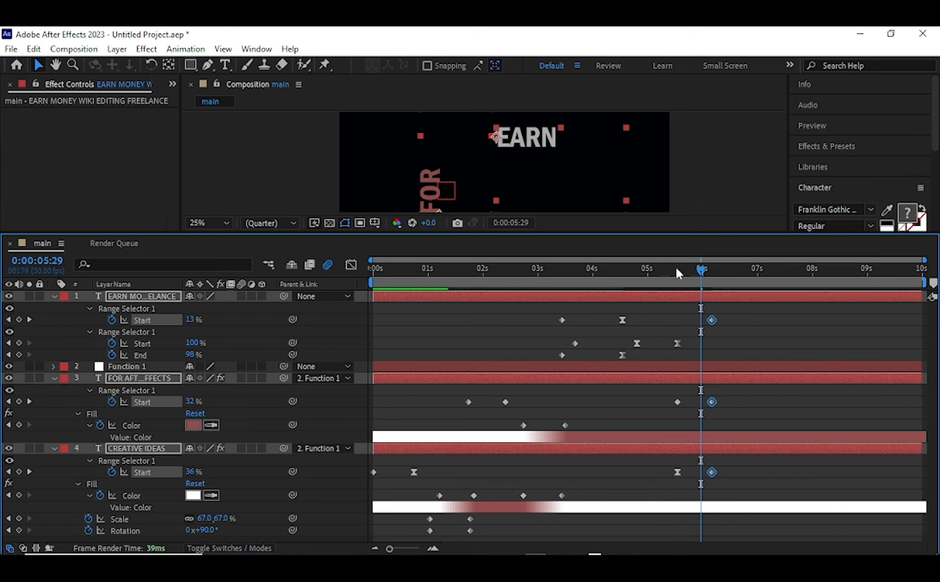
Preview the faster text exit from 0:00:04:19, and watch the title animation in the enlarged composition view.
left_click_drag(689, 264, 626, 269)
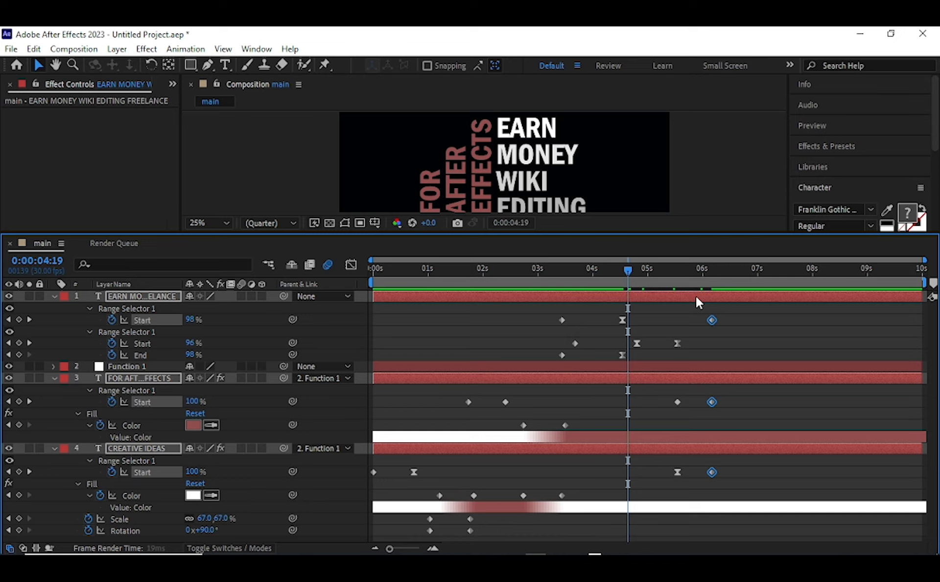
key("space")
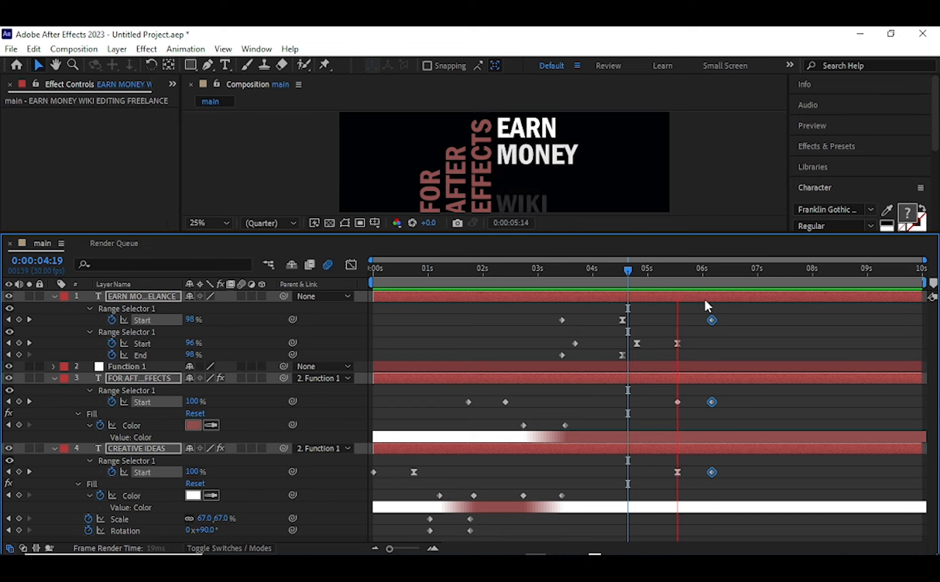
key("space")
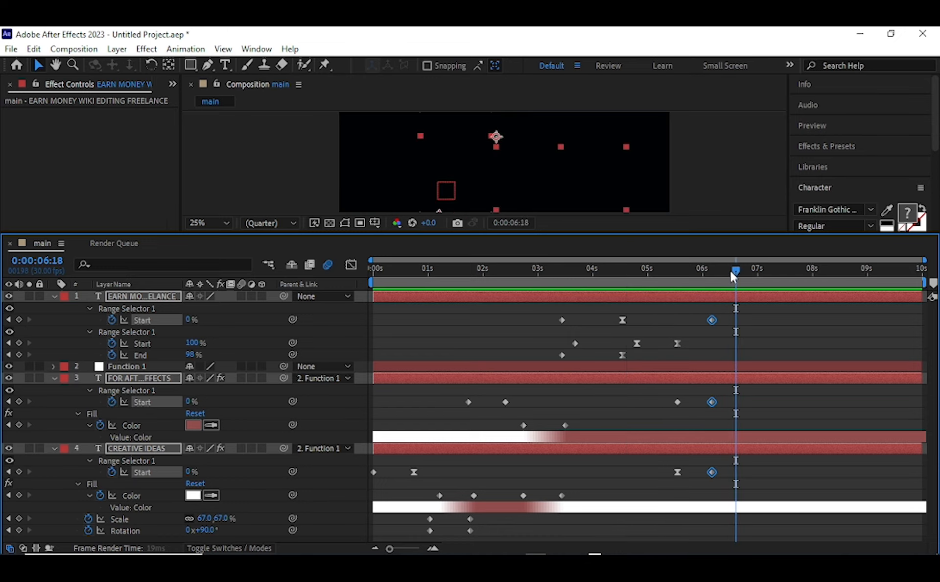
left_click_drag(732, 270, 648, 269)
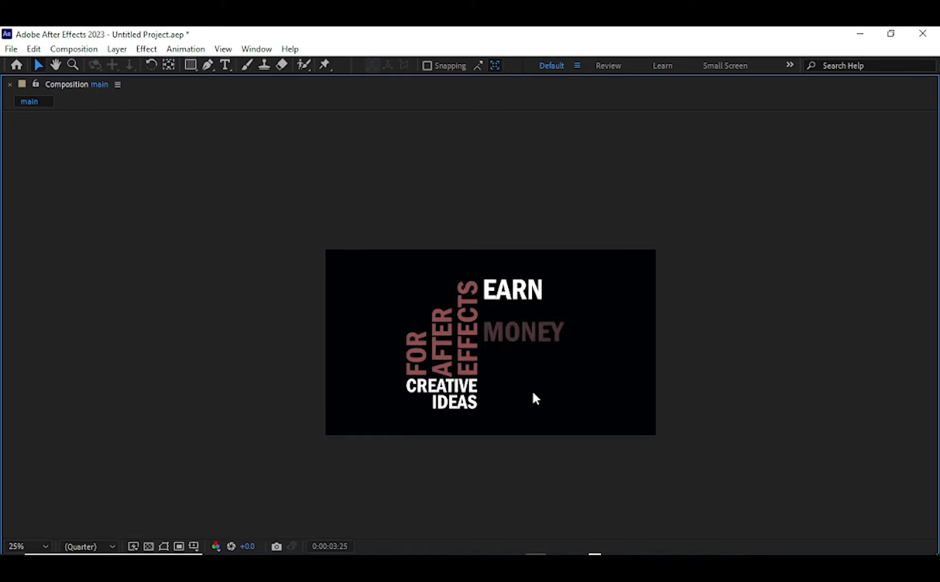
mouse_move(628, 552)
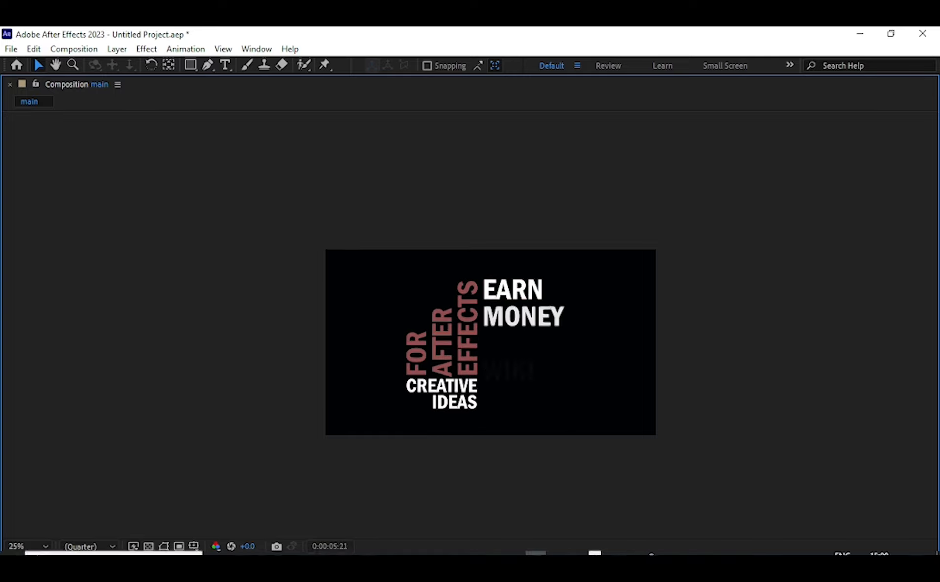